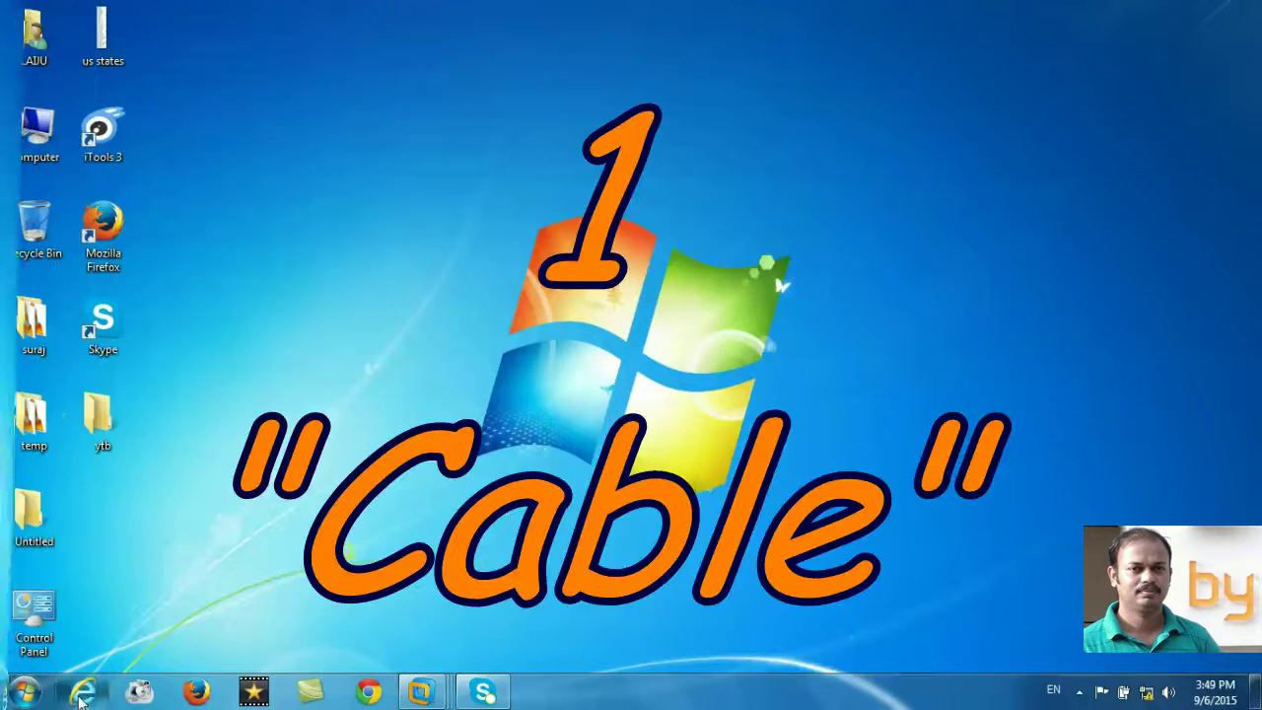
Step: Check the internet connection by loading the home page in Internet Explorer, and close the browser
click(82, 691)
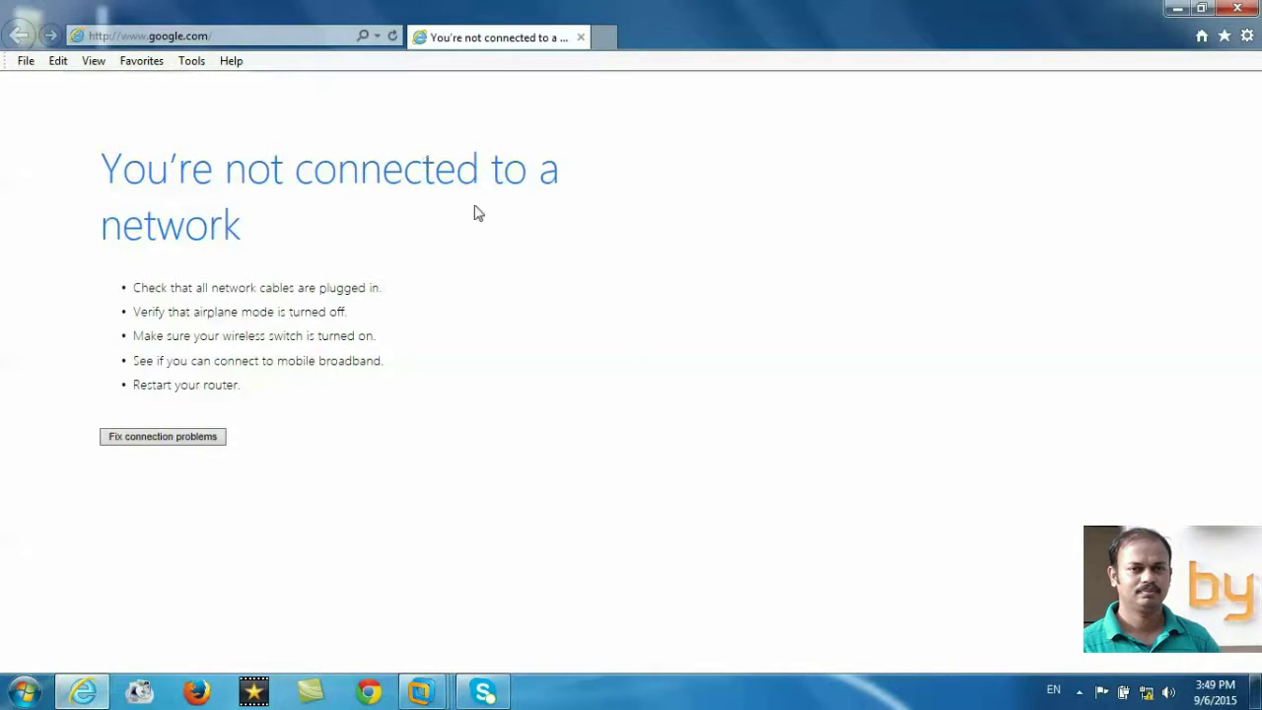
click(1233, 12)
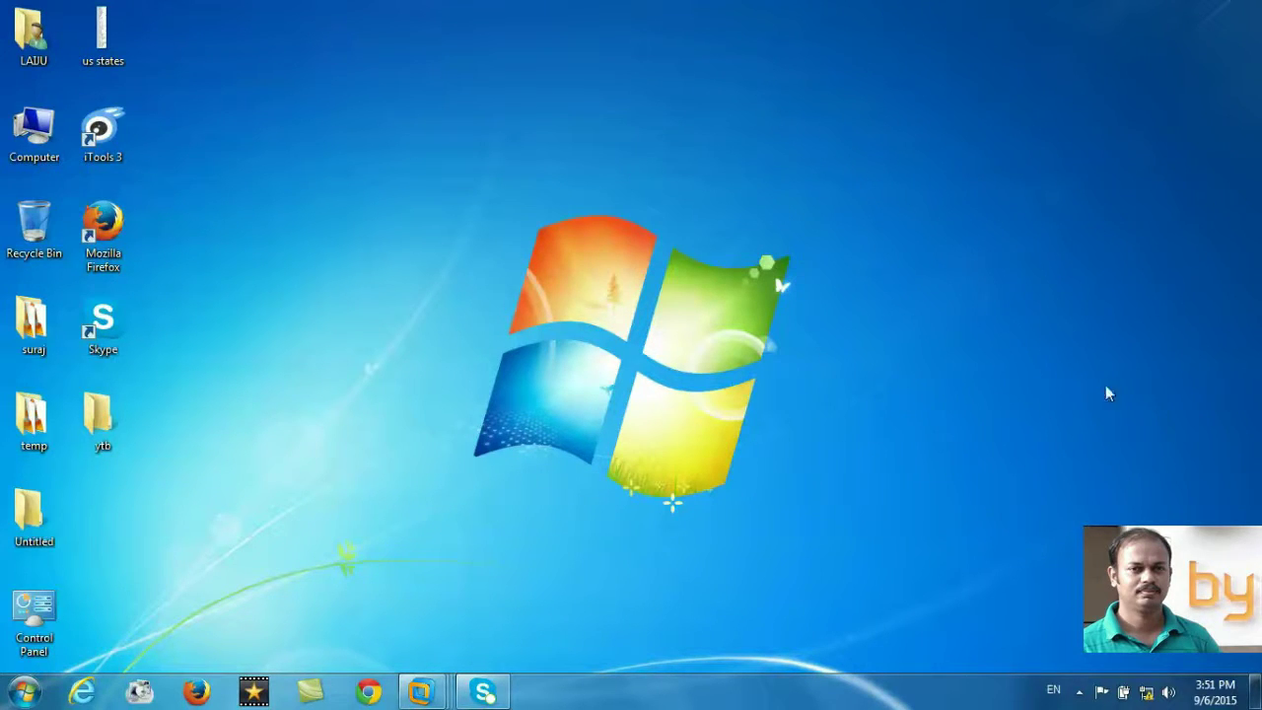
Step: Check the computer's date, time and time zone in the Date and Time settings, including the calendar
right_click(1212, 698)
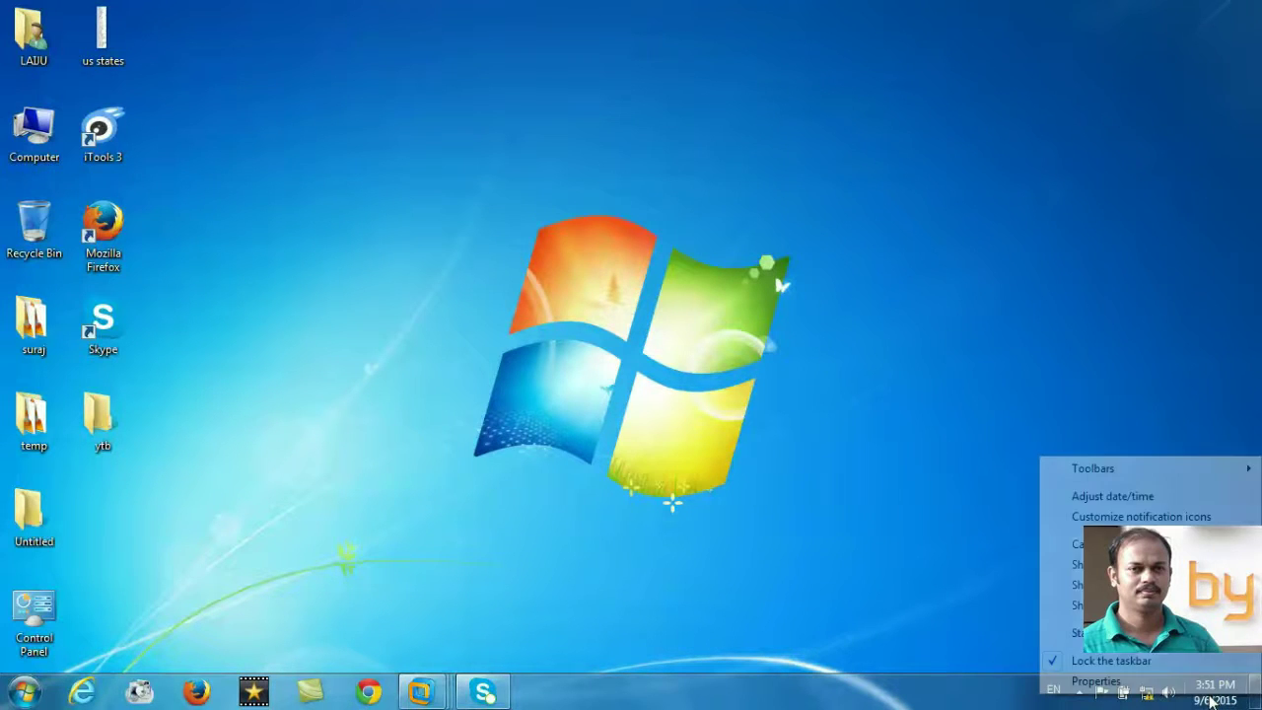
click(1134, 498)
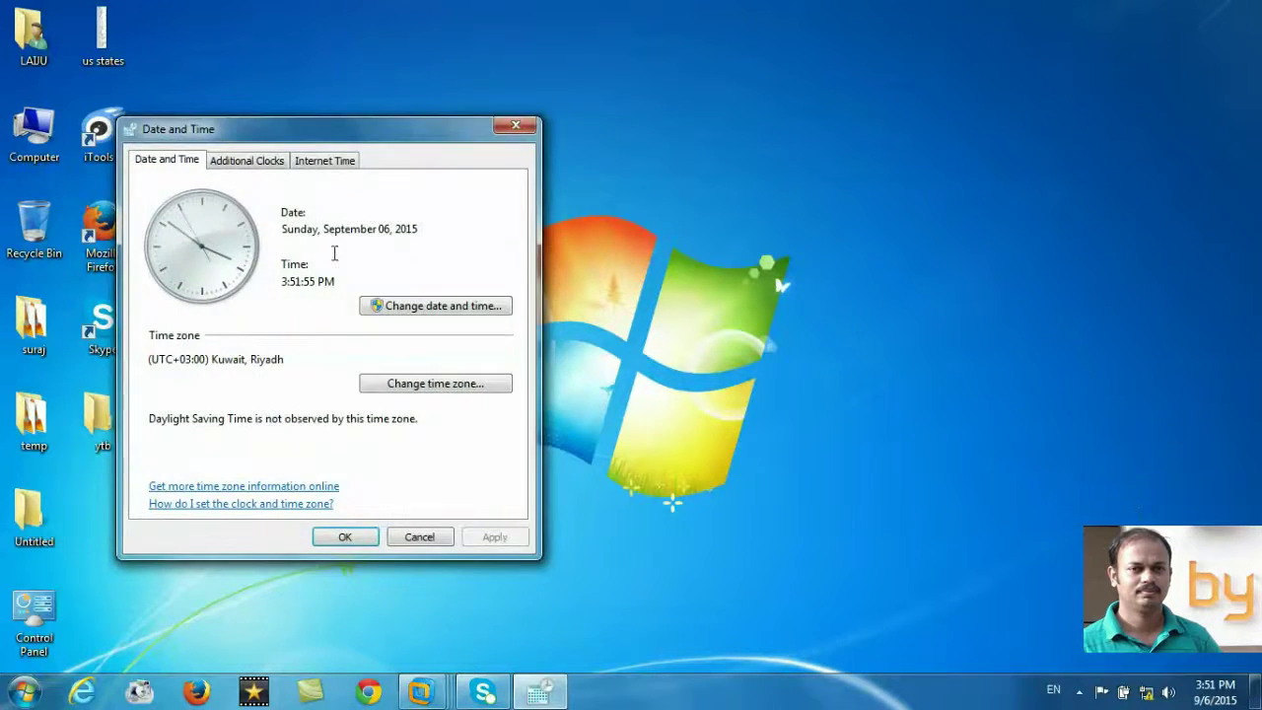
click(438, 307)
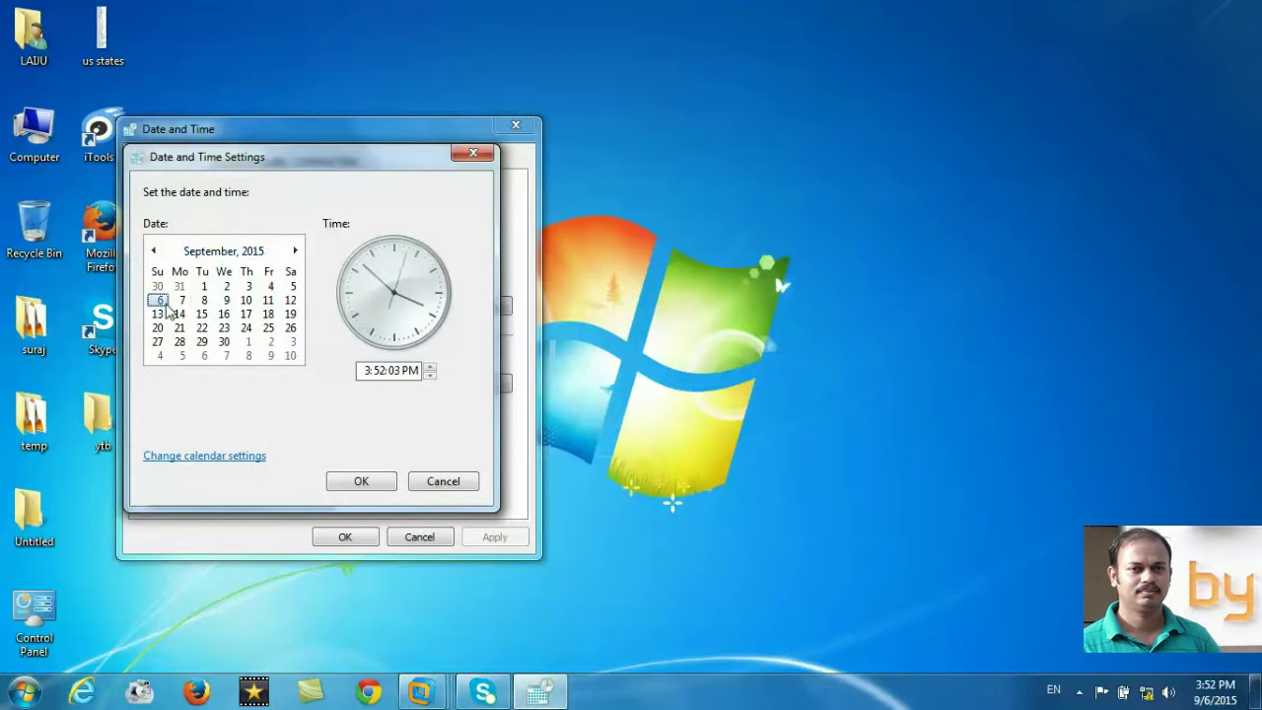
click(471, 156)
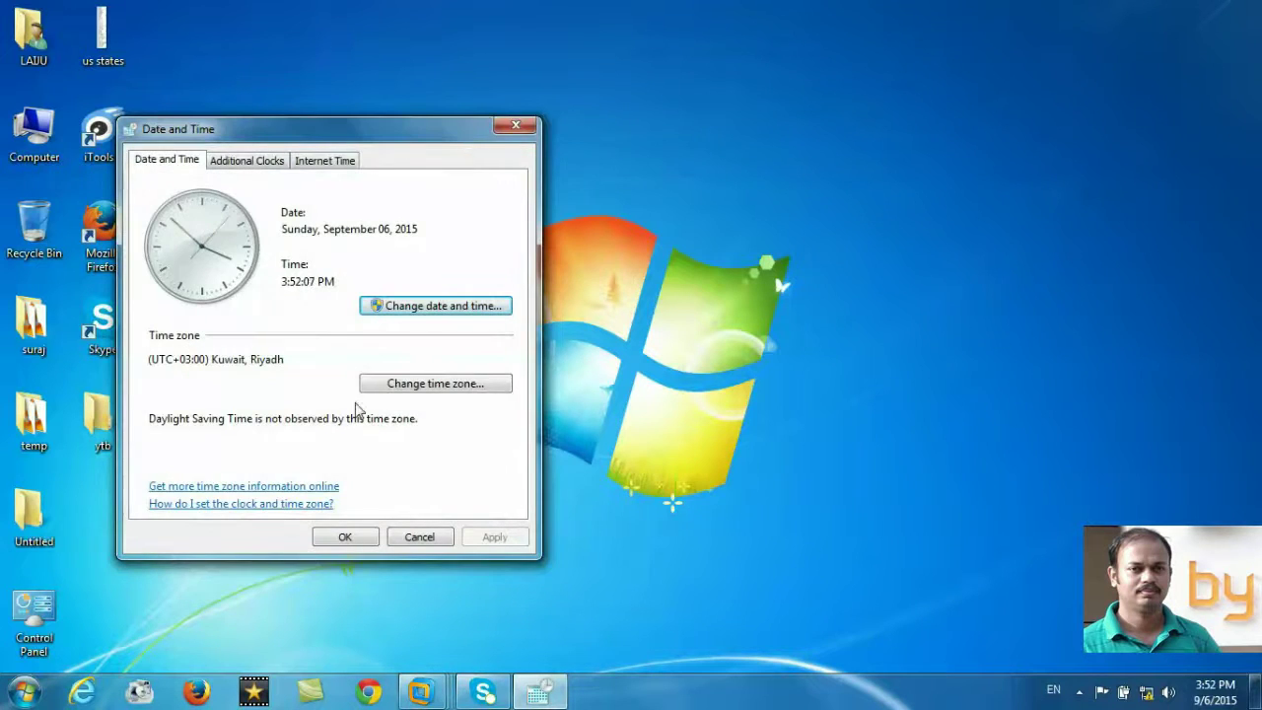
click(345, 538)
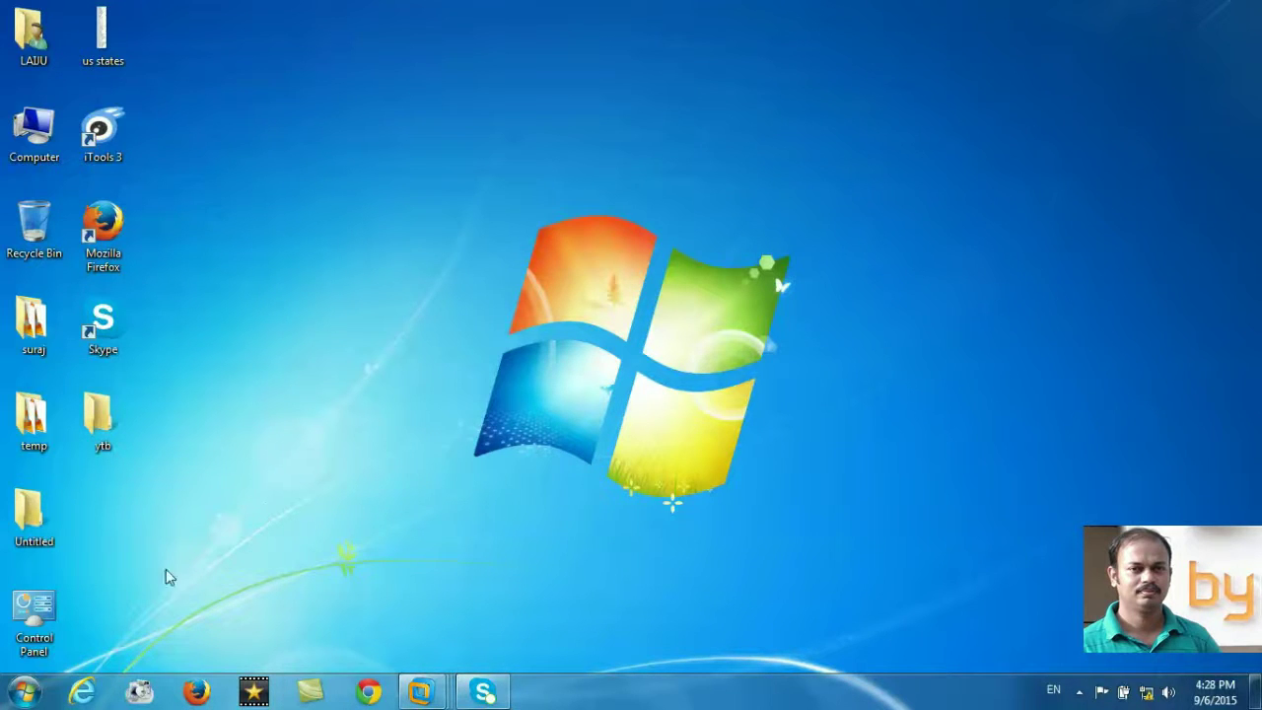
Step: Restore the advanced settings to their defaults in Internet Options under Network and Internet
double_click(40, 614)
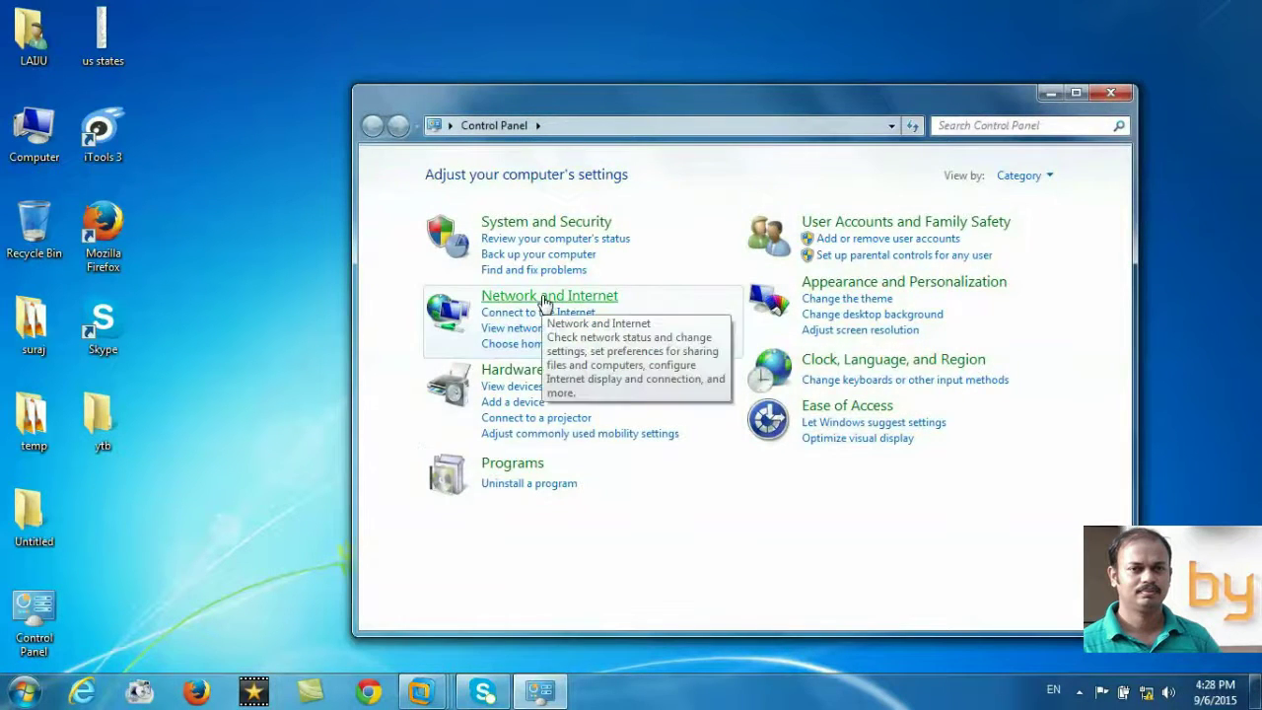
click(568, 299)
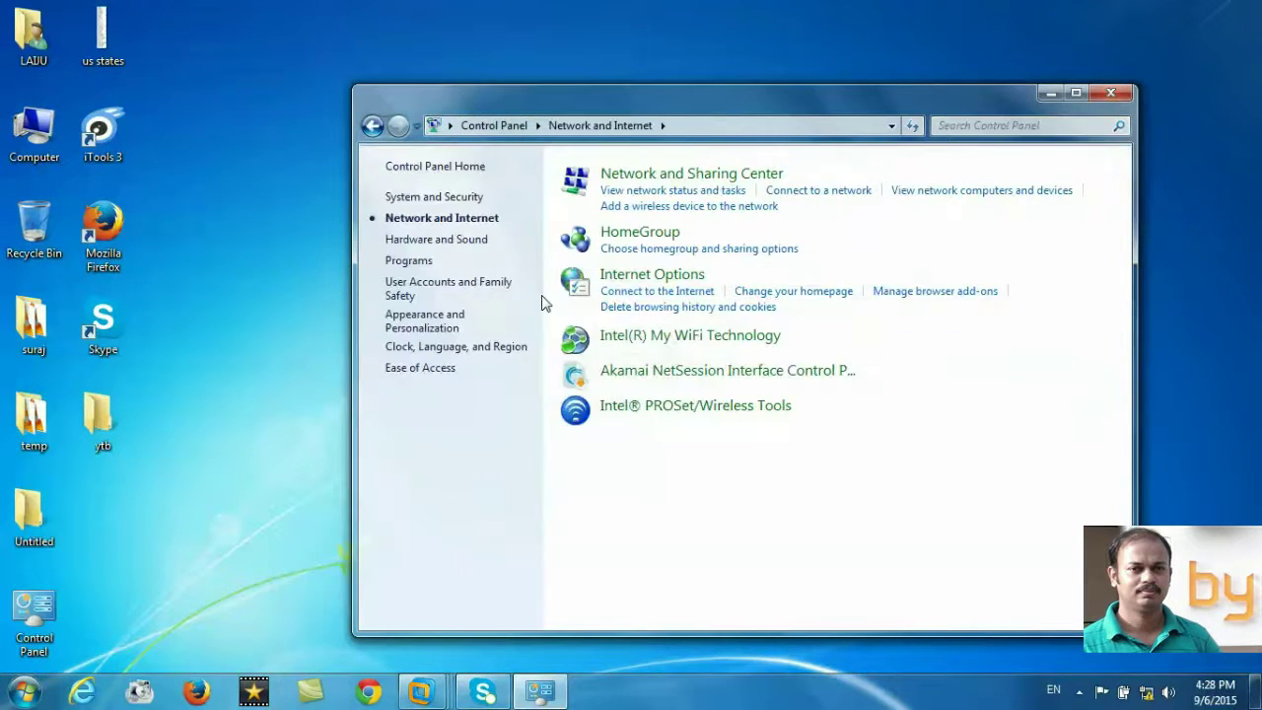
click(643, 281)
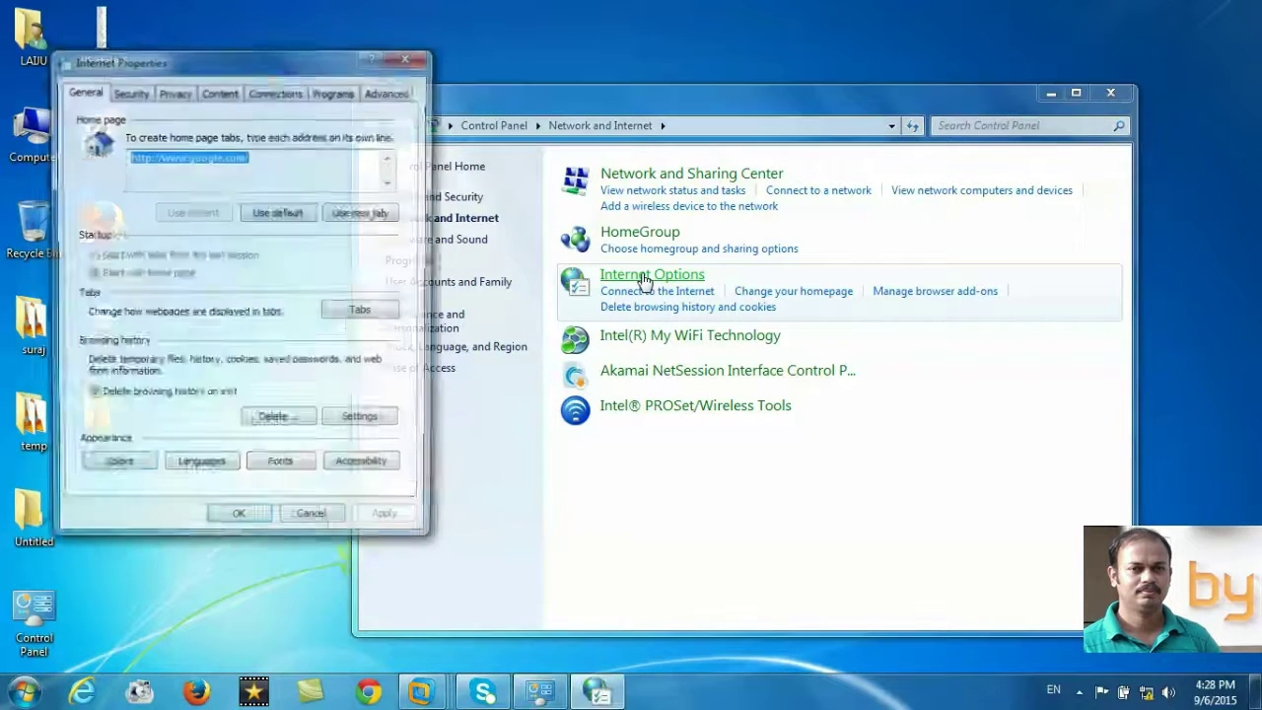
click(388, 93)
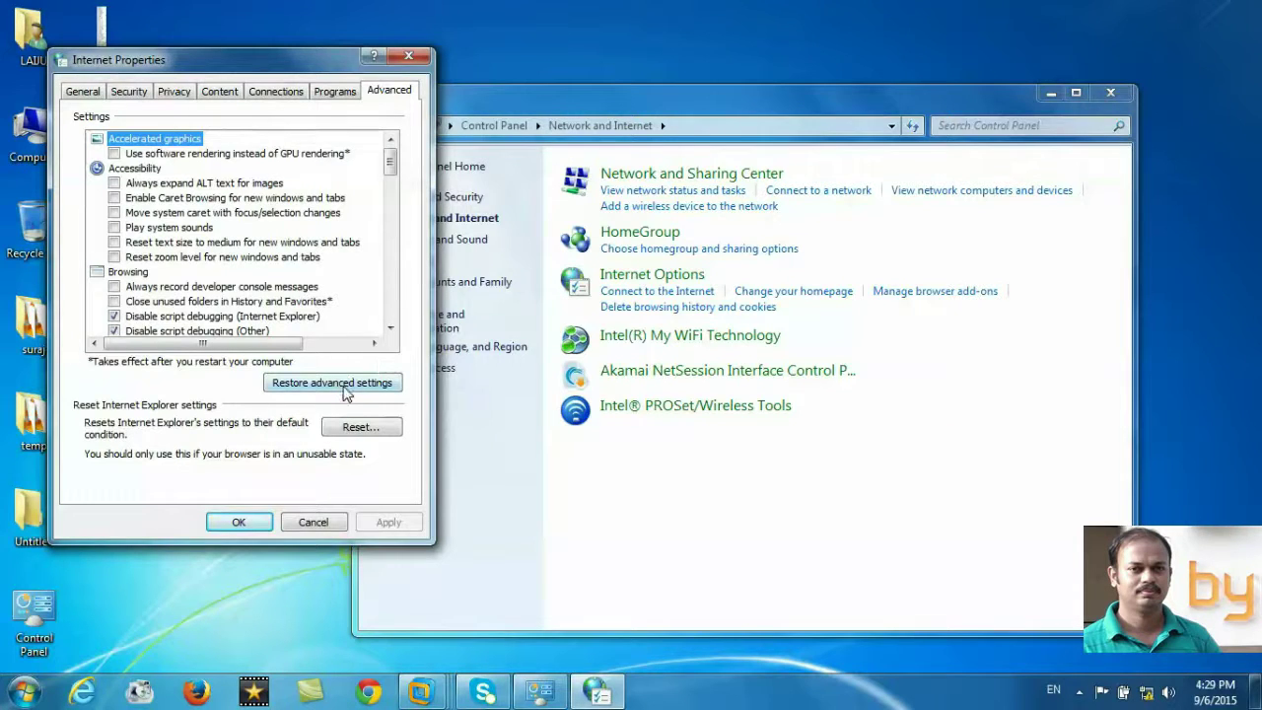
click(345, 391)
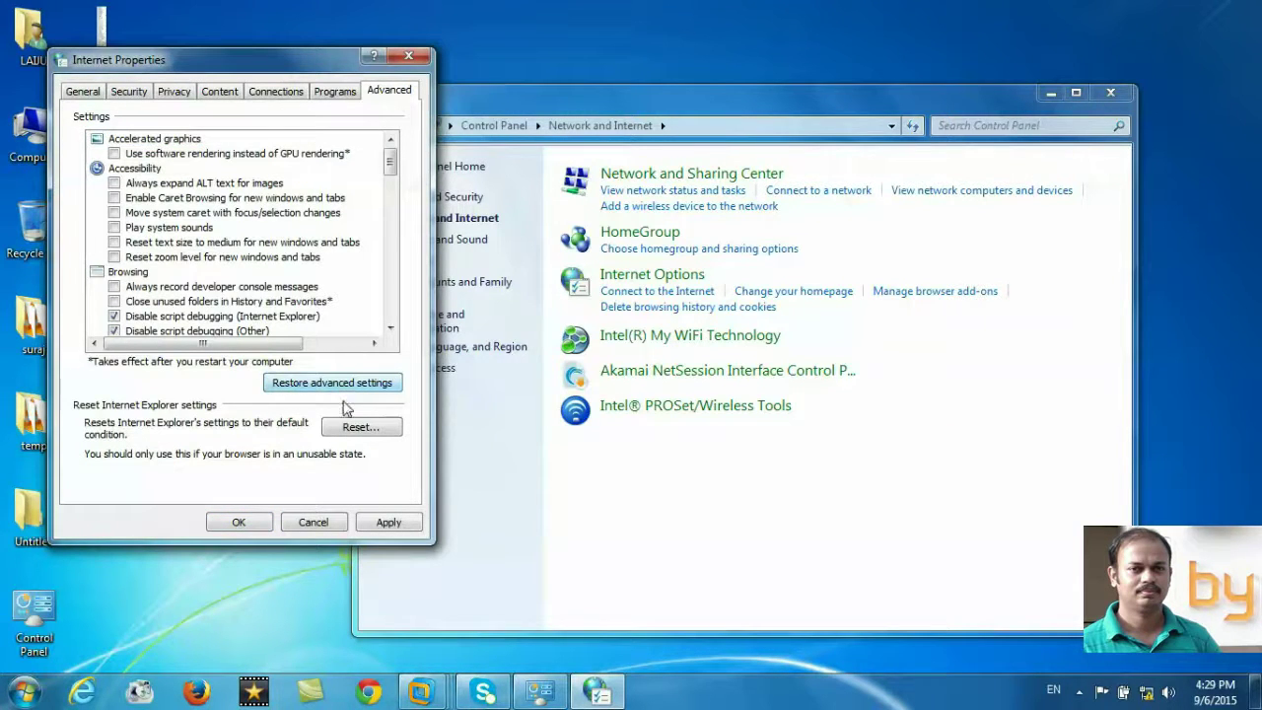
Step: Reset all Internet Explorer settings with Delete personal settings included, and dismiss the finished reset
click(368, 432)
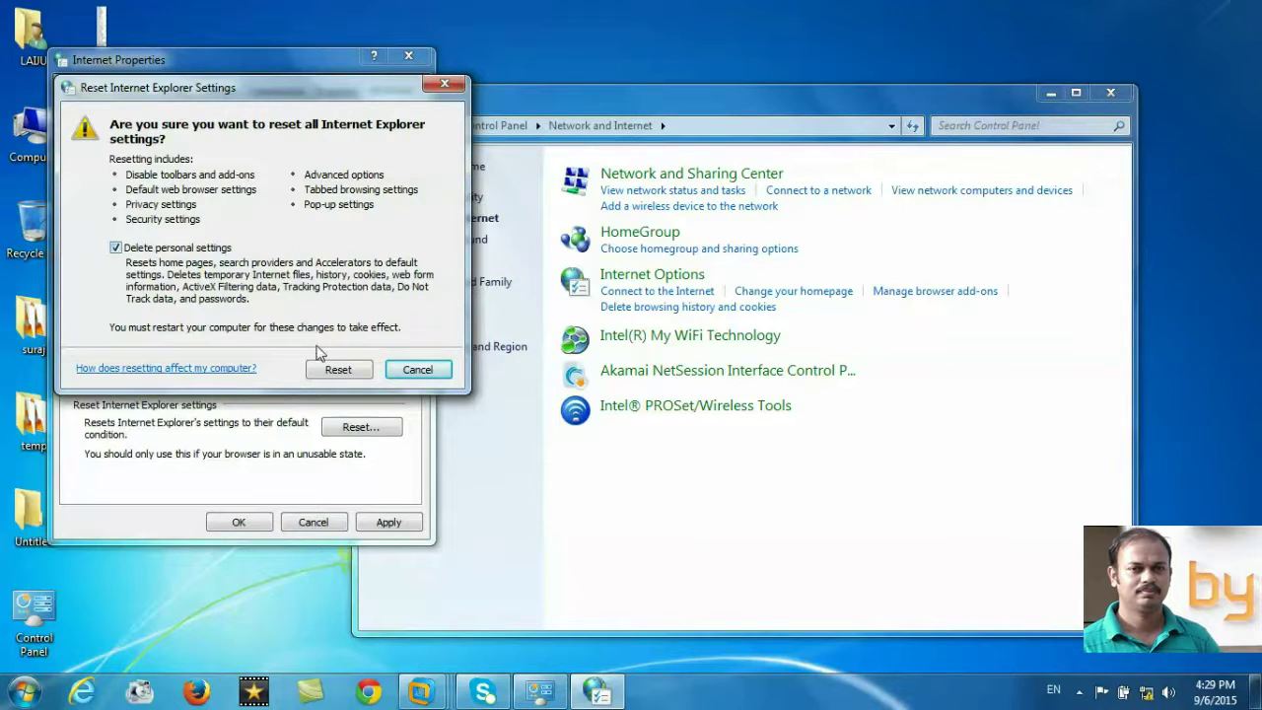
click(338, 369)
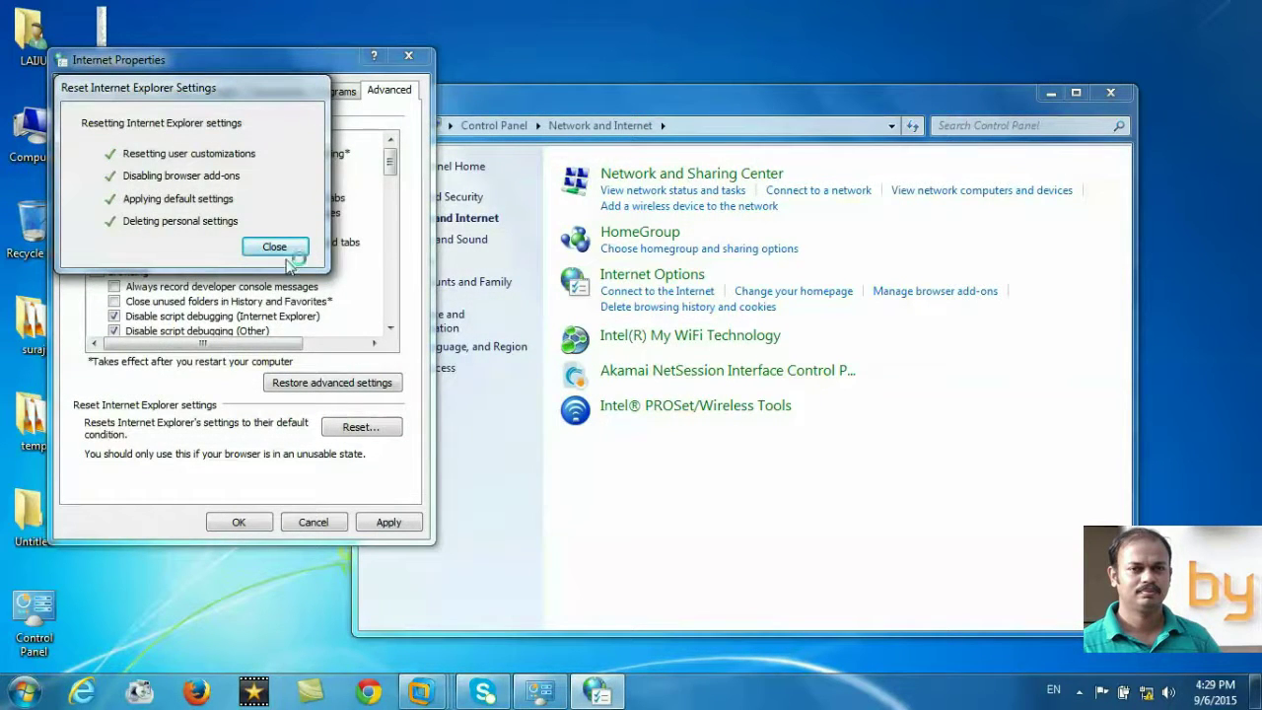
click(276, 247)
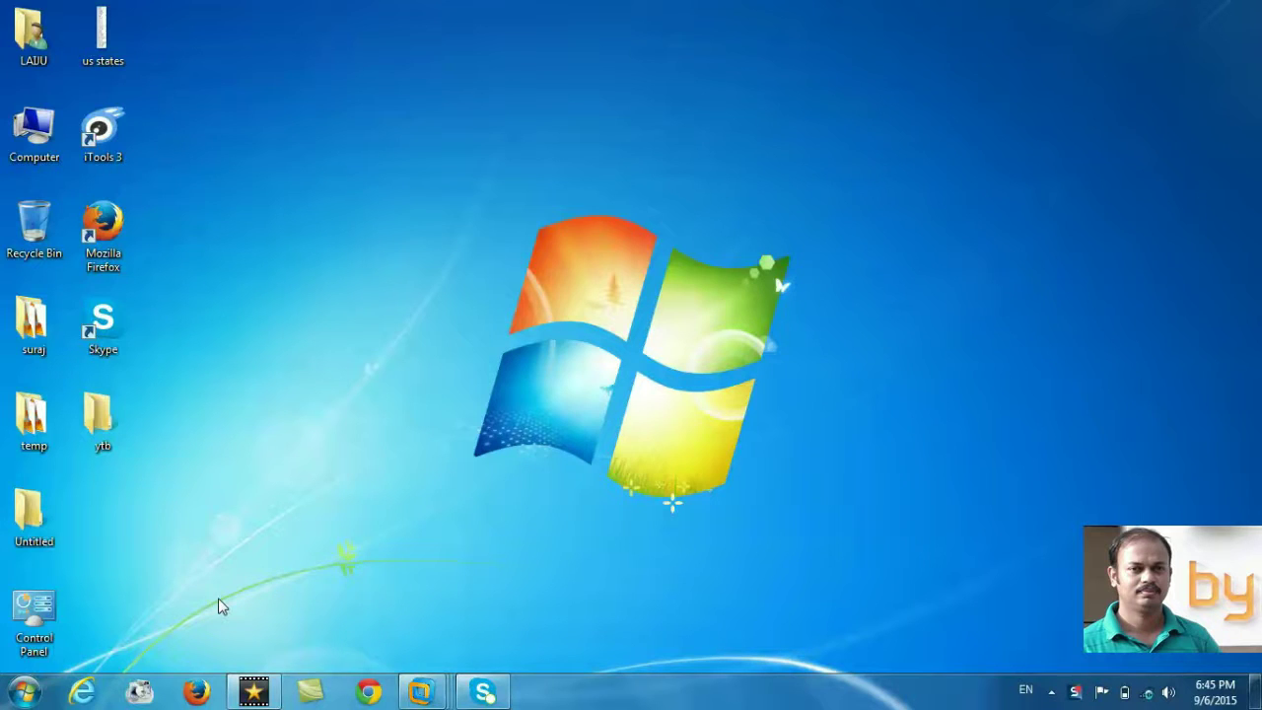
Step: Examine the network adapters in Device Manager for missing or faulty drivers
right_click(42, 139)
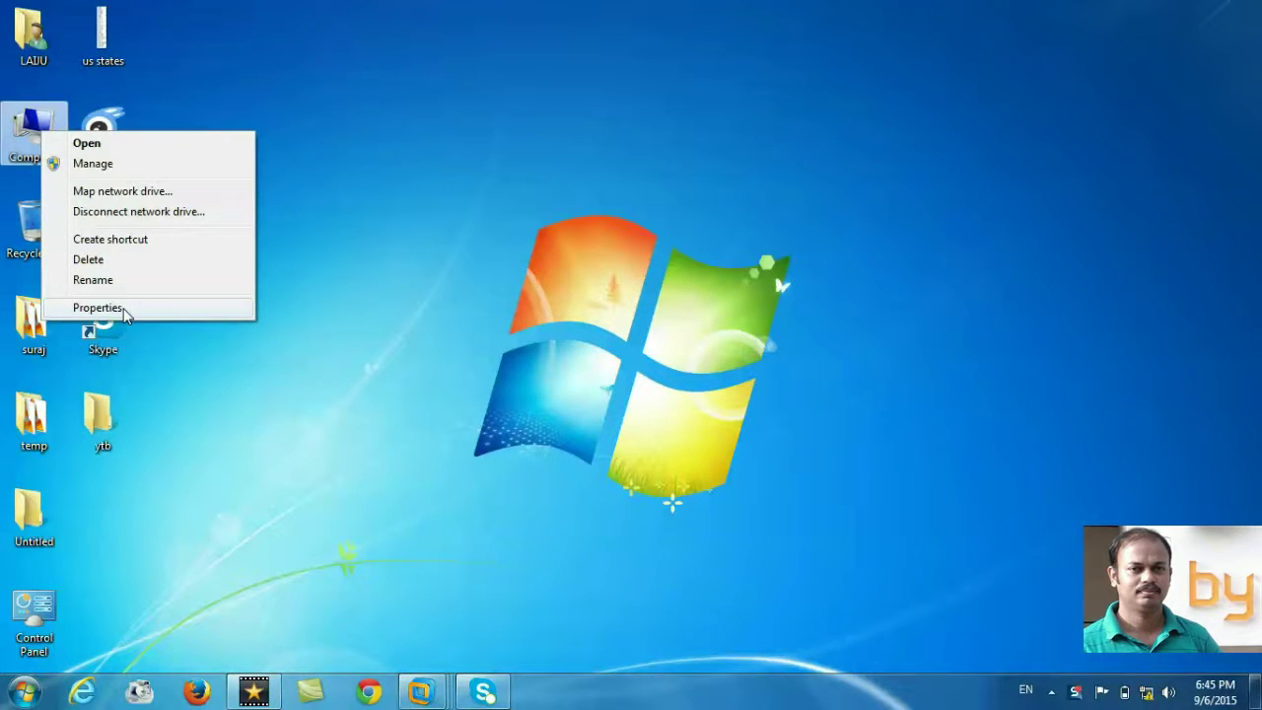
click(98, 307)
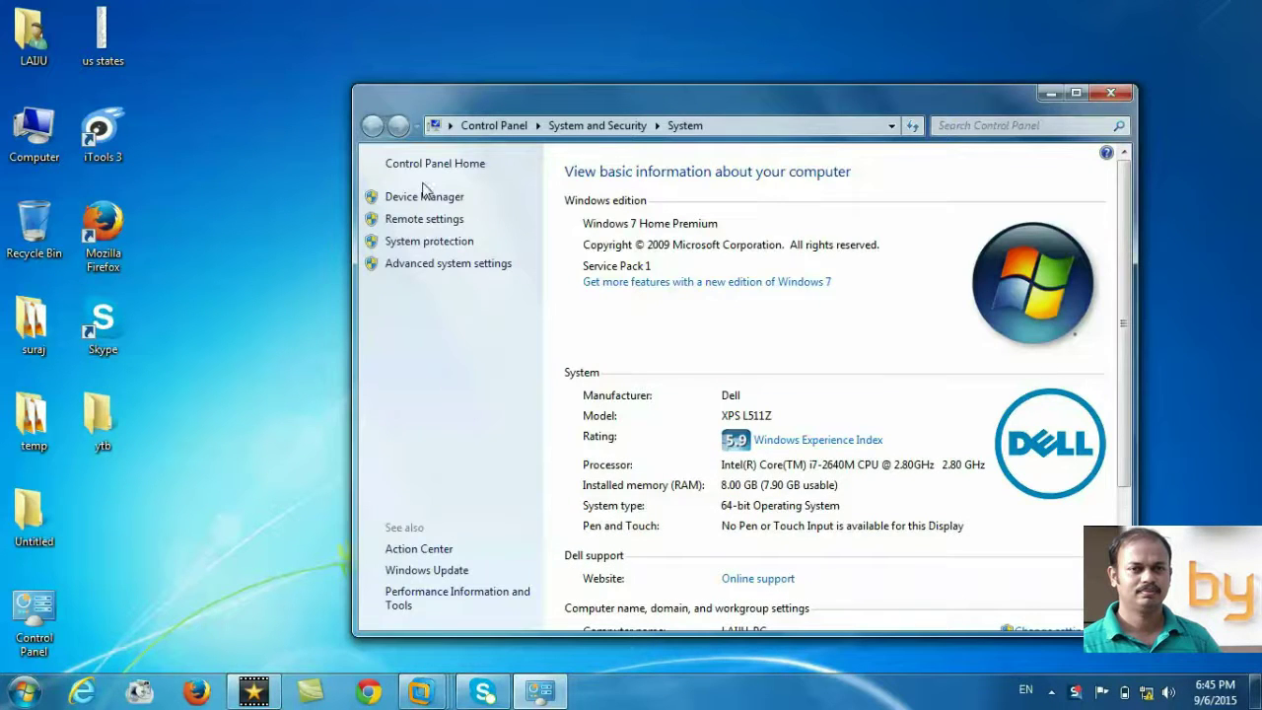
click(440, 198)
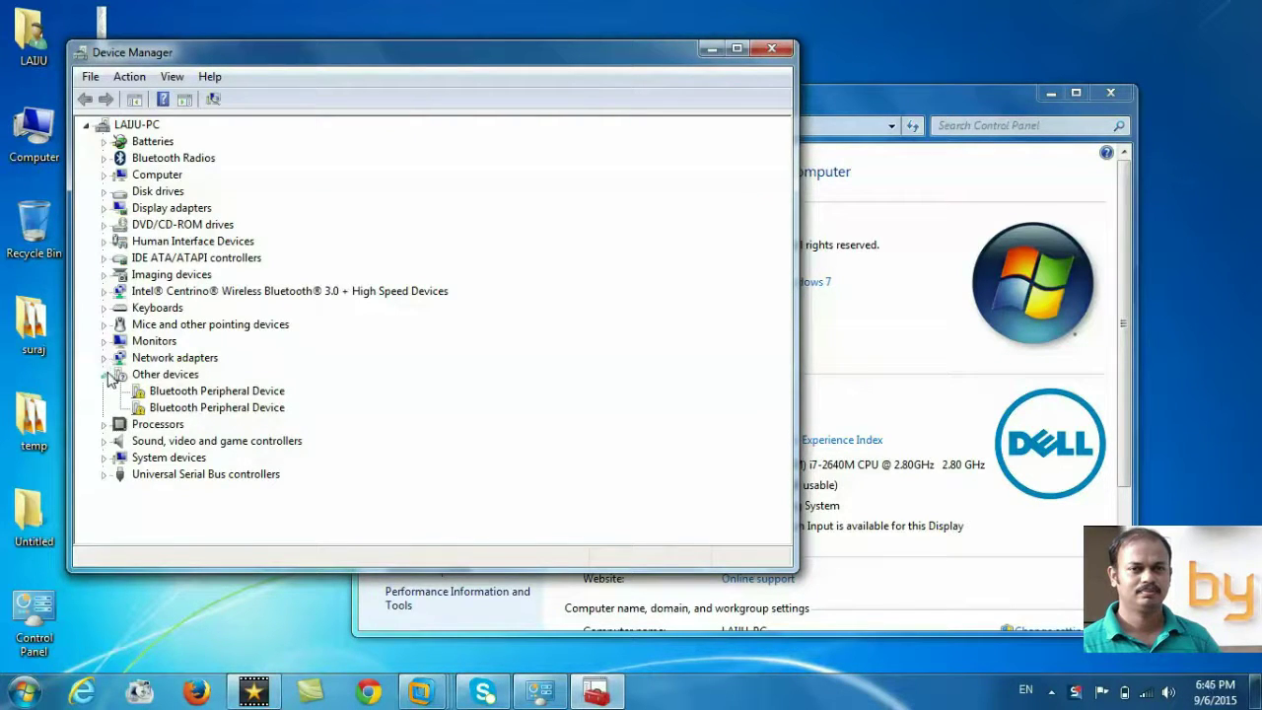
click(104, 375)
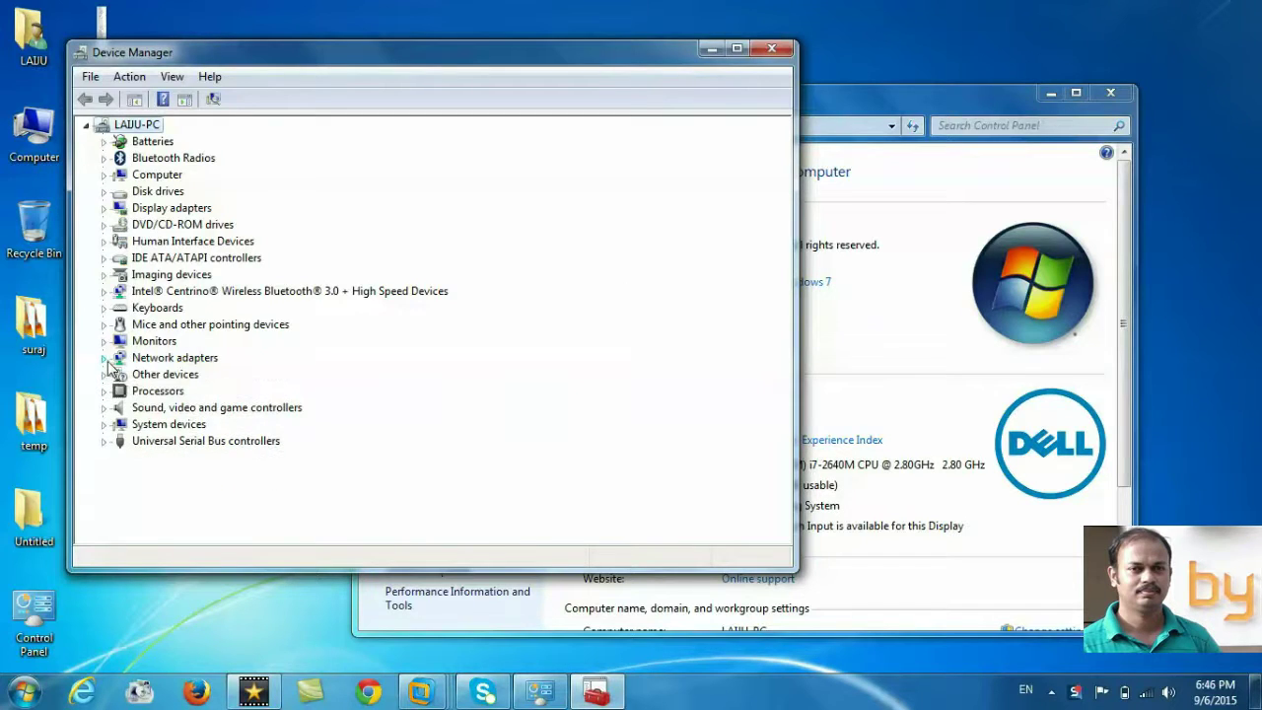
click(104, 358)
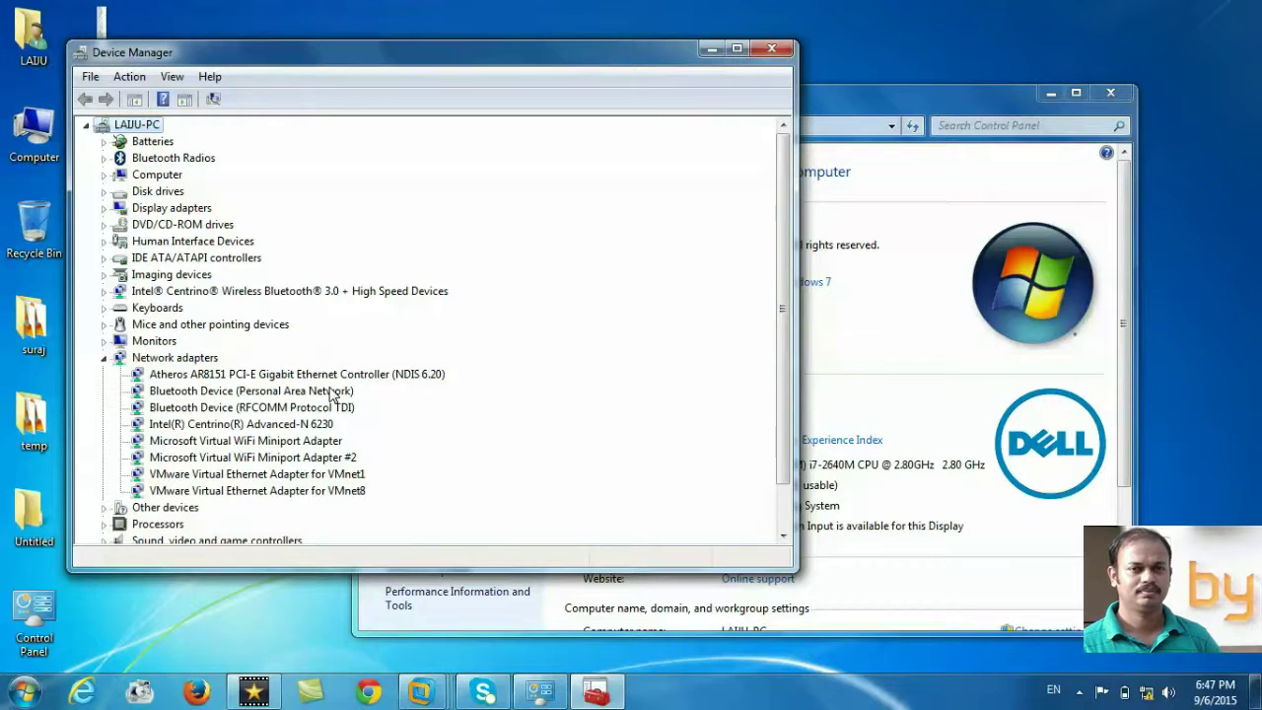
click(104, 358)
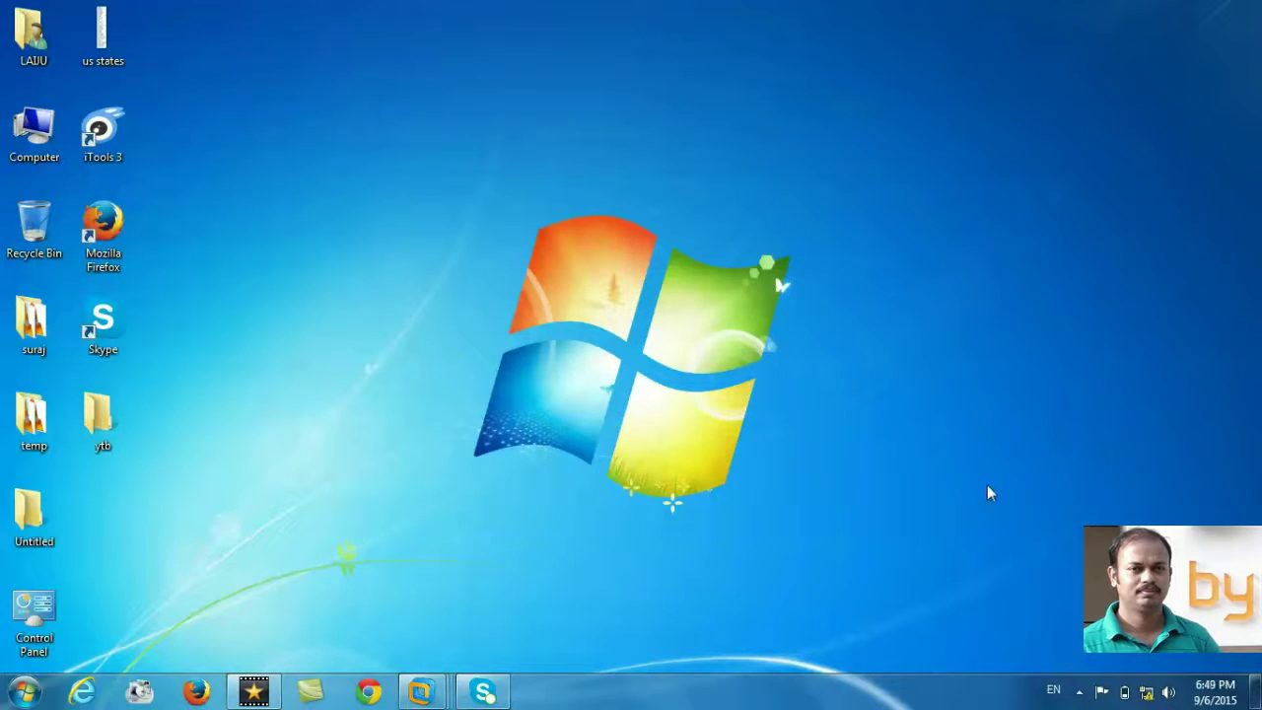
Step: Disable the Local Area Connection in the network adapter settings and close the window
double_click(41, 618)
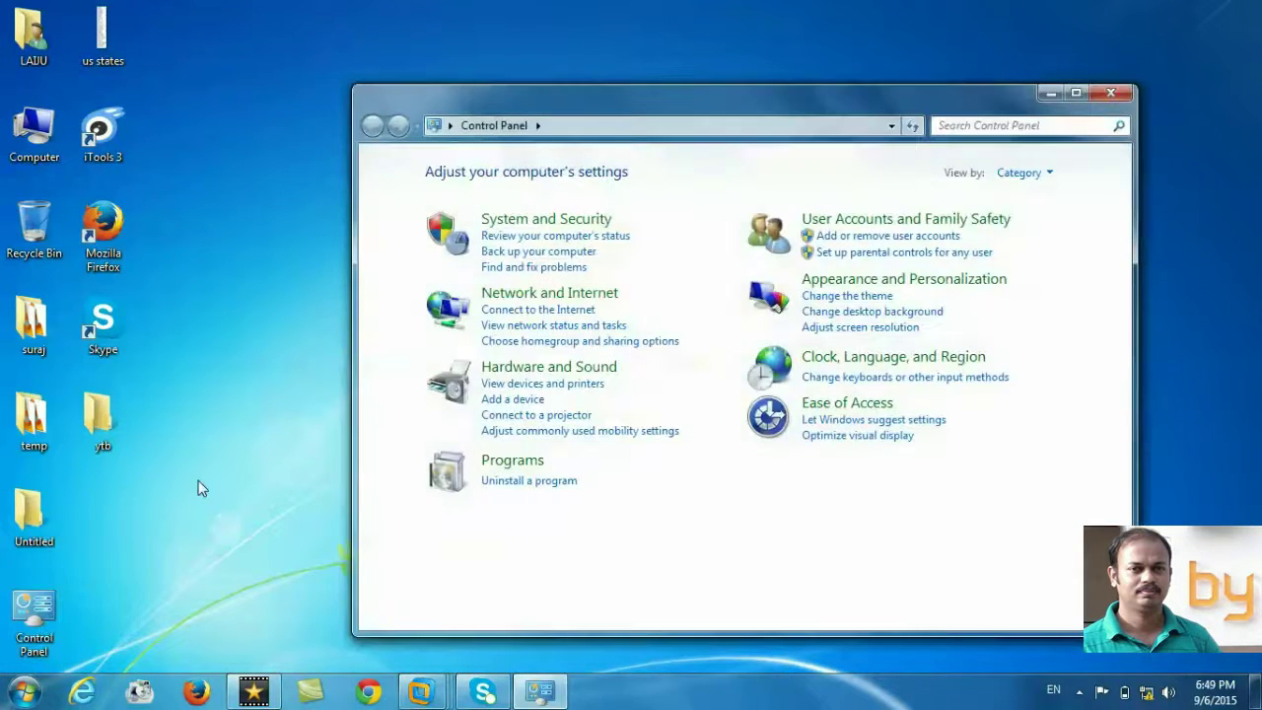
click(540, 295)
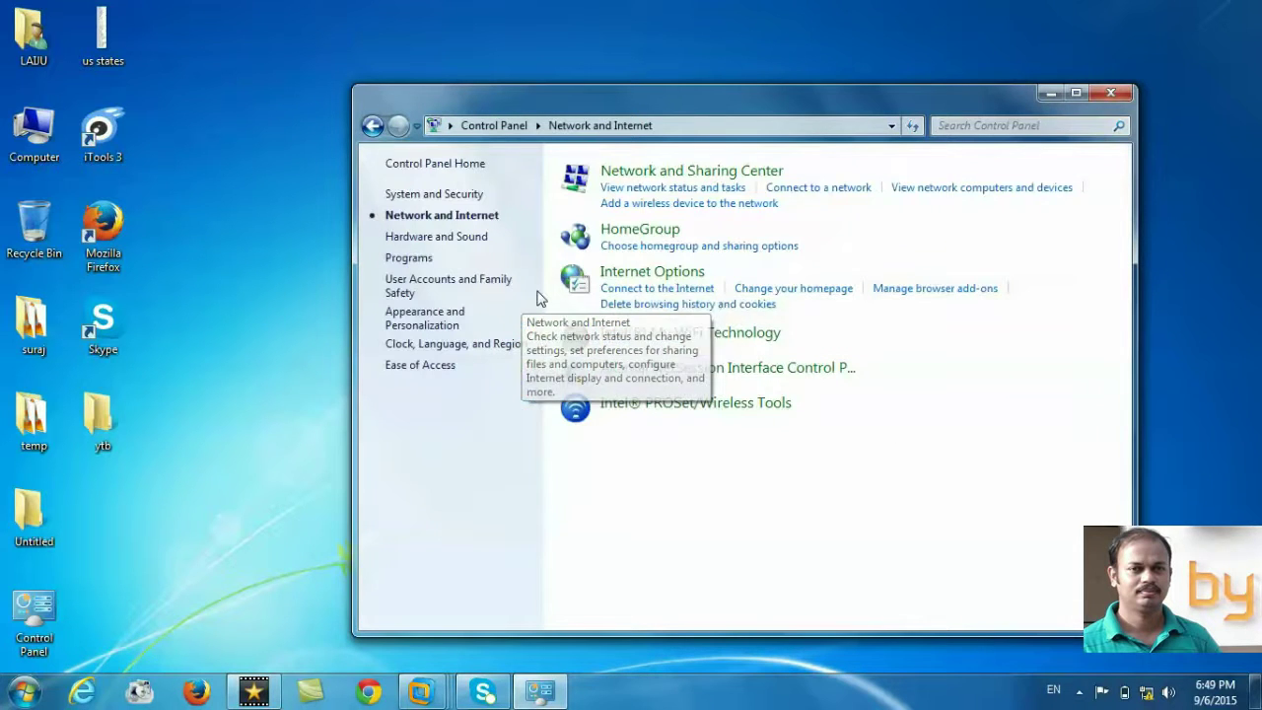
click(667, 174)
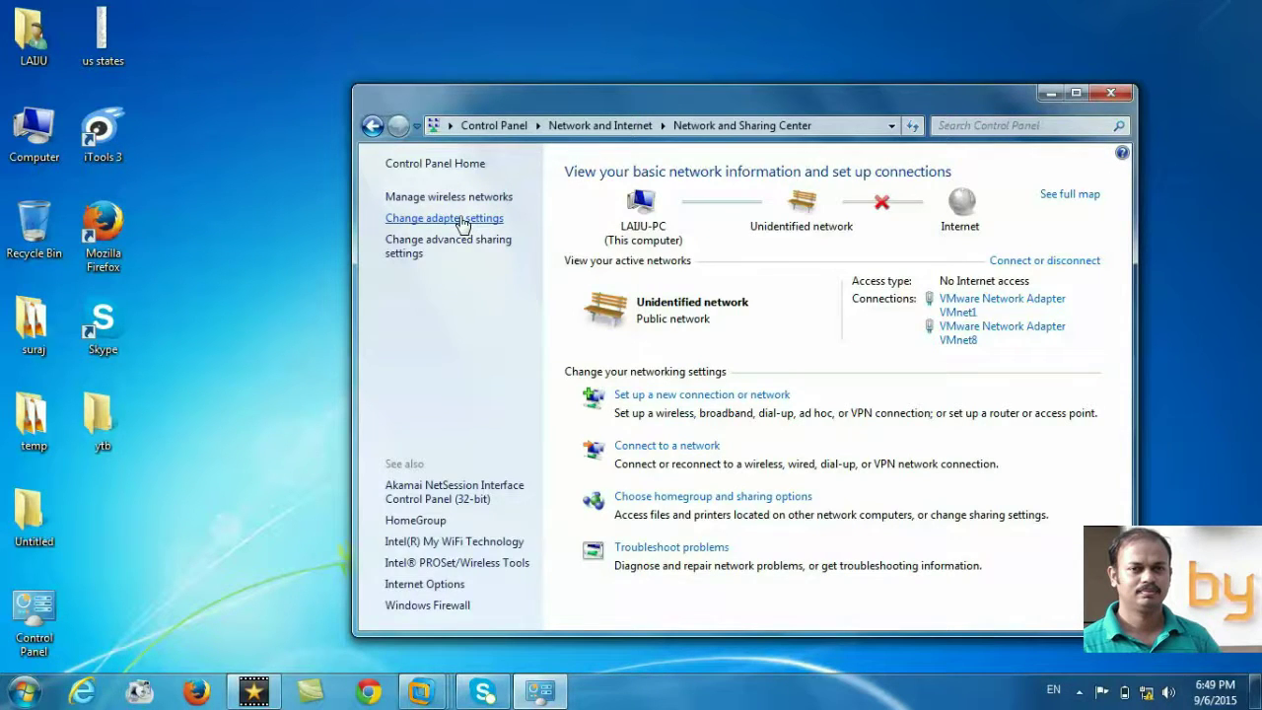
click(463, 221)
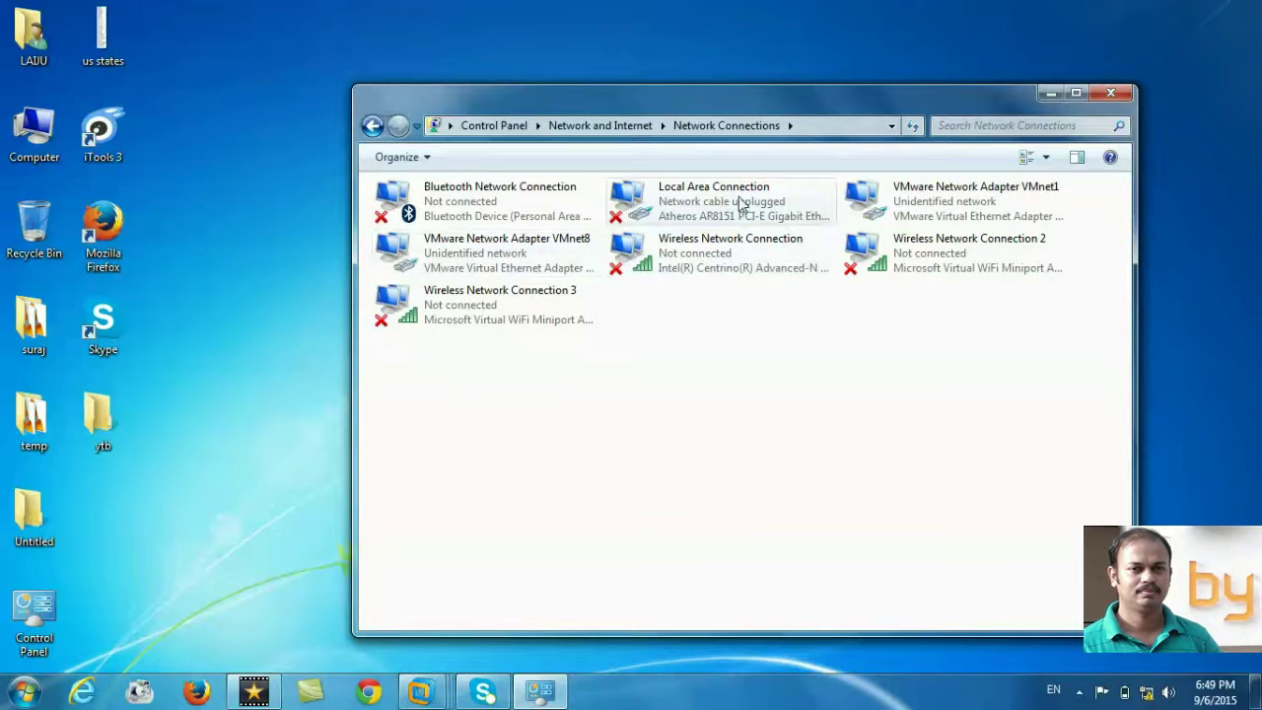
click(686, 207)
right_click(686, 207)
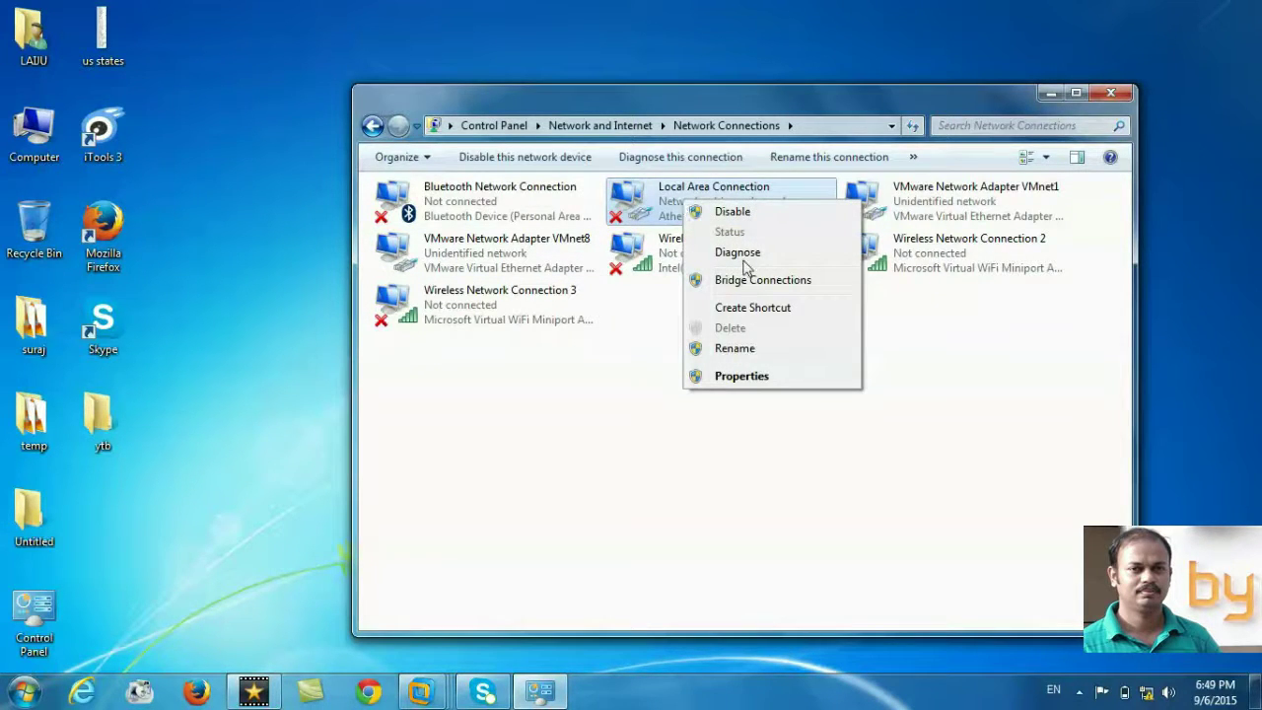
click(730, 213)
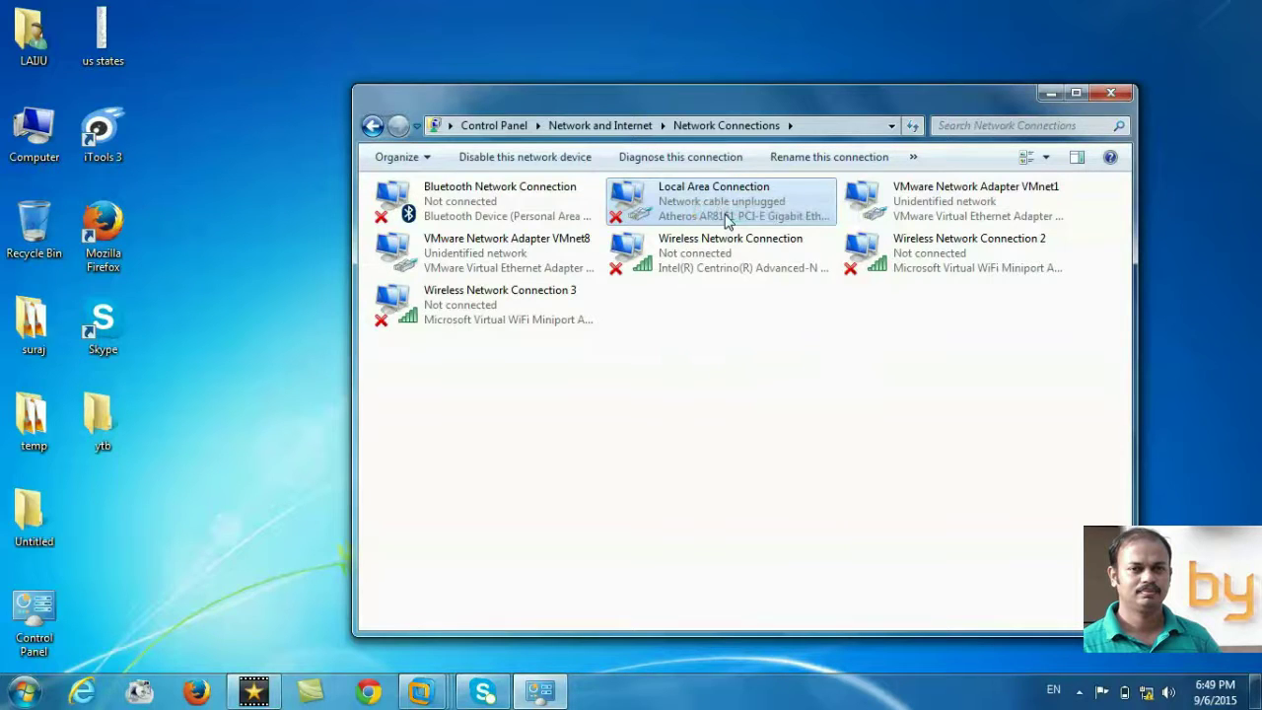
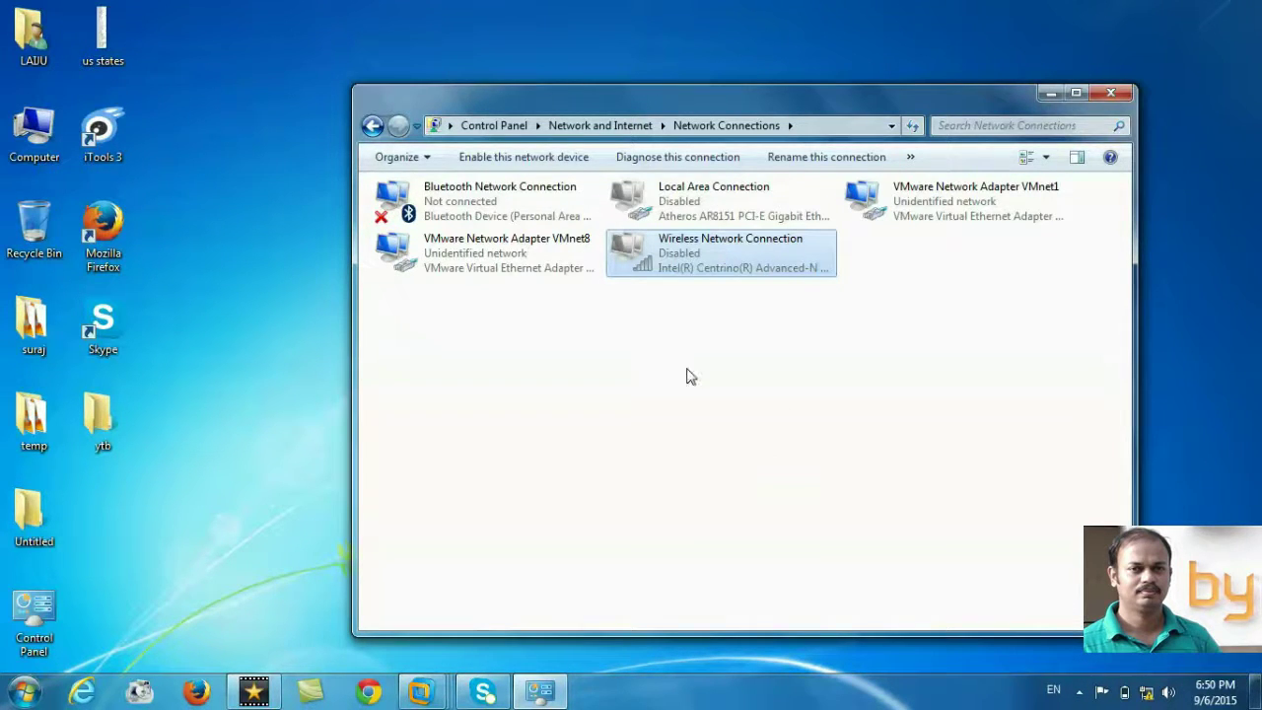
click(1112, 92)
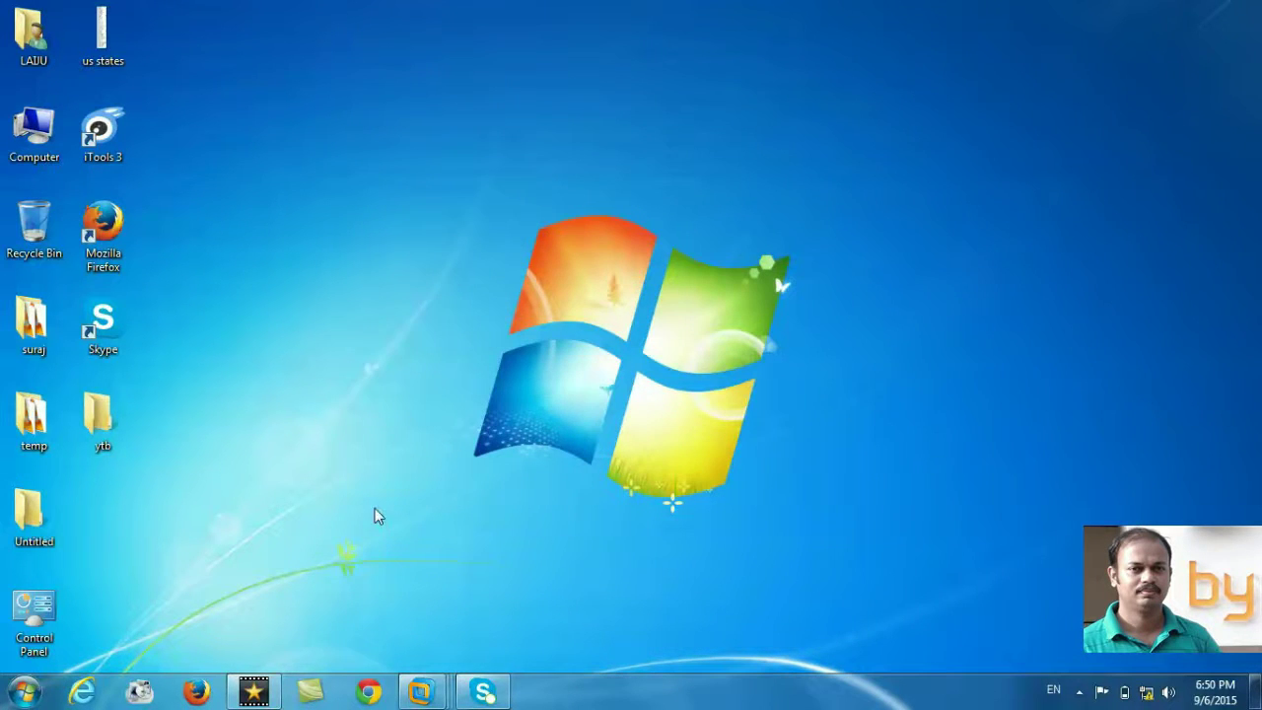
Step: Reopen the adapter settings from Network and Sharing Center and check the Enable option for the Local Area Connection
right_click(1147, 695)
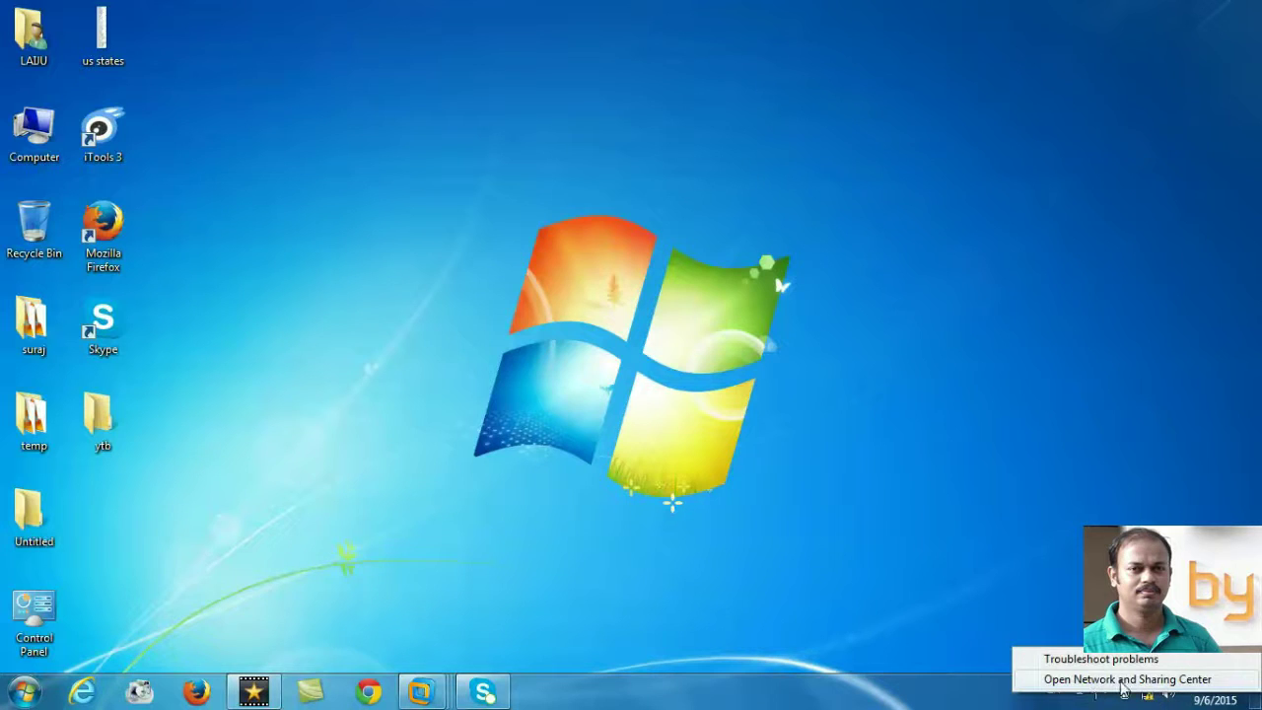
click(1127, 680)
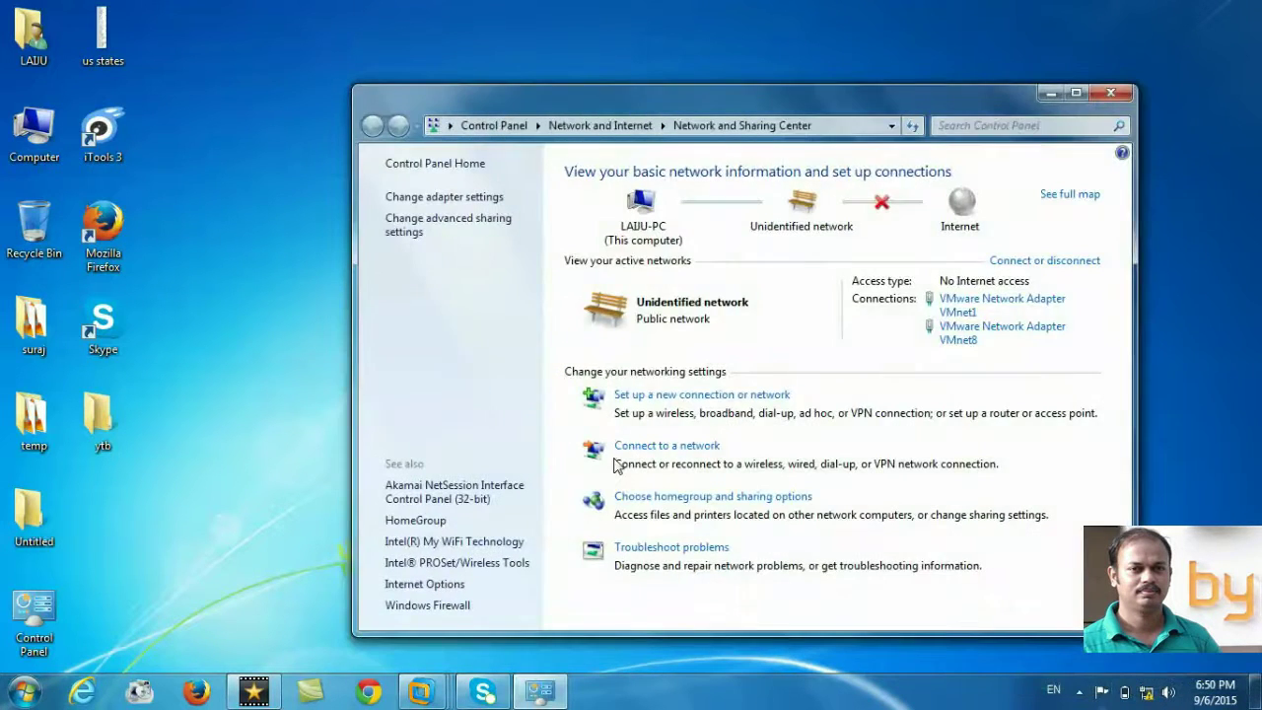
click(450, 197)
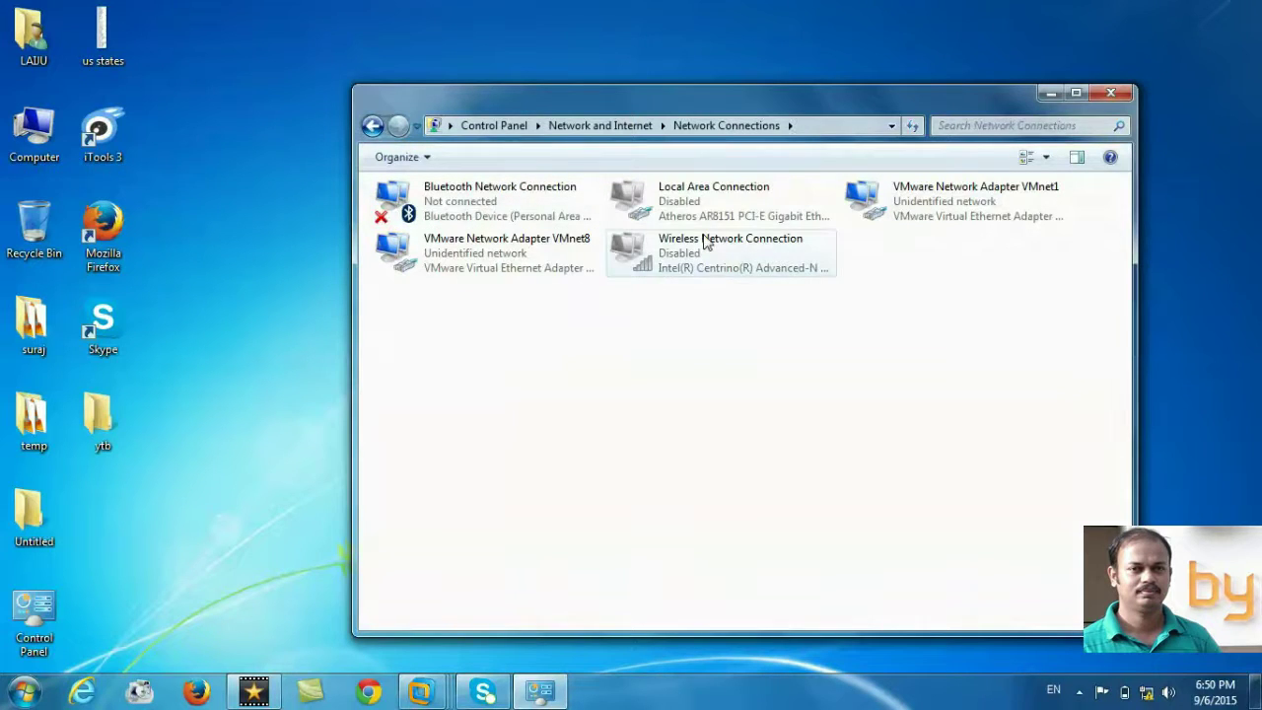
right_click(647, 206)
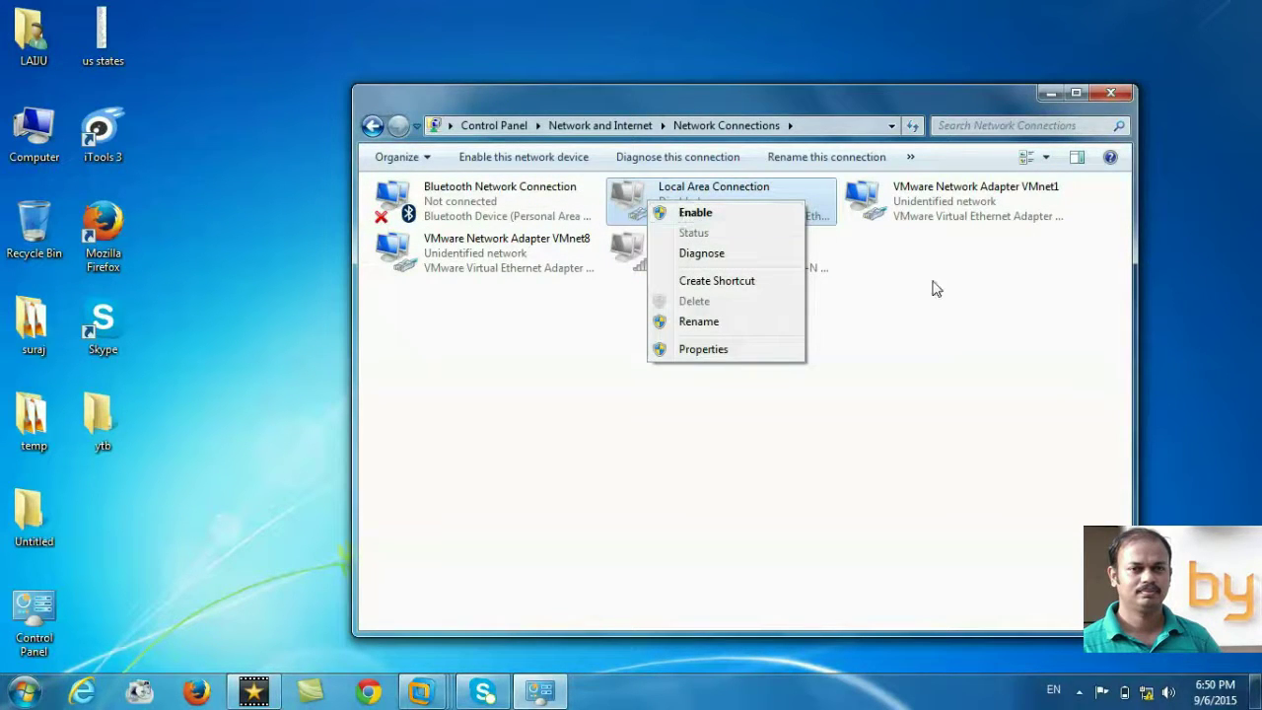
click(1112, 93)
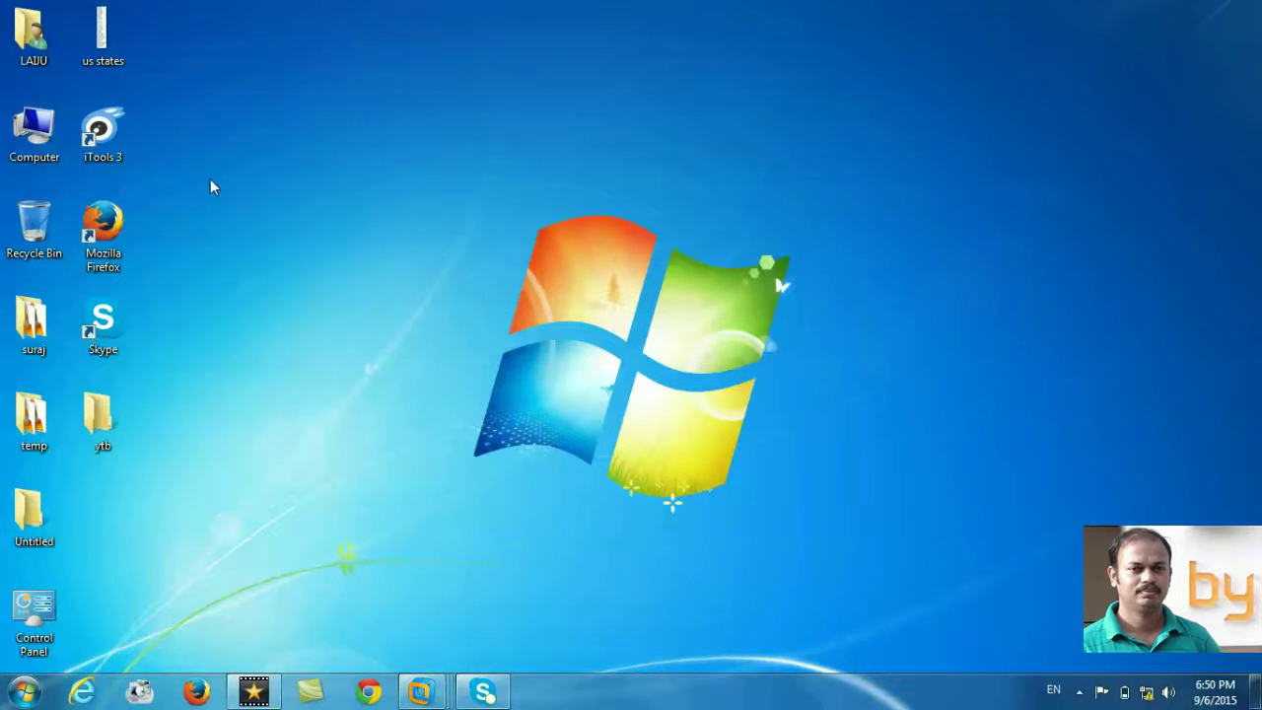
Step: Enable the Atheros AR8151 PCI-E Gigabit Ethernet Controller in Device Manager, opened from the computer's system properties, and close Device Manager
right_click(43, 146)
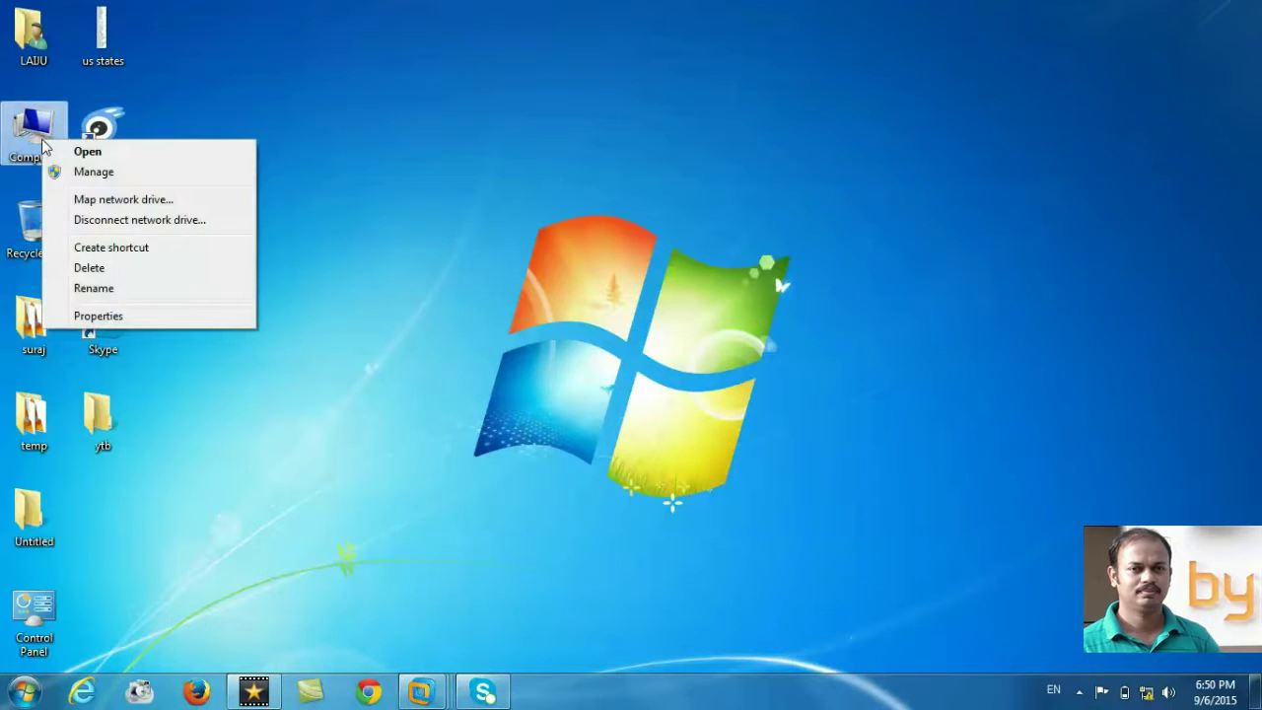
click(101, 316)
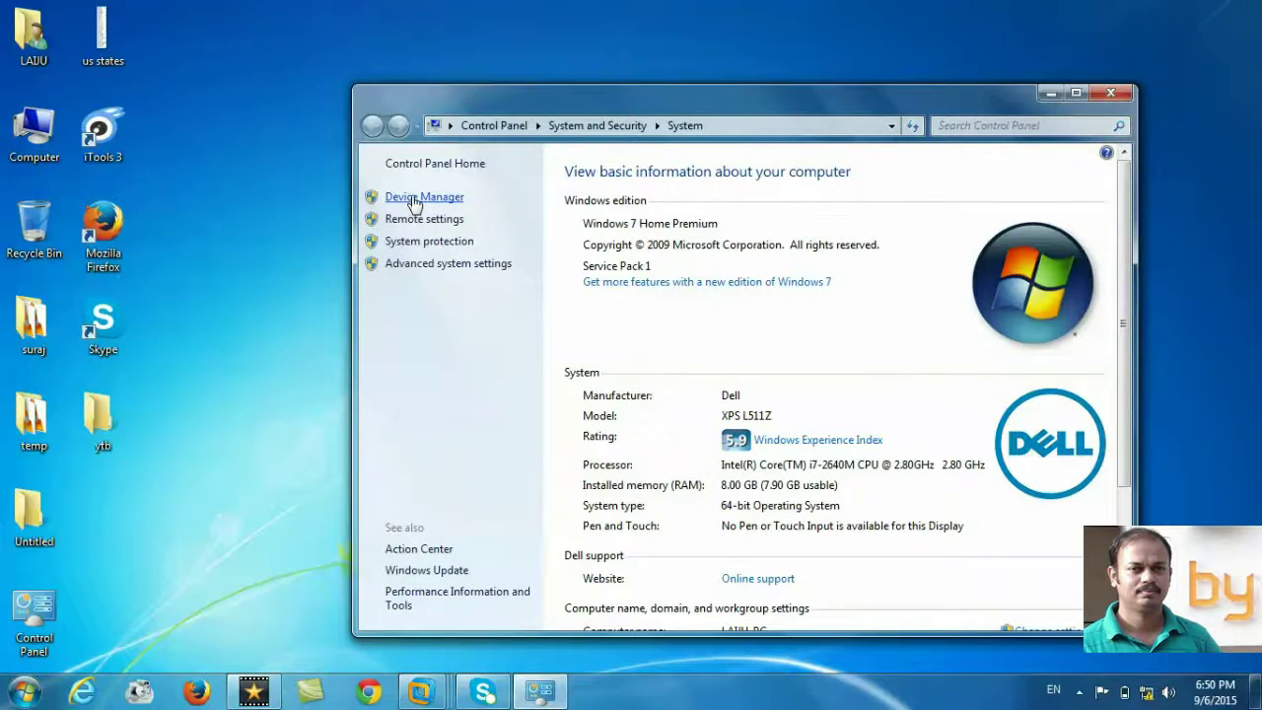
click(411, 199)
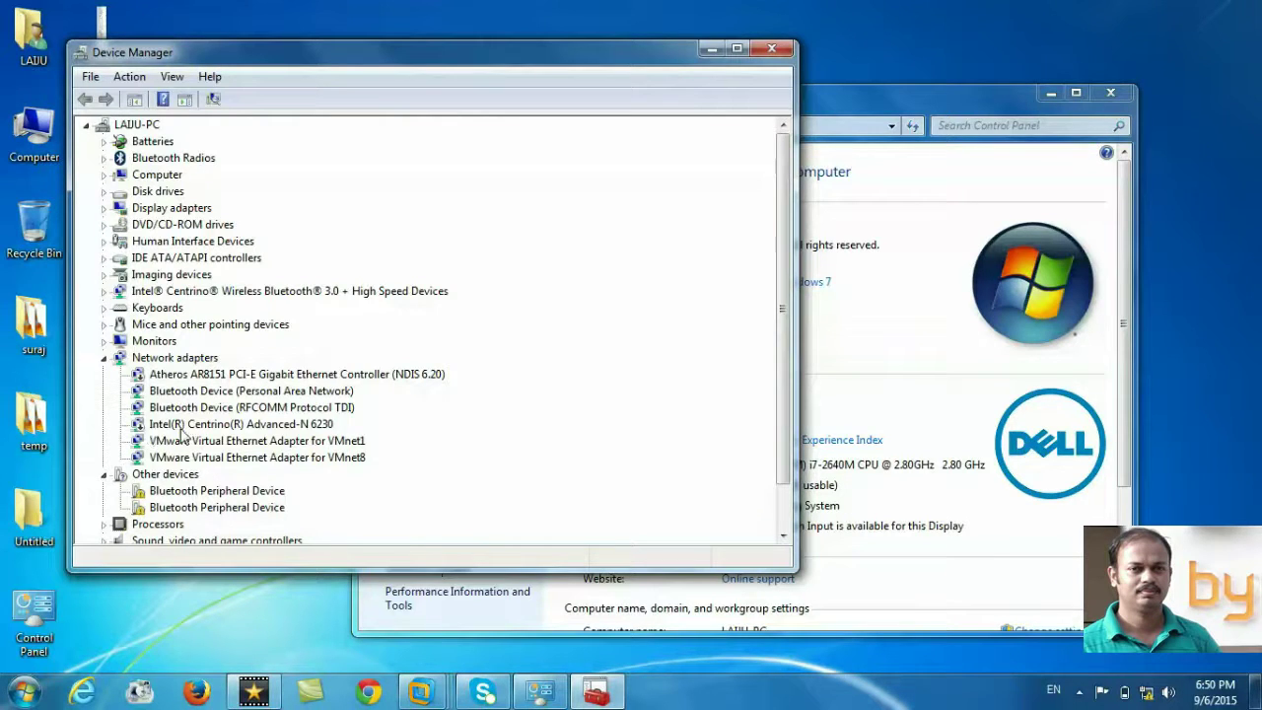
click(144, 378)
right_click(145, 378)
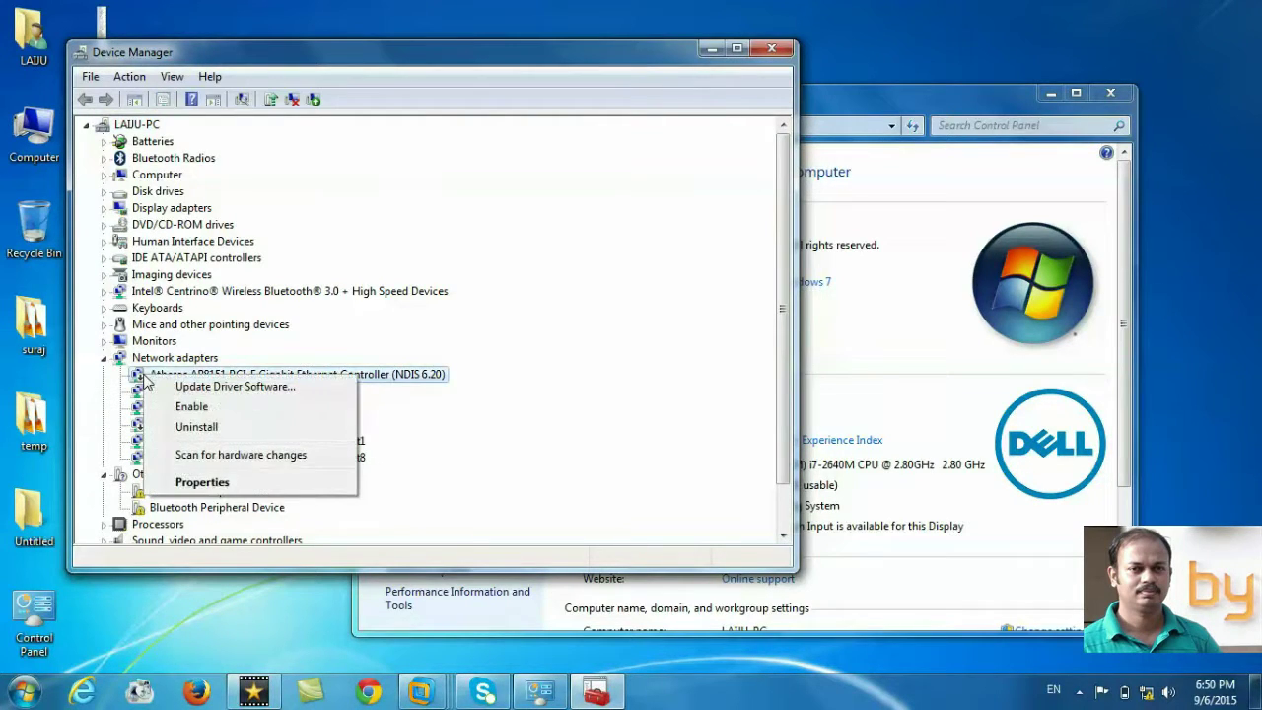
click(194, 407)
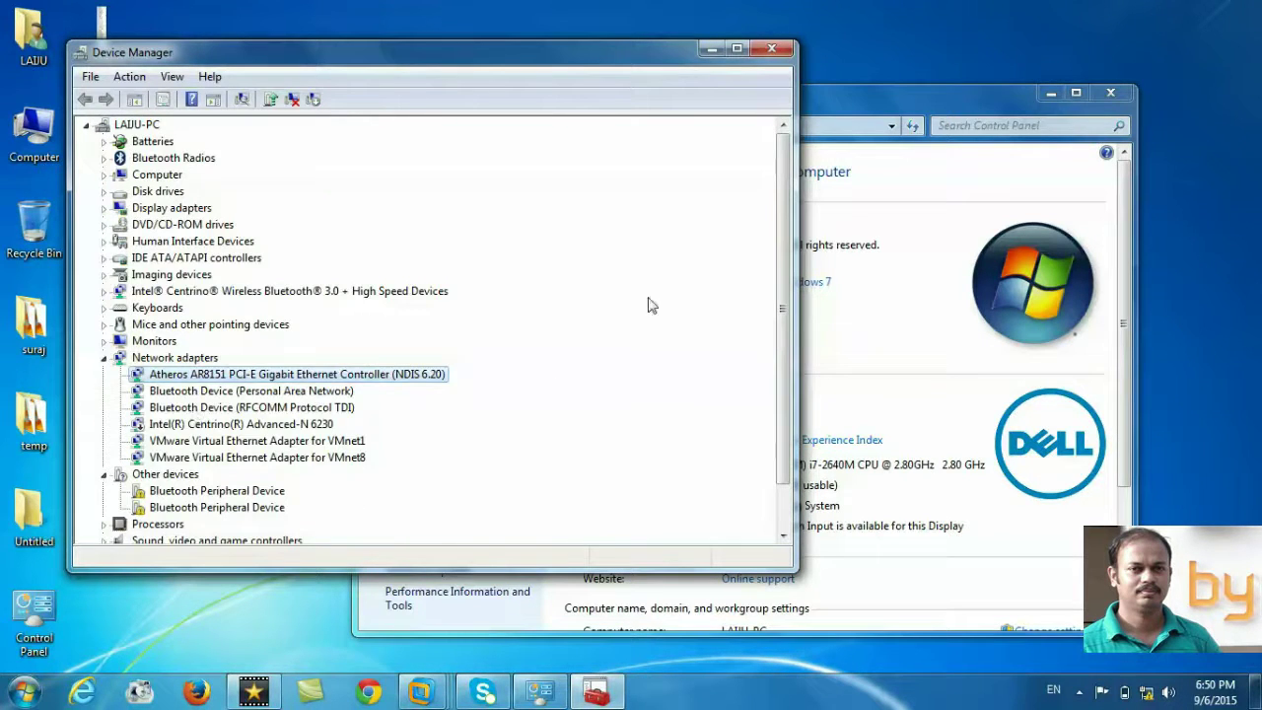
click(771, 48)
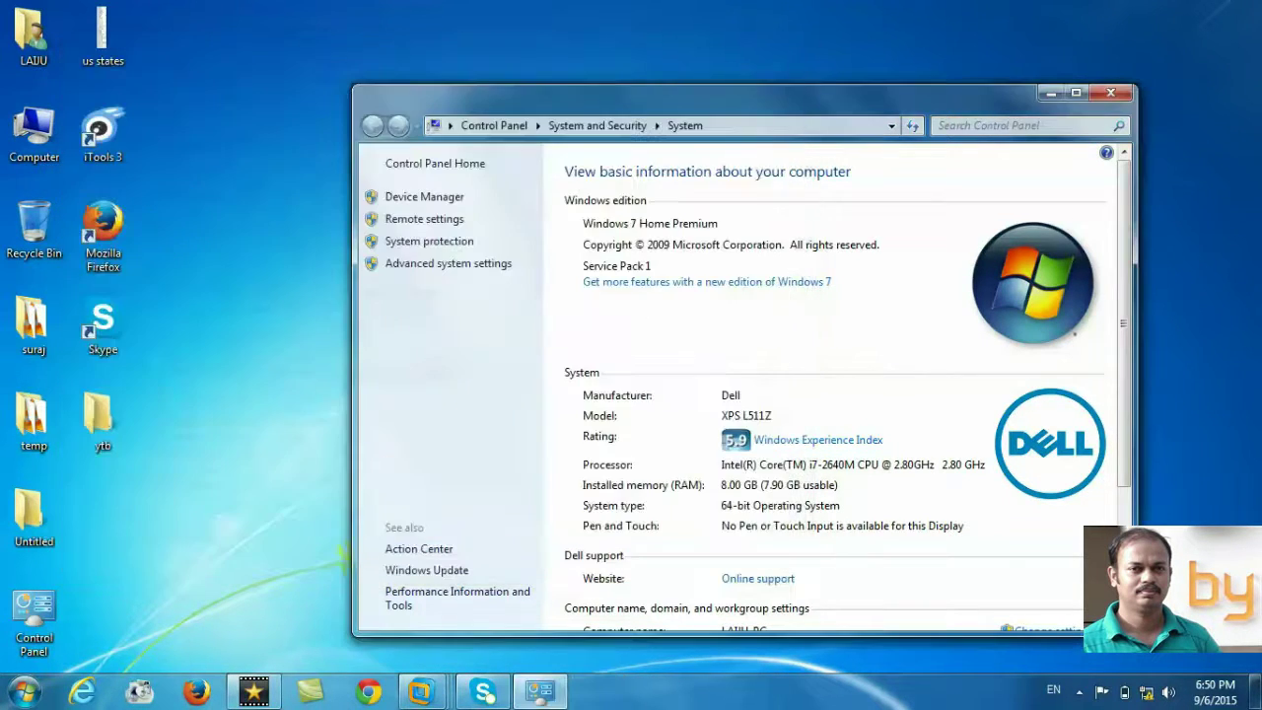
Step: Enable the Wireless Network Connection in the adapter settings reached from Network and Sharing Center
right_click(1149, 693)
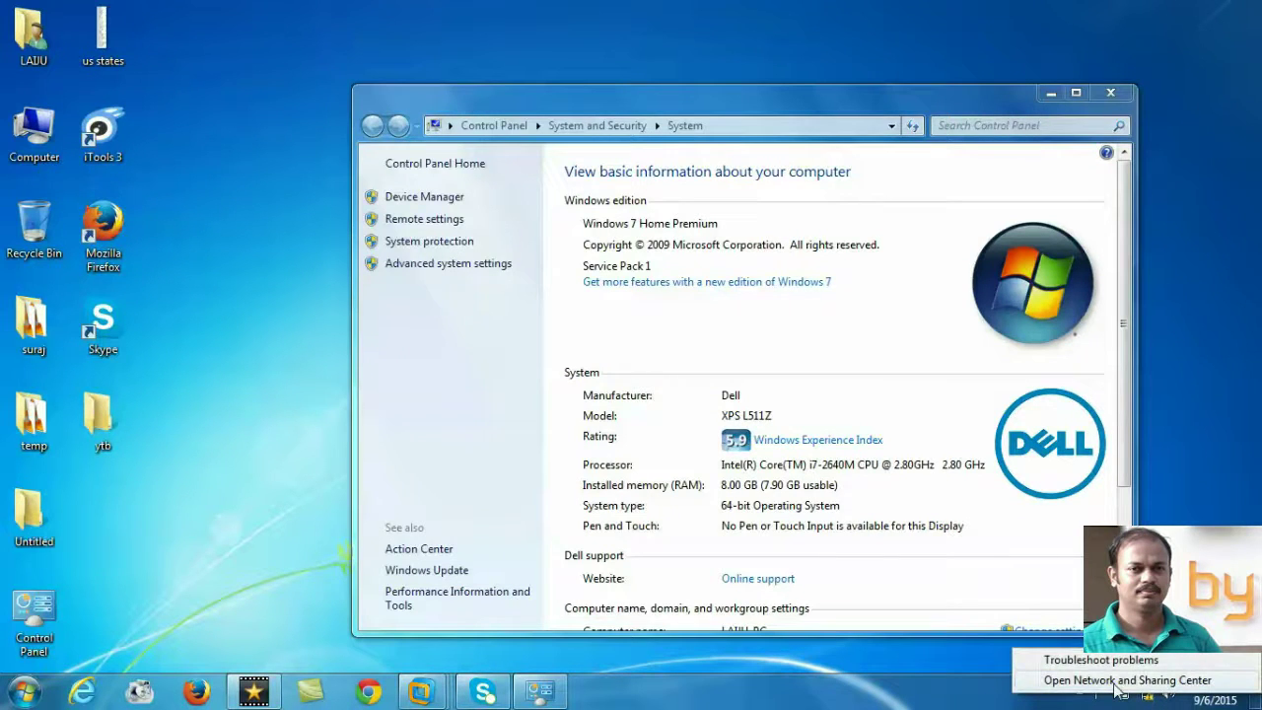
click(1117, 682)
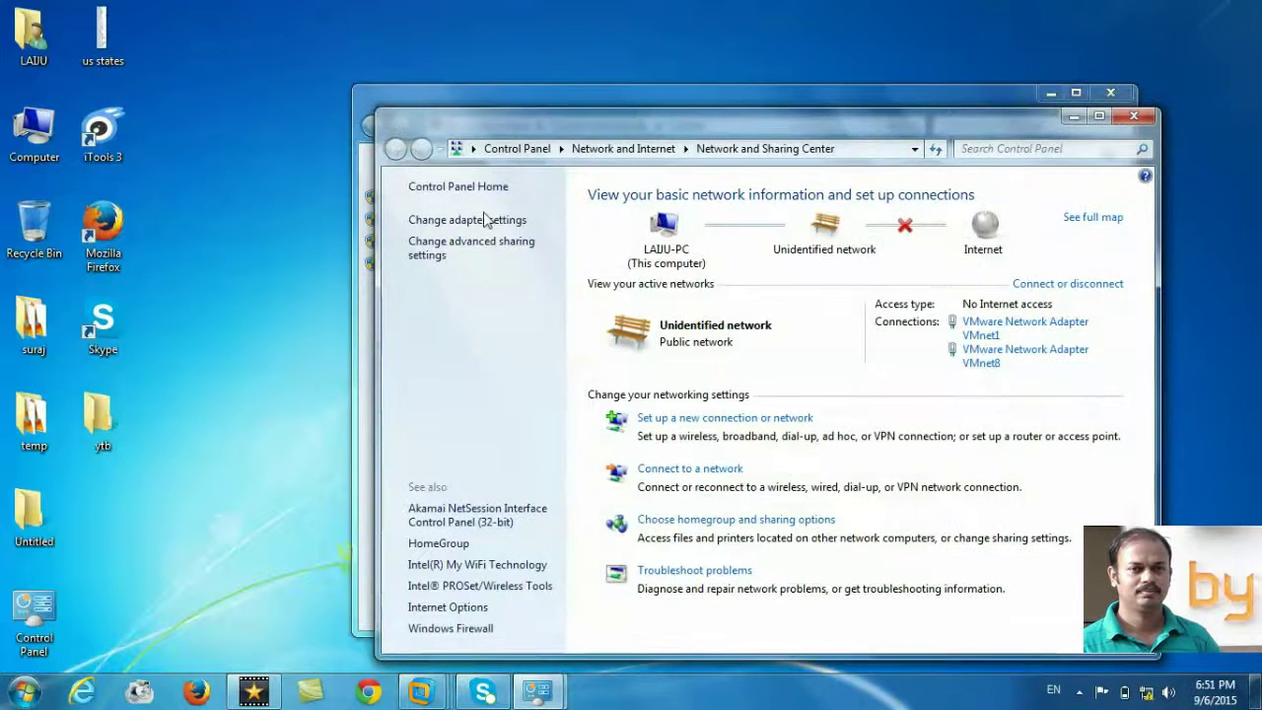
click(483, 218)
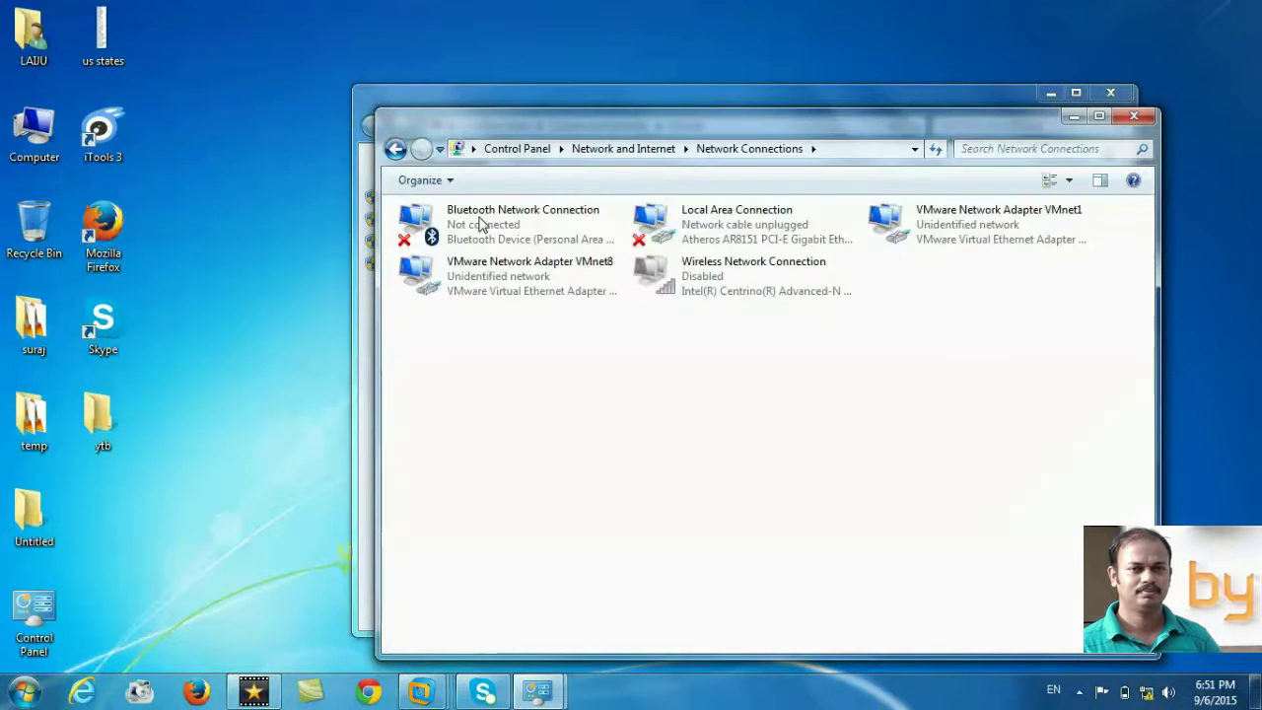
right_click(695, 285)
click(740, 289)
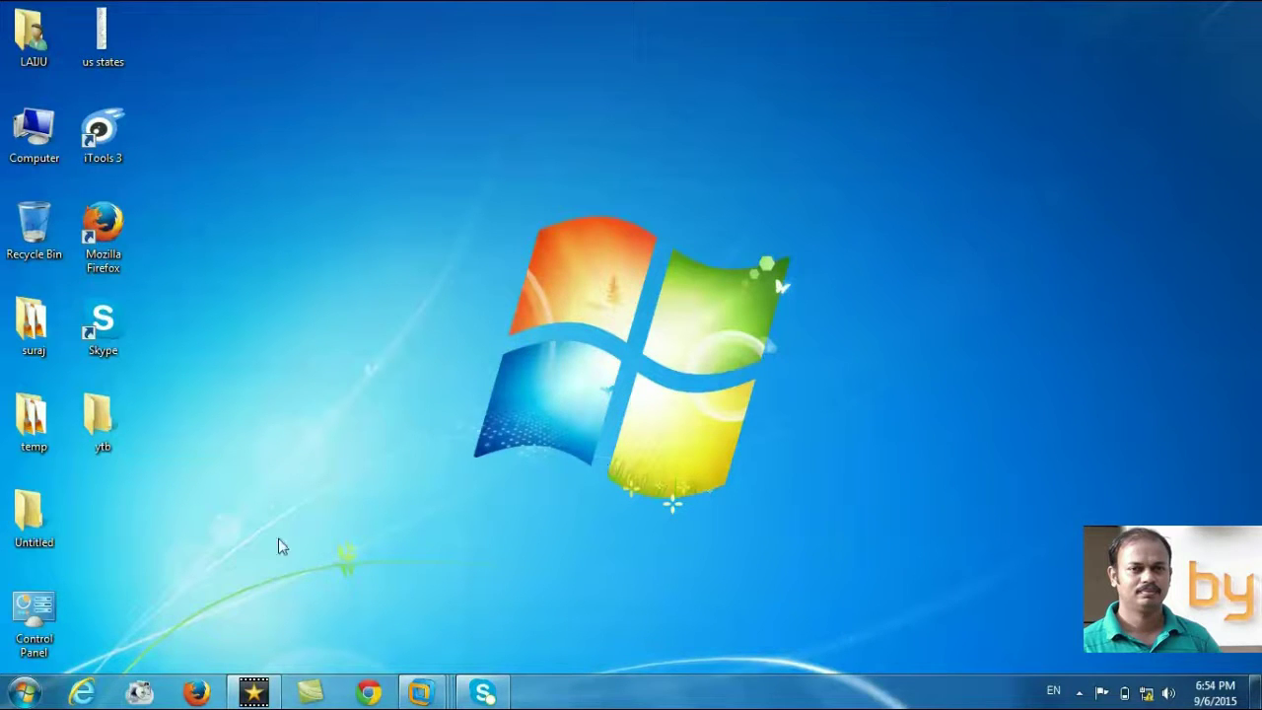
Step: Open the Internet Protocol Version 4 (TCP/IPv4) properties of the Local Area Connection from the network adapter settings
right_click(1147, 697)
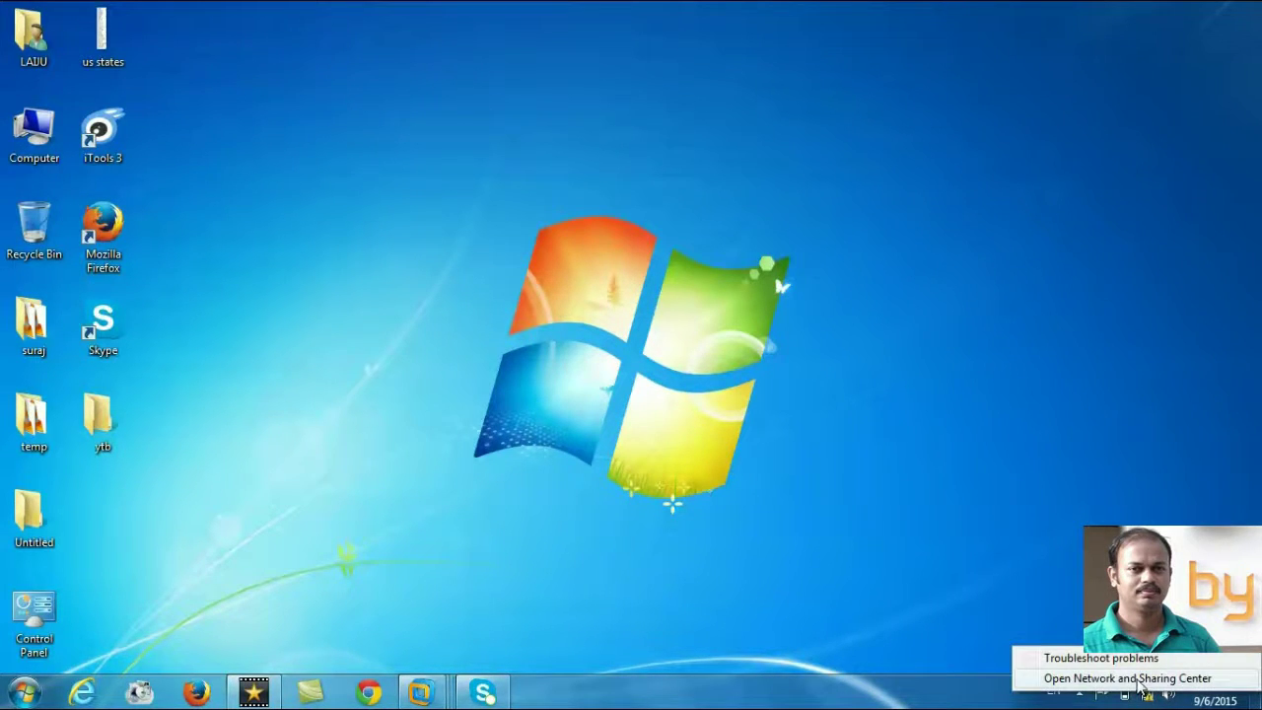
click(1134, 679)
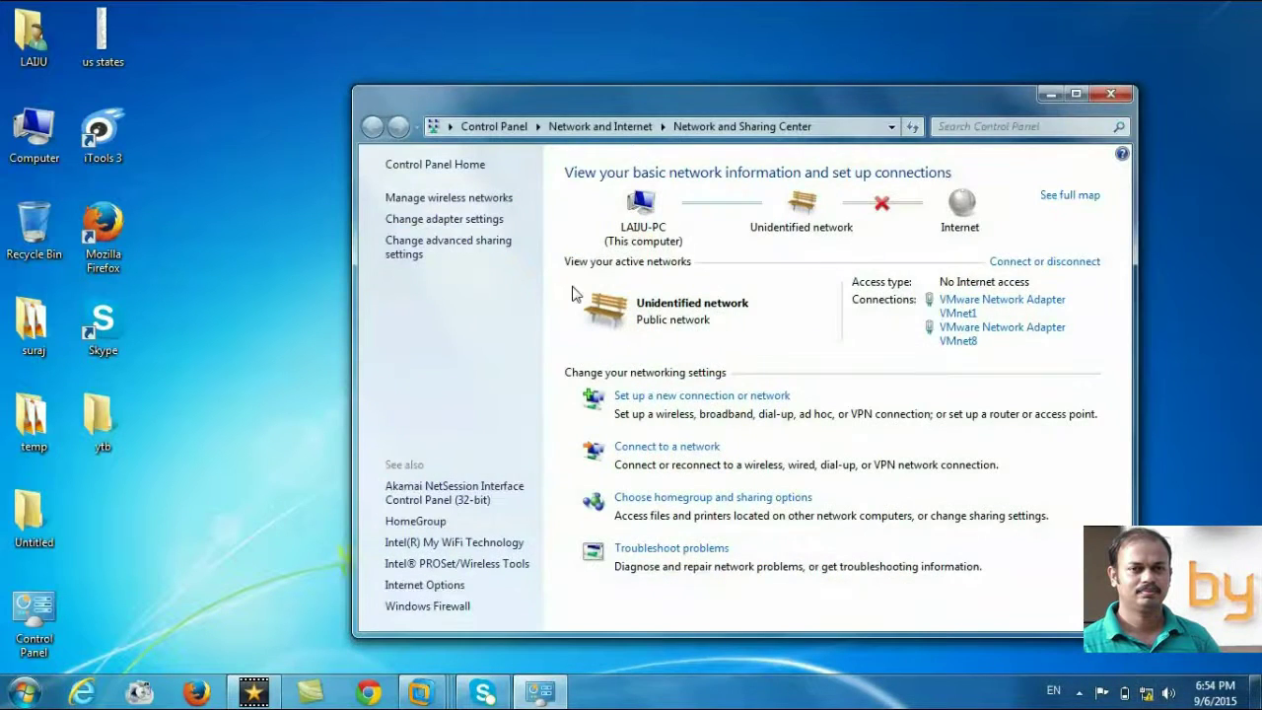
click(422, 220)
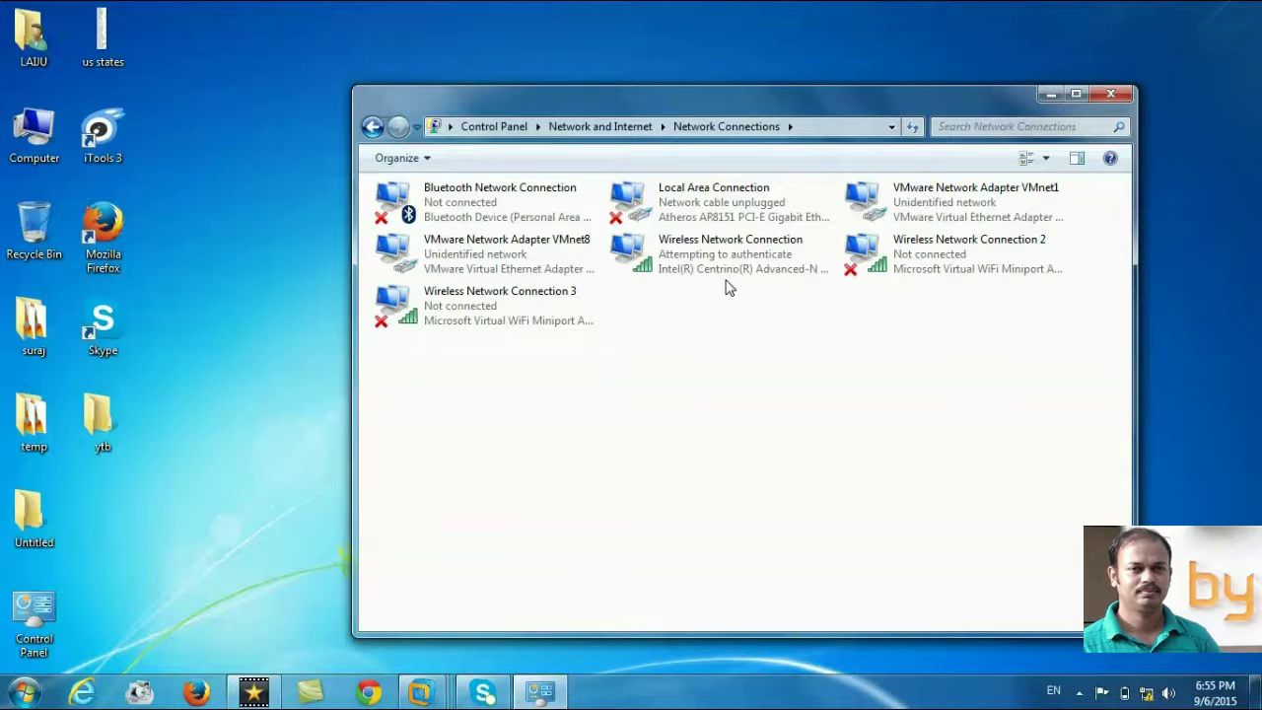
click(668, 203)
right_click(668, 201)
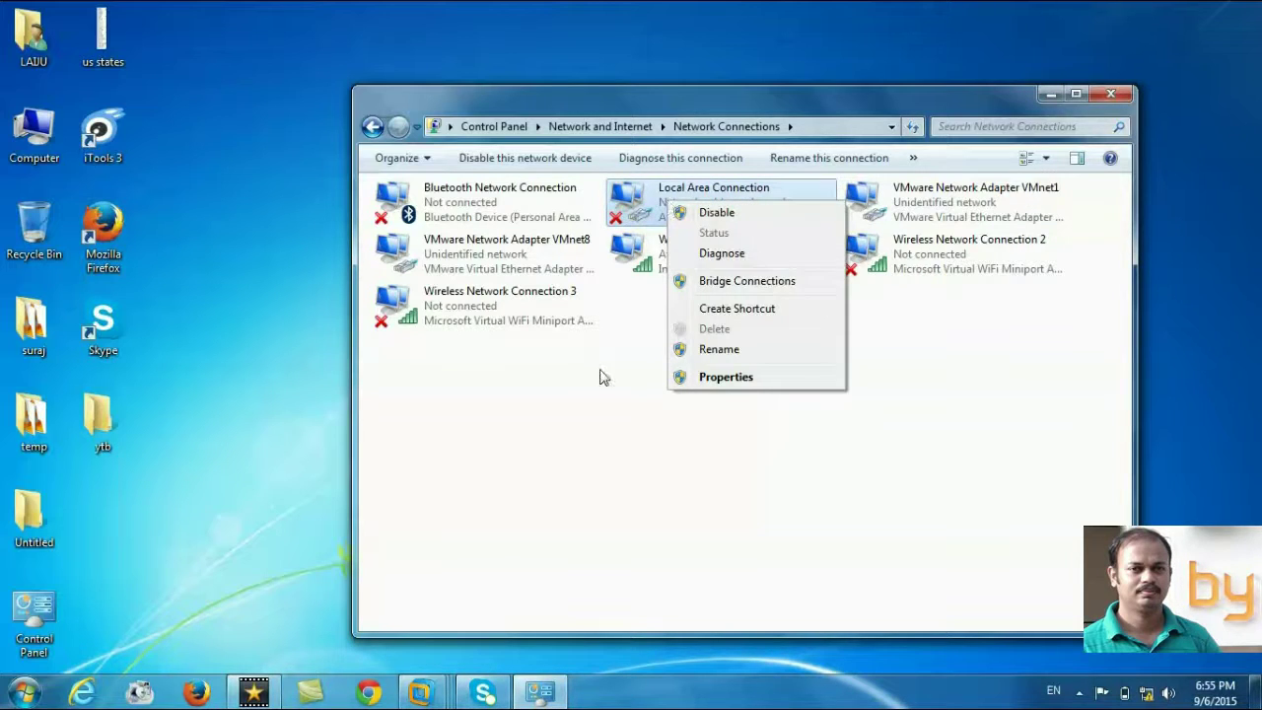
click(583, 452)
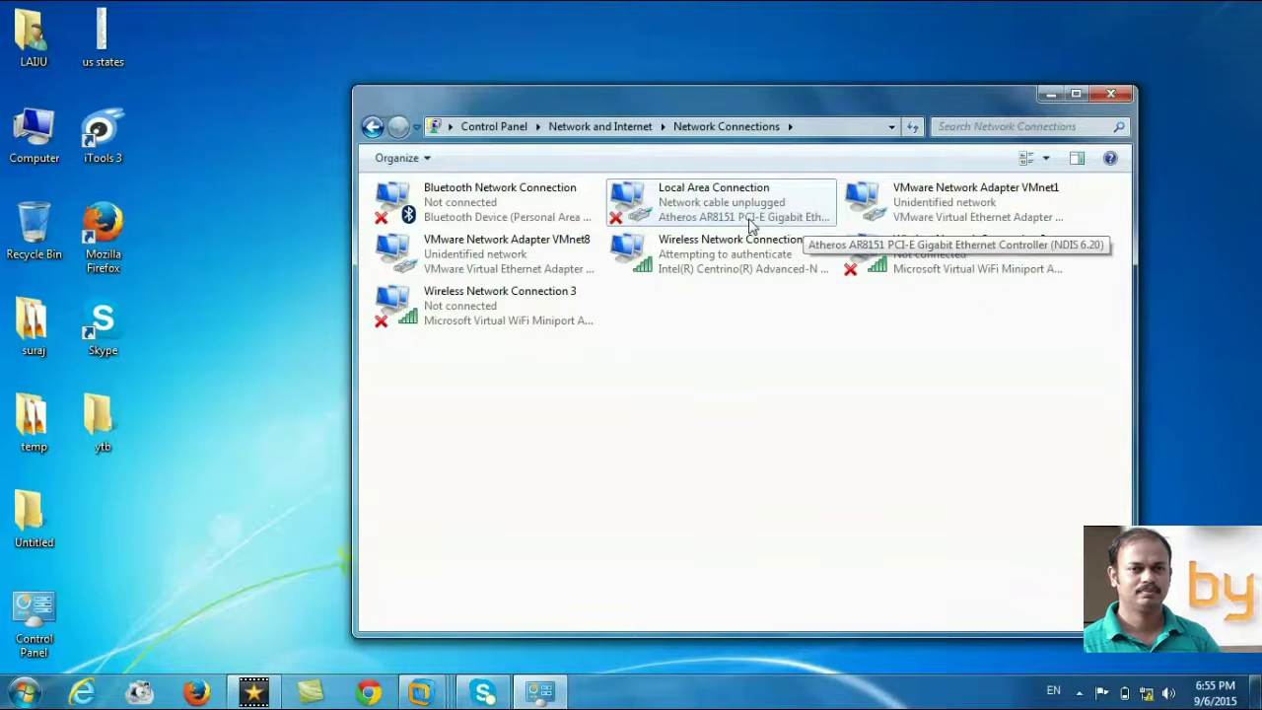
right_click(686, 205)
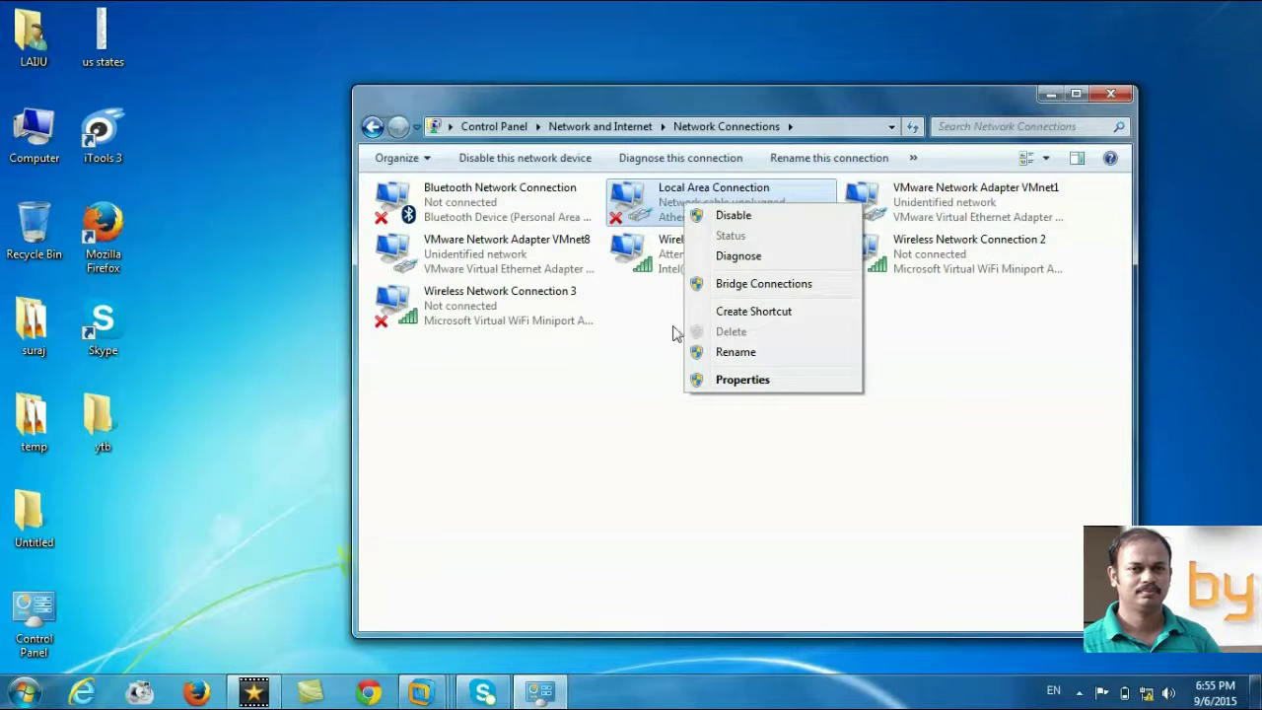
click(742, 382)
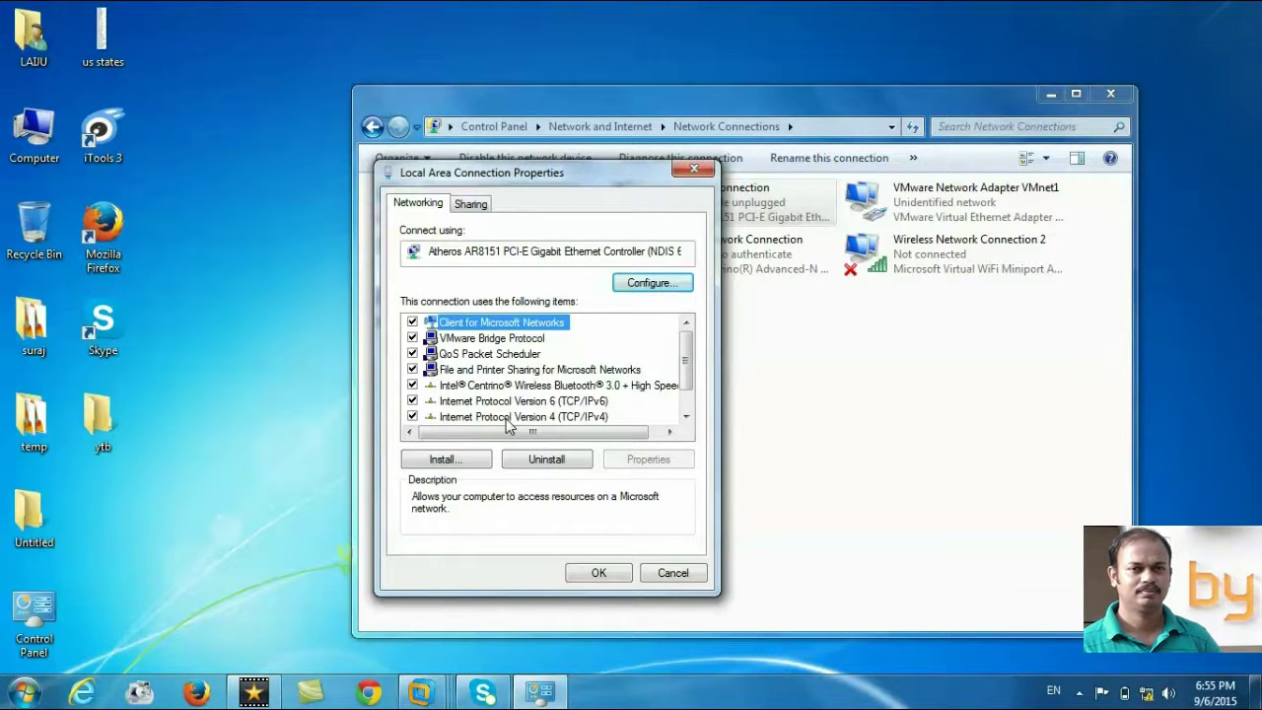
click(508, 417)
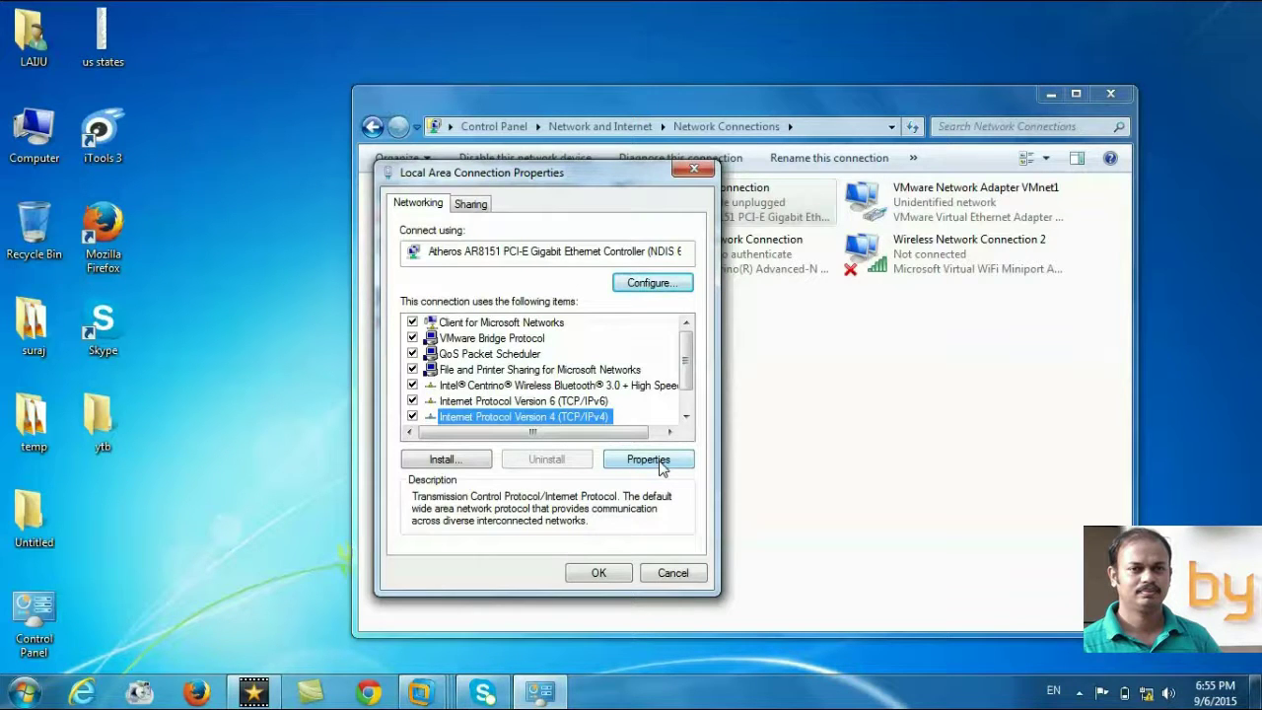
click(659, 464)
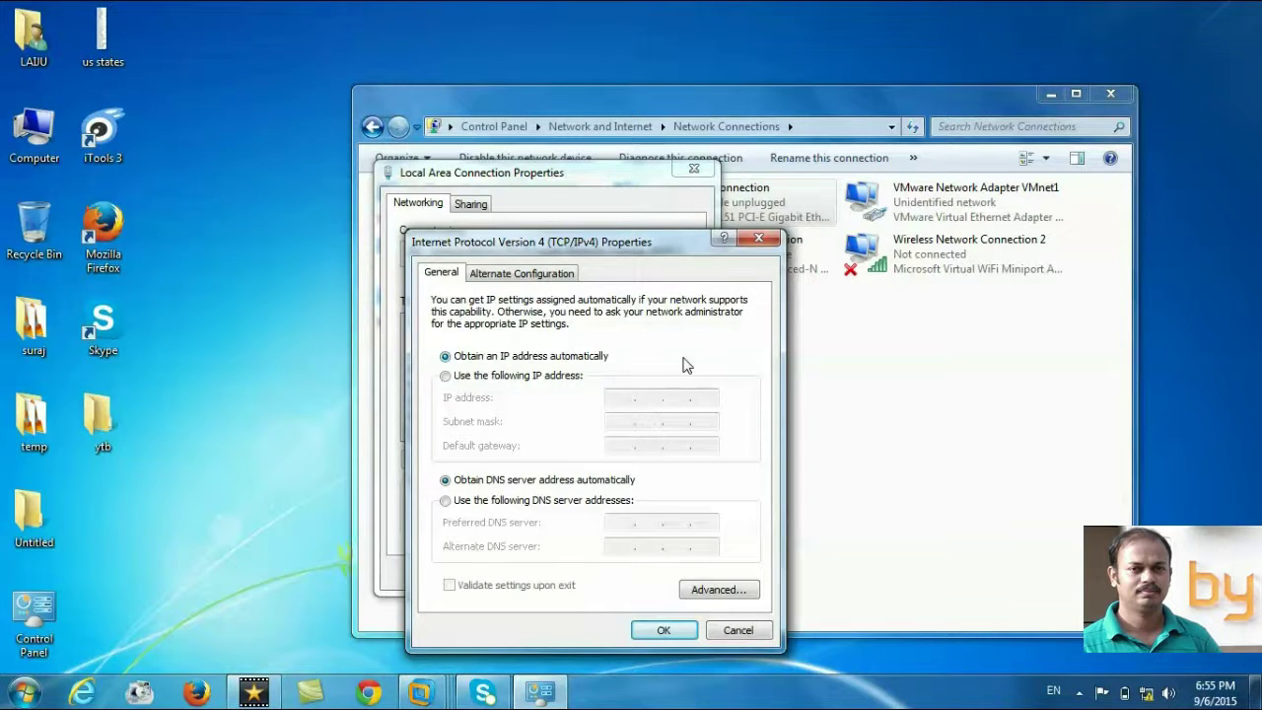
Step: Set TCP/IPv4 to obtain the IP address and DNS server address automatically, and apply it to the Local Area Connection
click(447, 377)
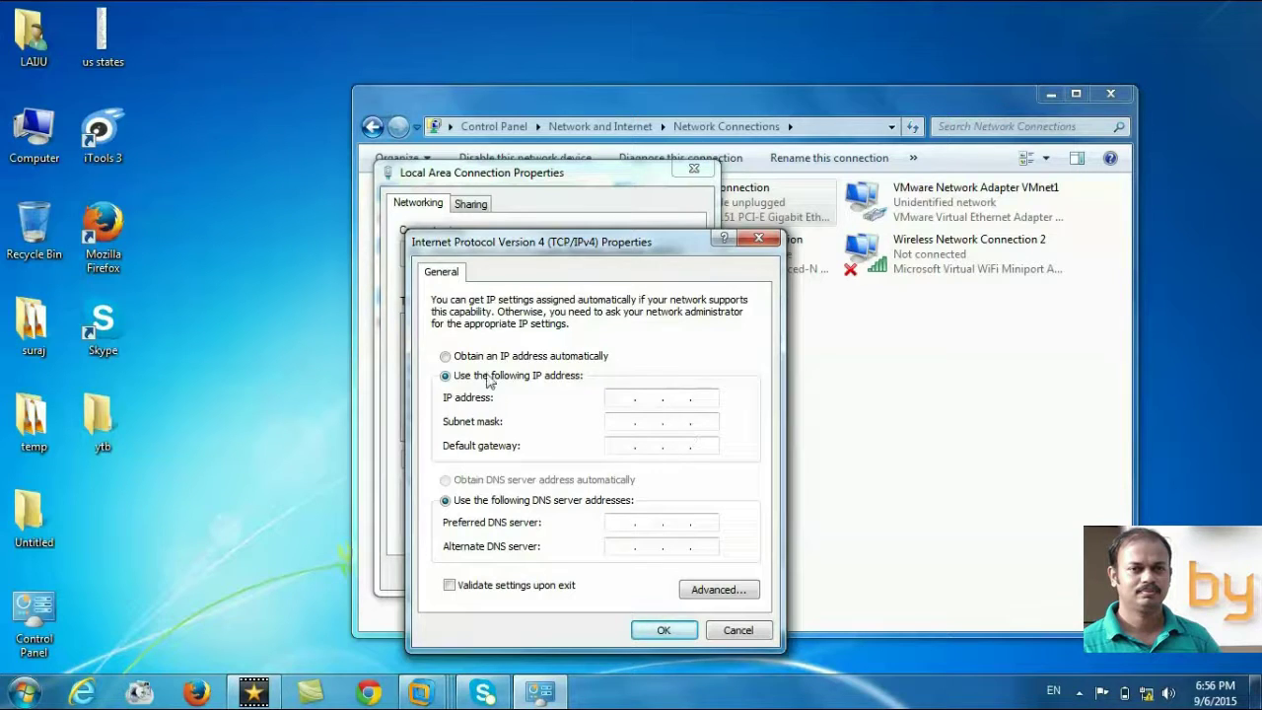
click(446, 358)
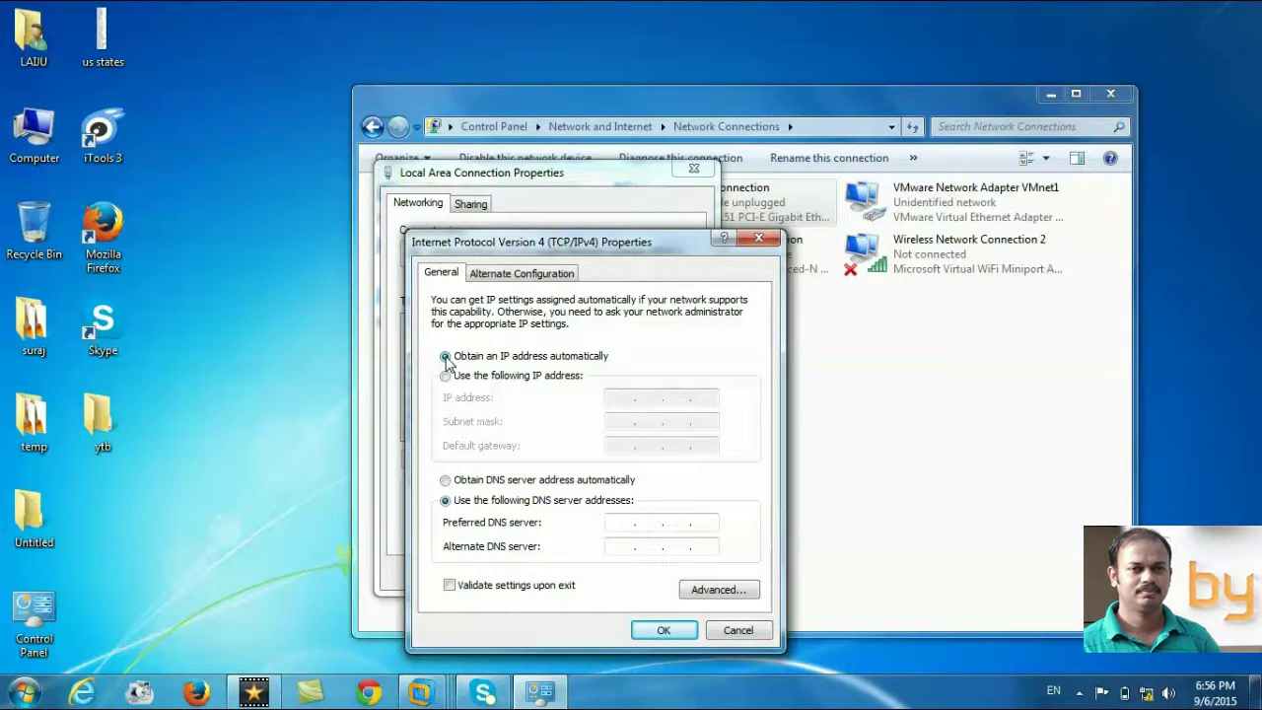
click(446, 480)
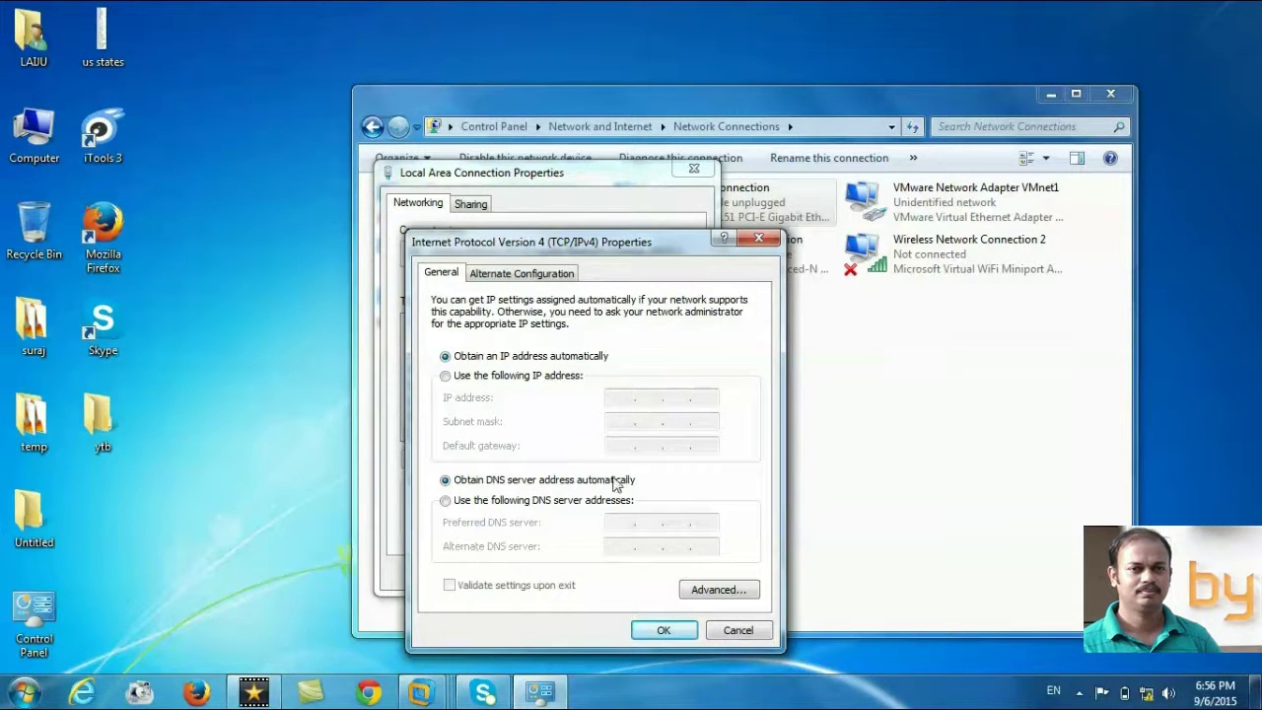
click(664, 631)
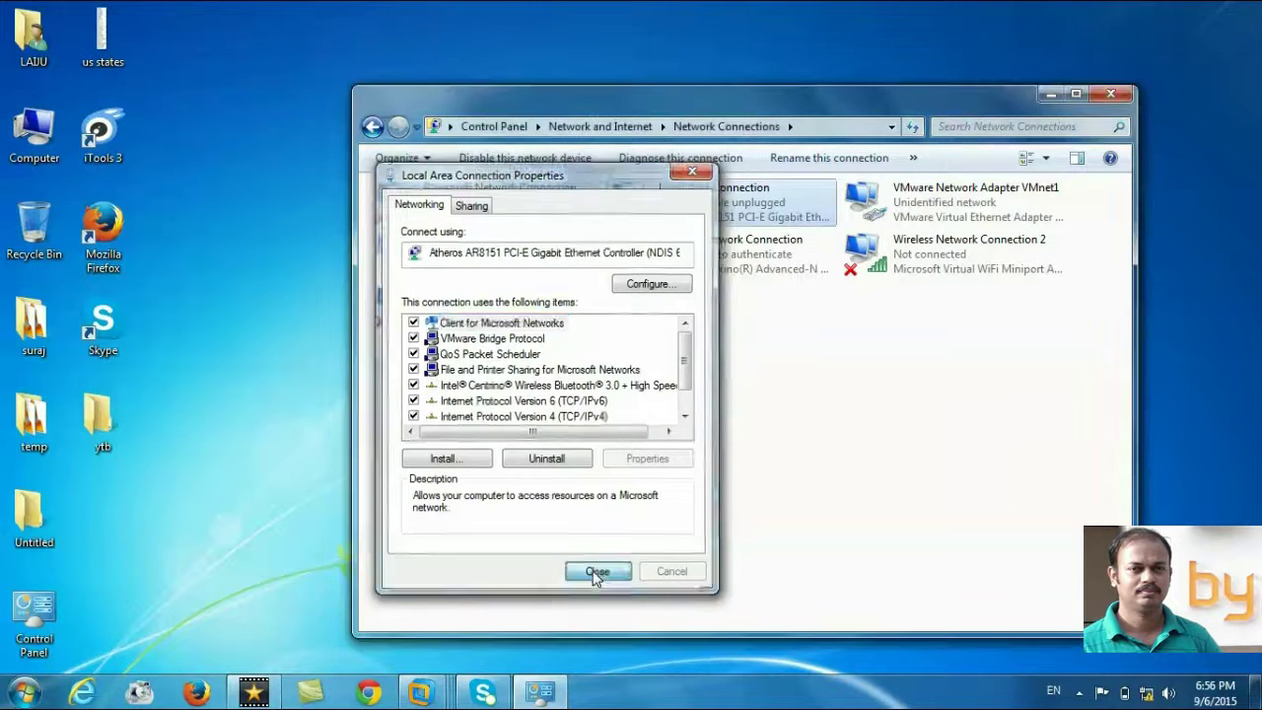
click(597, 572)
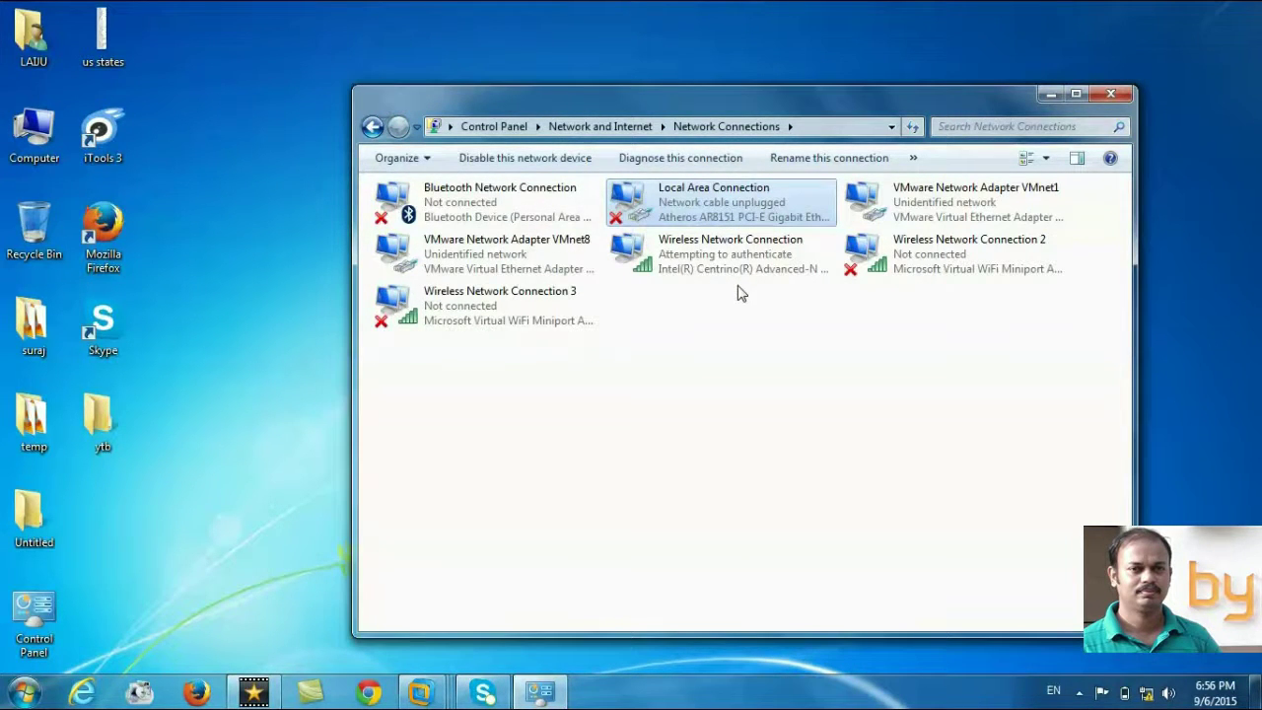
Step: Recheck the IP address and DNS options in the Local Area Connection's TCP/IPv4 properties twice, closing the dialogs each time
right_click(660, 200)
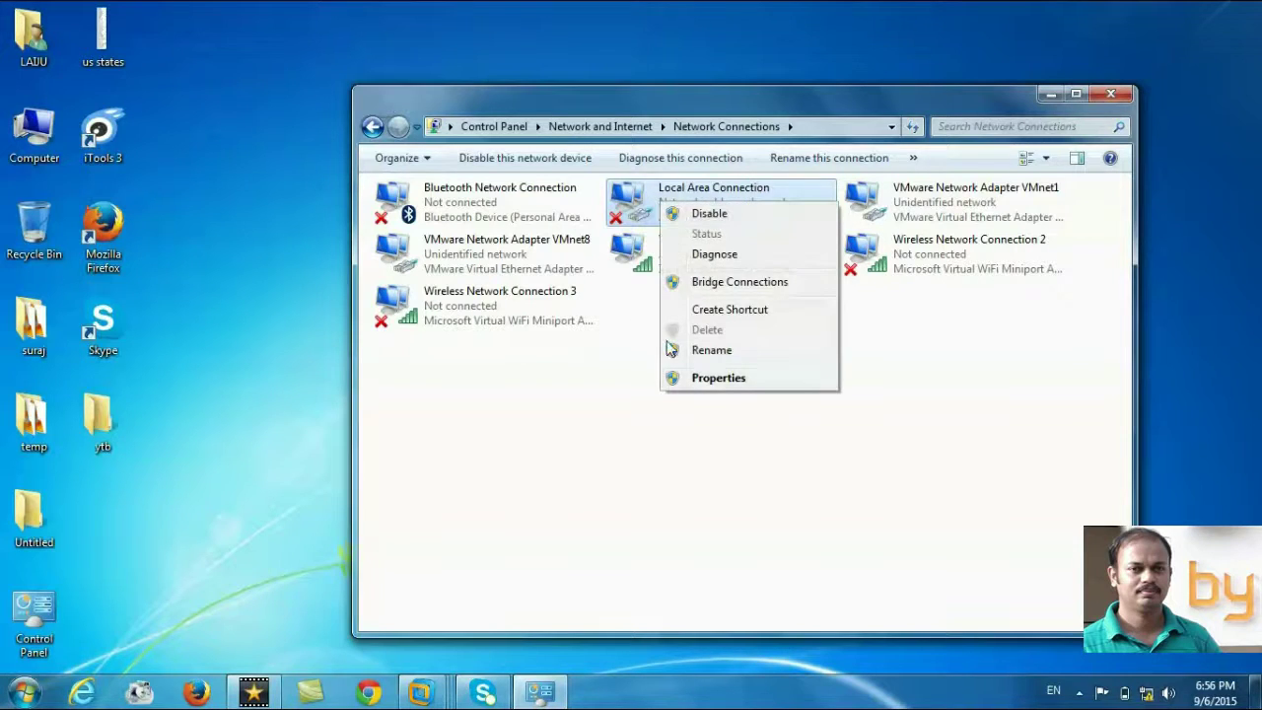
click(724, 383)
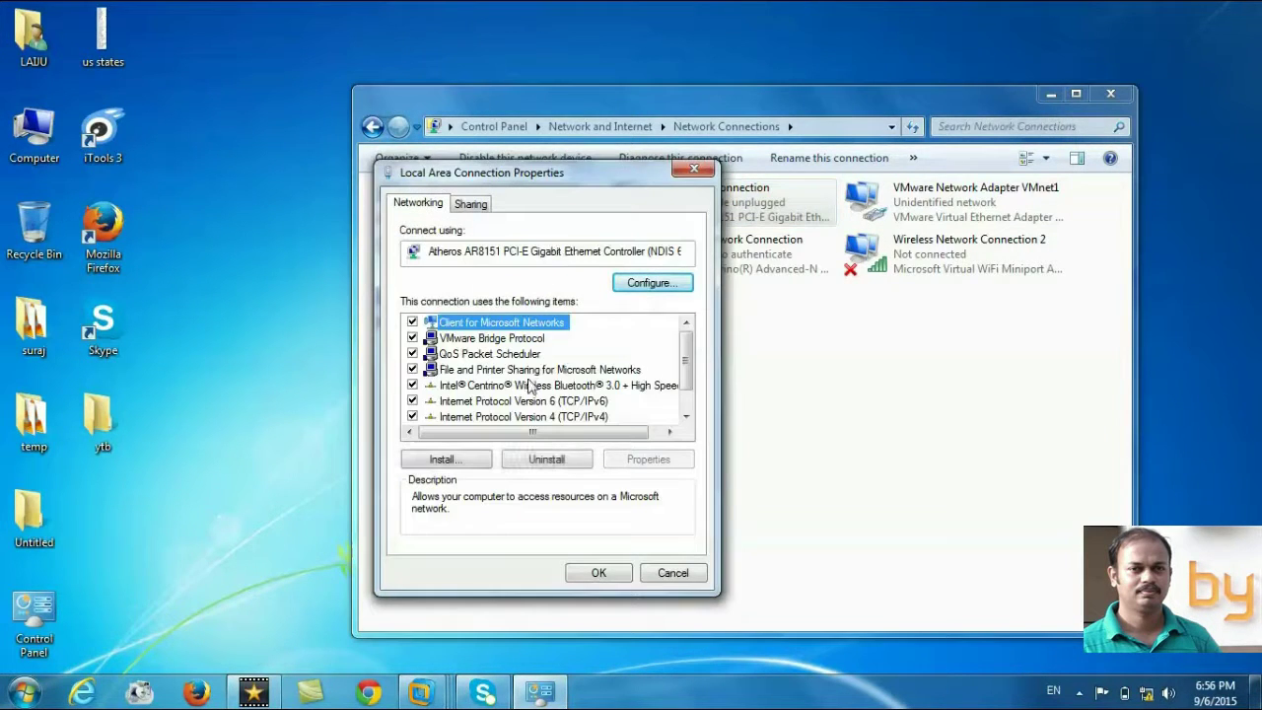
click(557, 418)
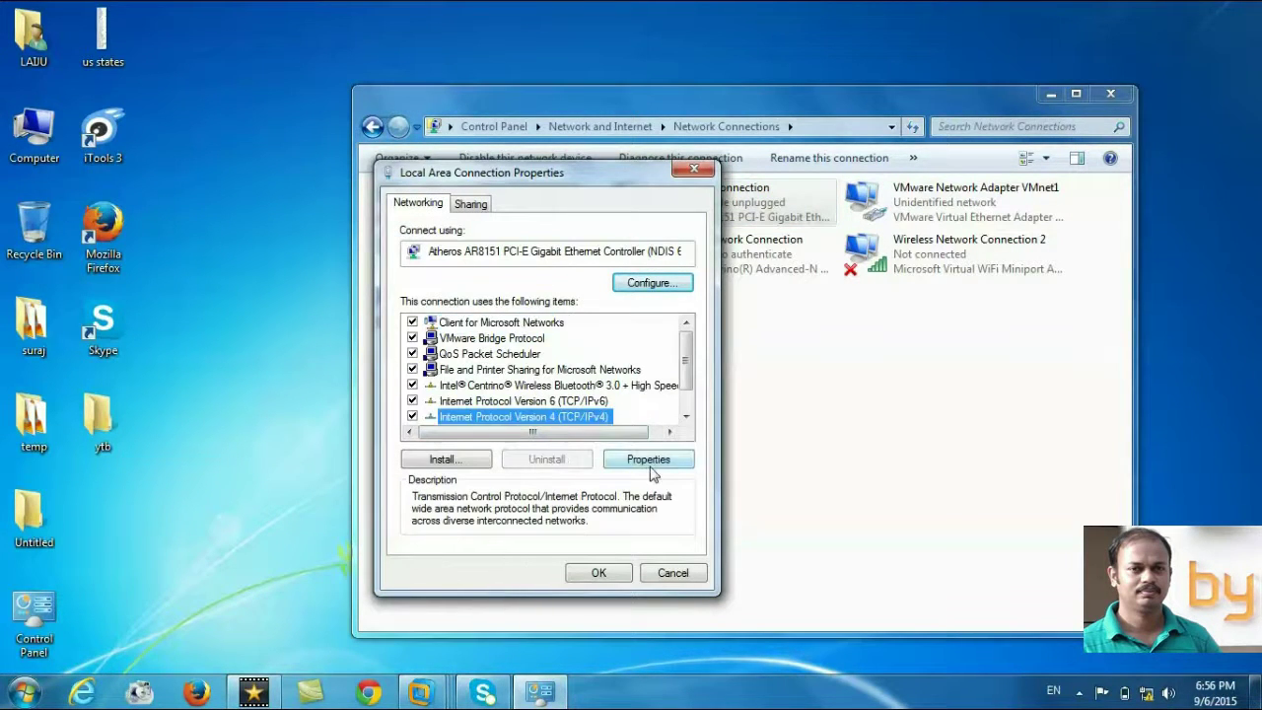
click(649, 462)
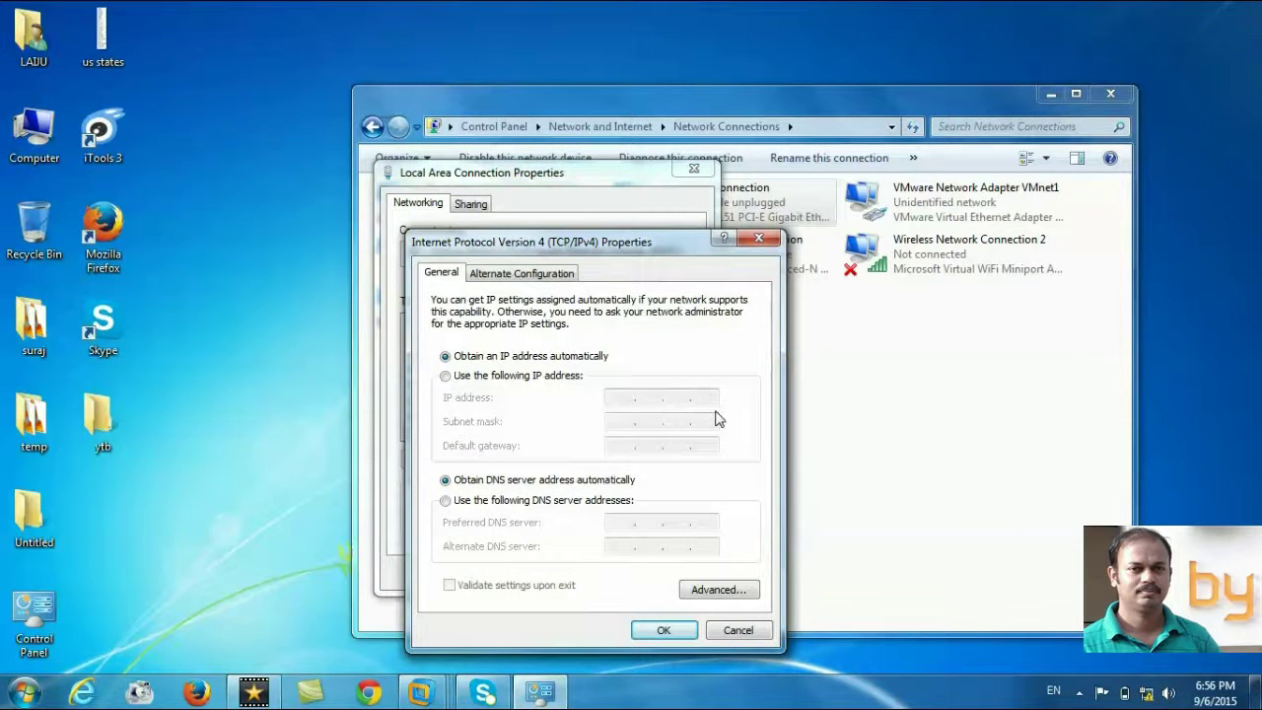
click(760, 241)
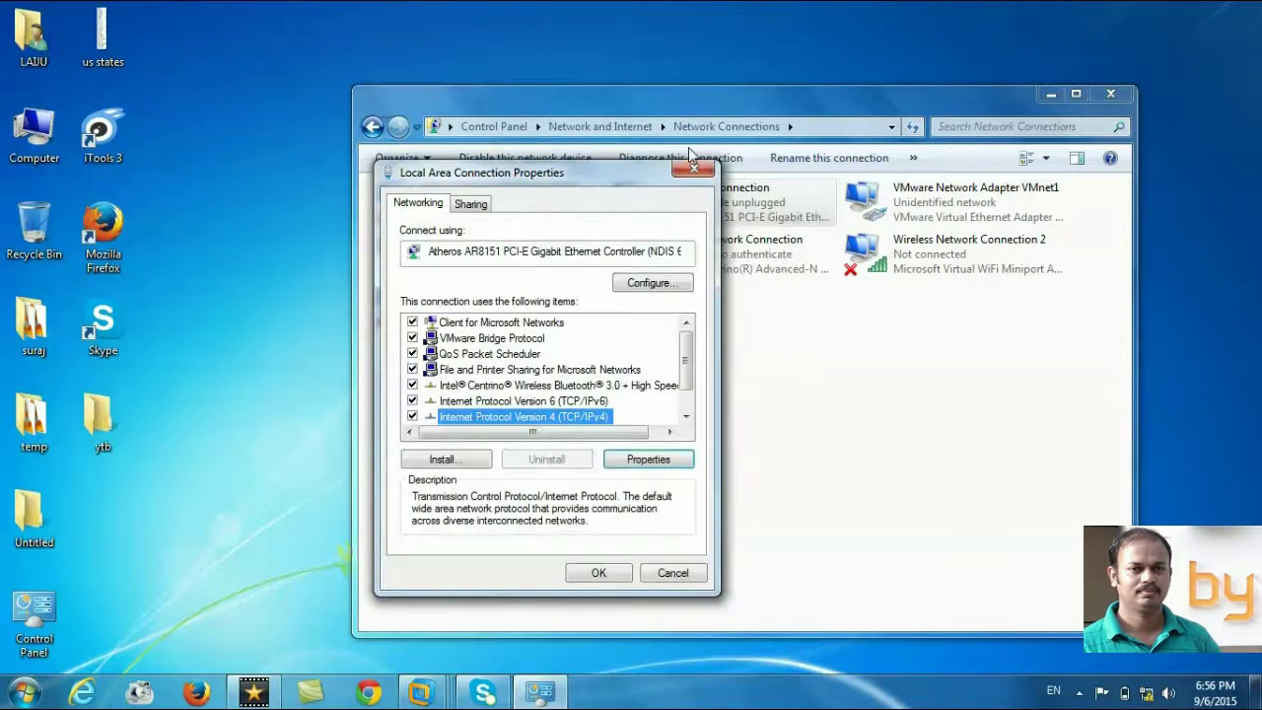
click(694, 170)
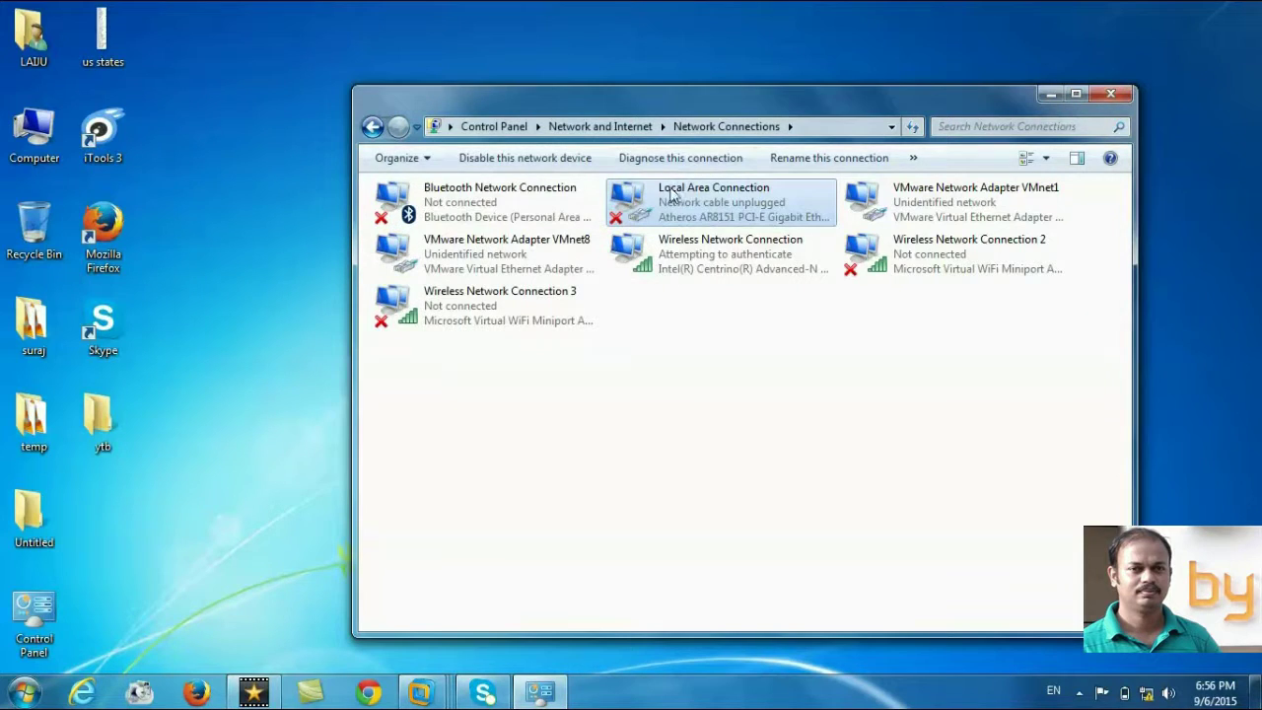
right_click(666, 195)
click(726, 374)
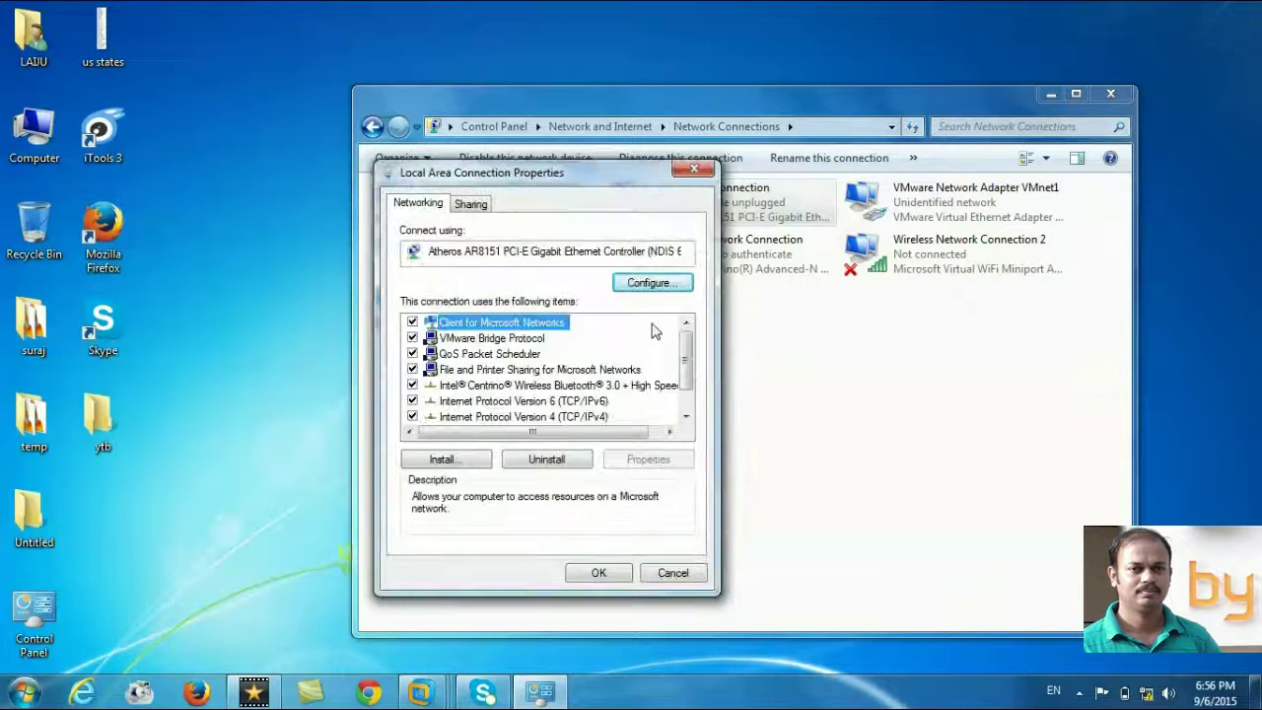
click(589, 416)
click(637, 460)
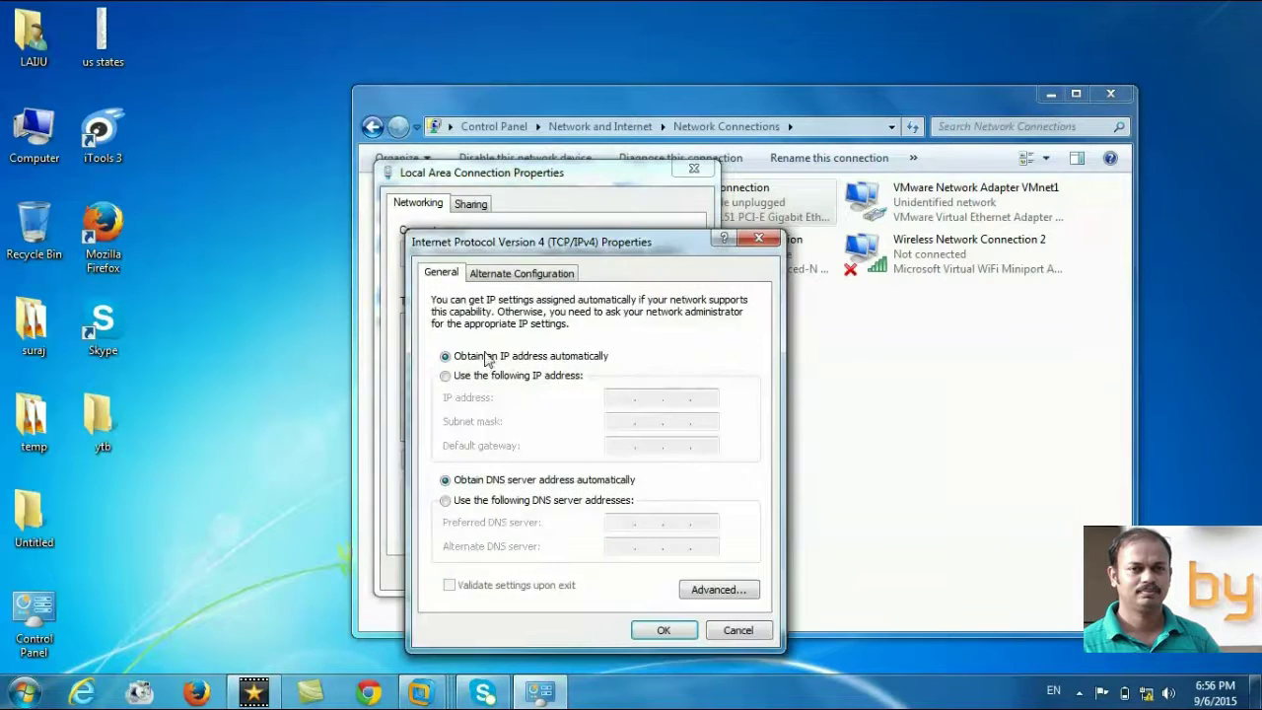
click(759, 241)
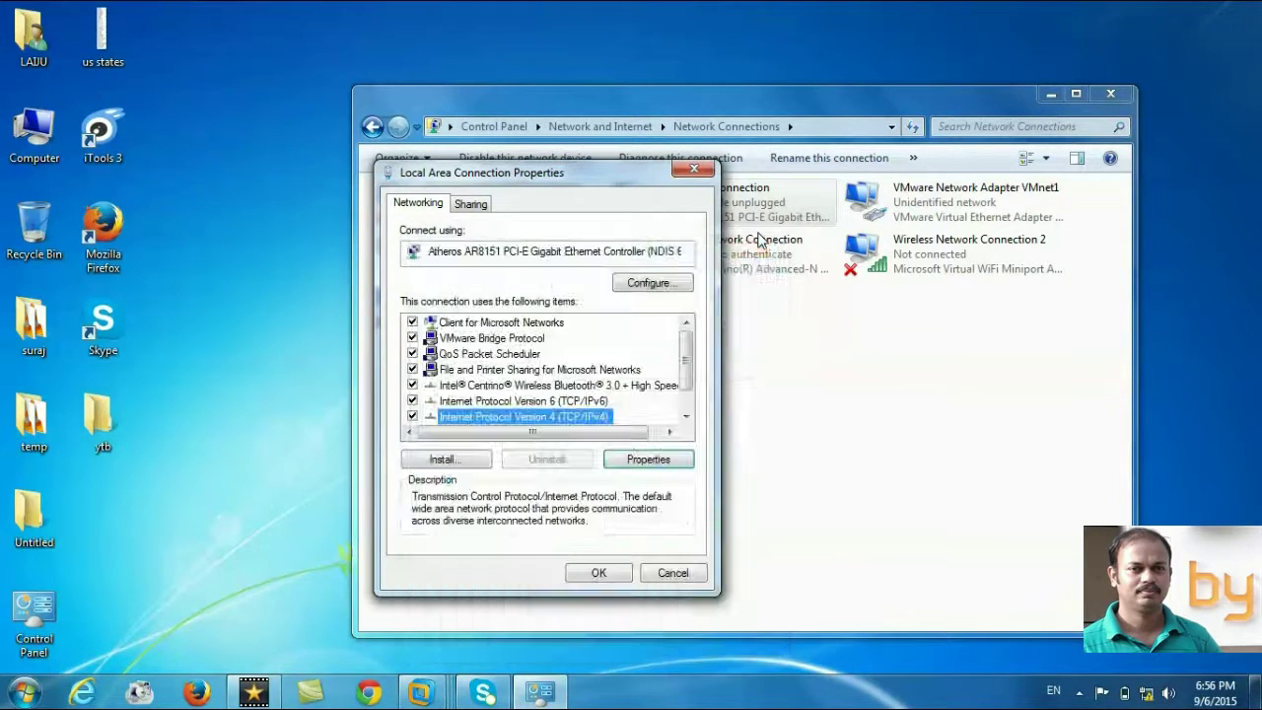
click(695, 170)
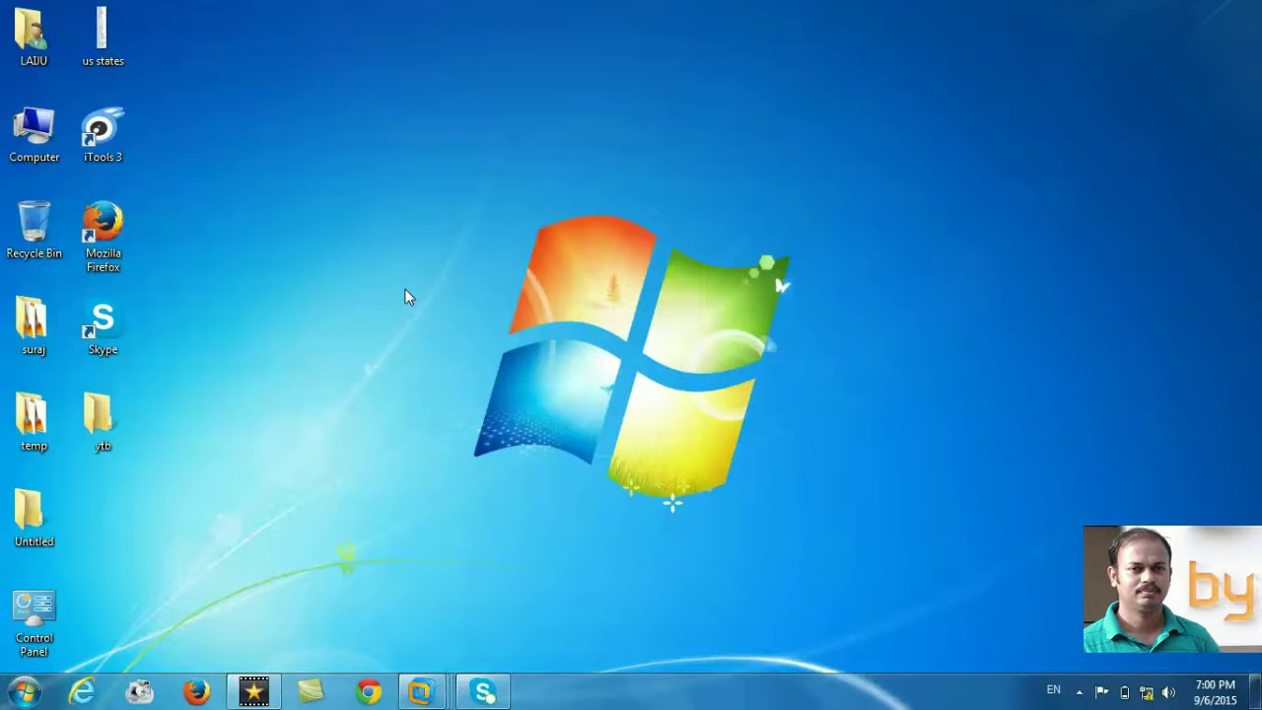
Step: Review the installed programs in the Control Panel's Programs and Features list, close it, and check the hidden notification area icons
double_click(44, 613)
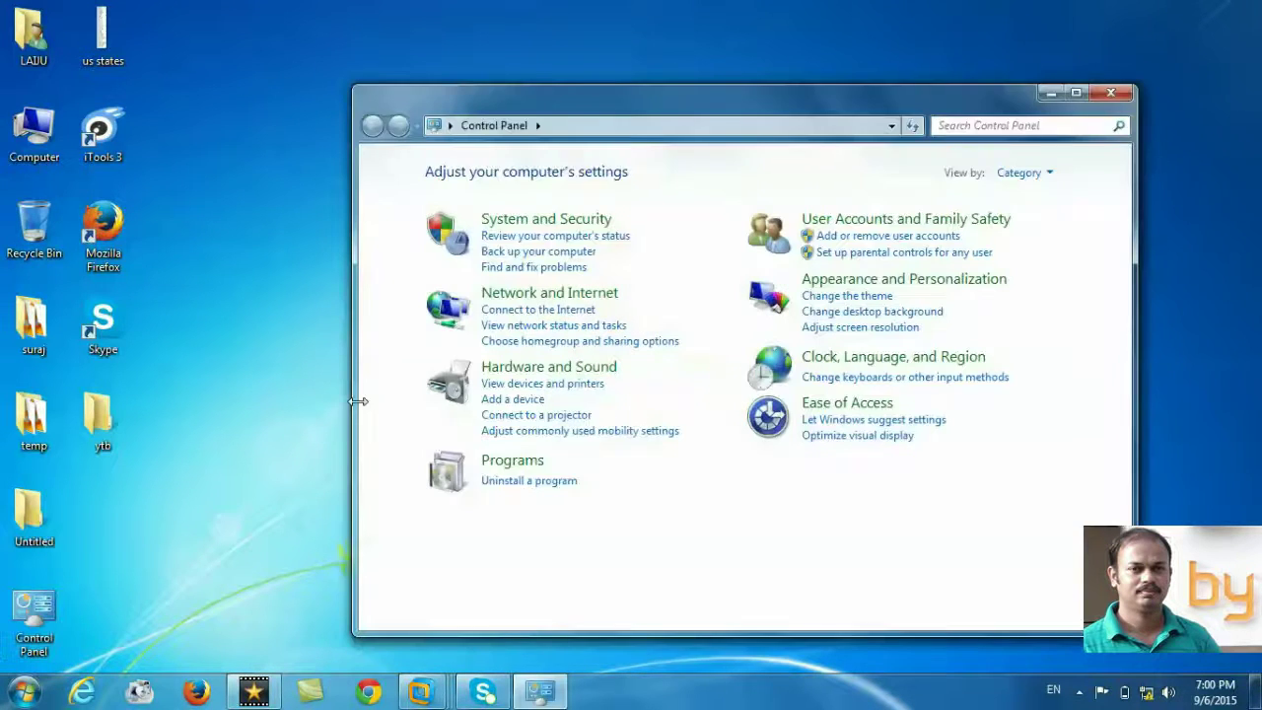
click(537, 482)
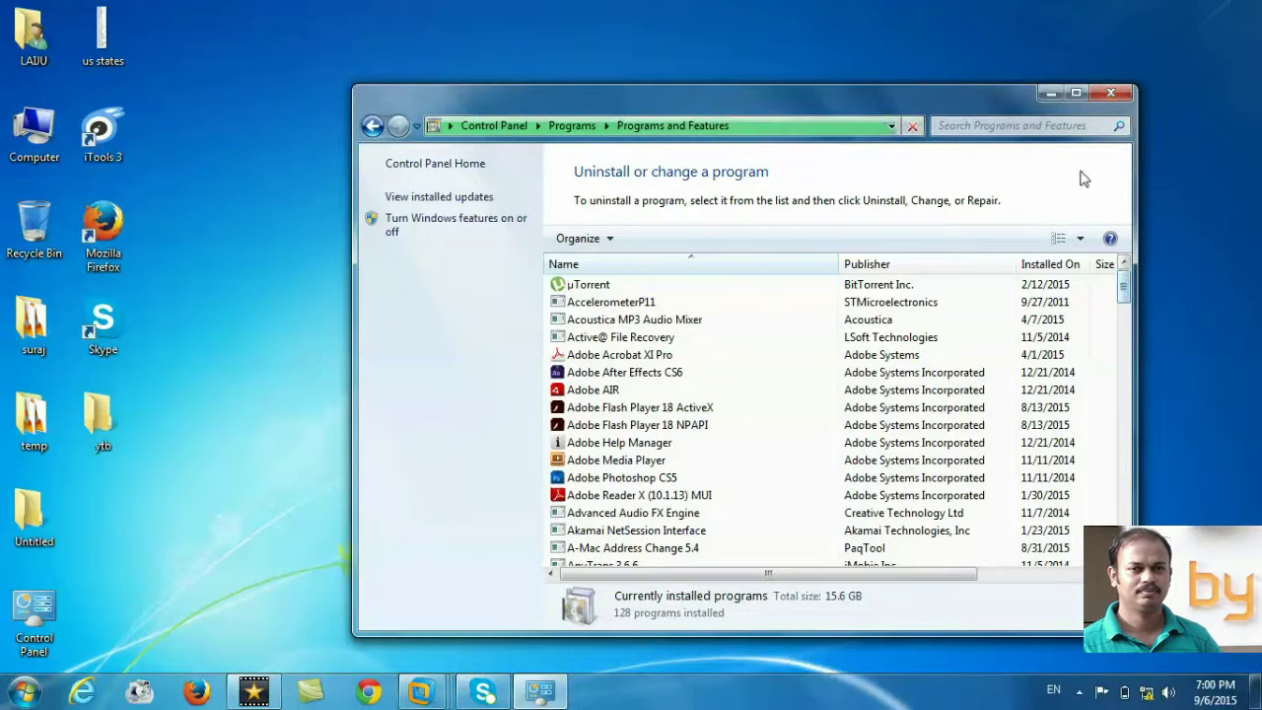
click(1076, 93)
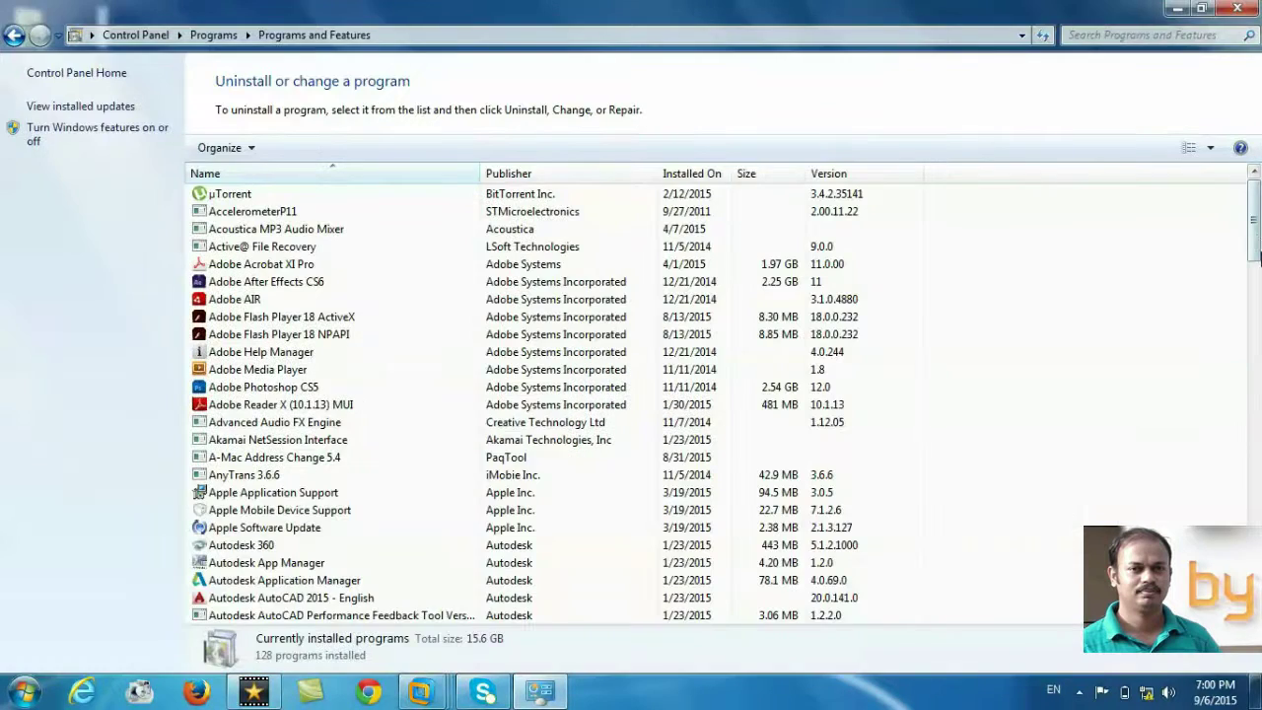
drag(1254, 225, 1255, 196)
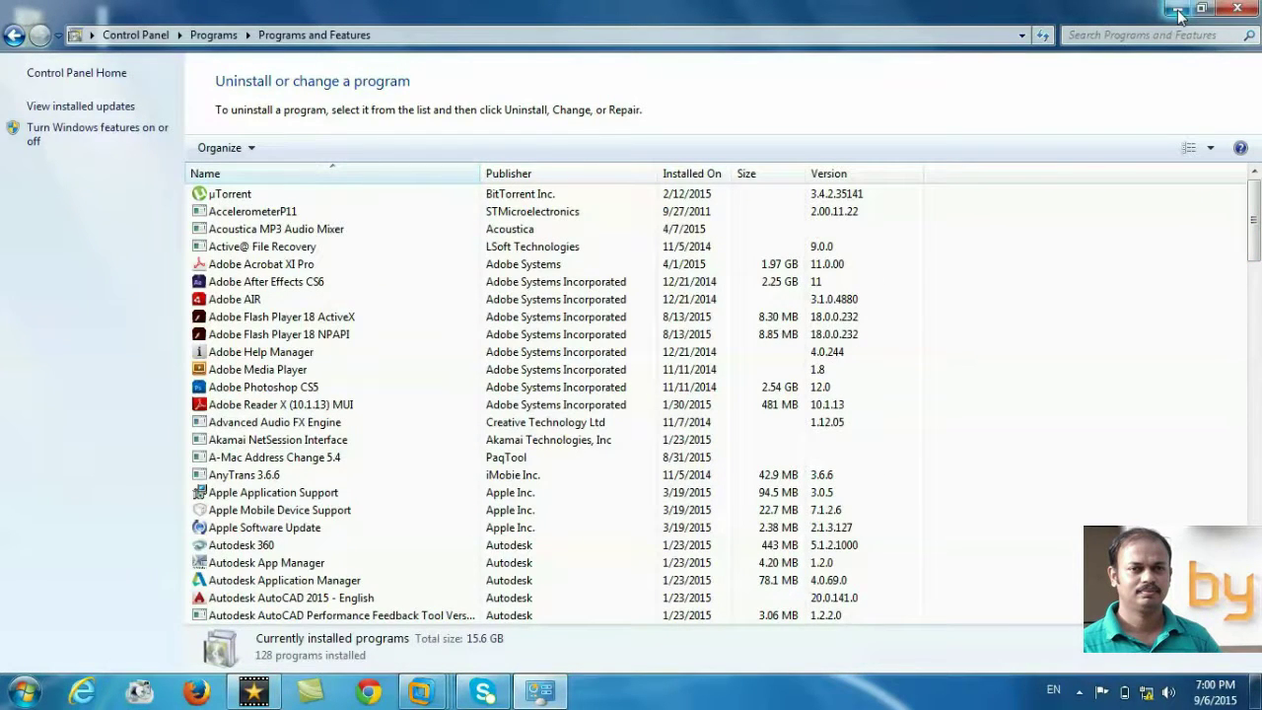
click(1241, 12)
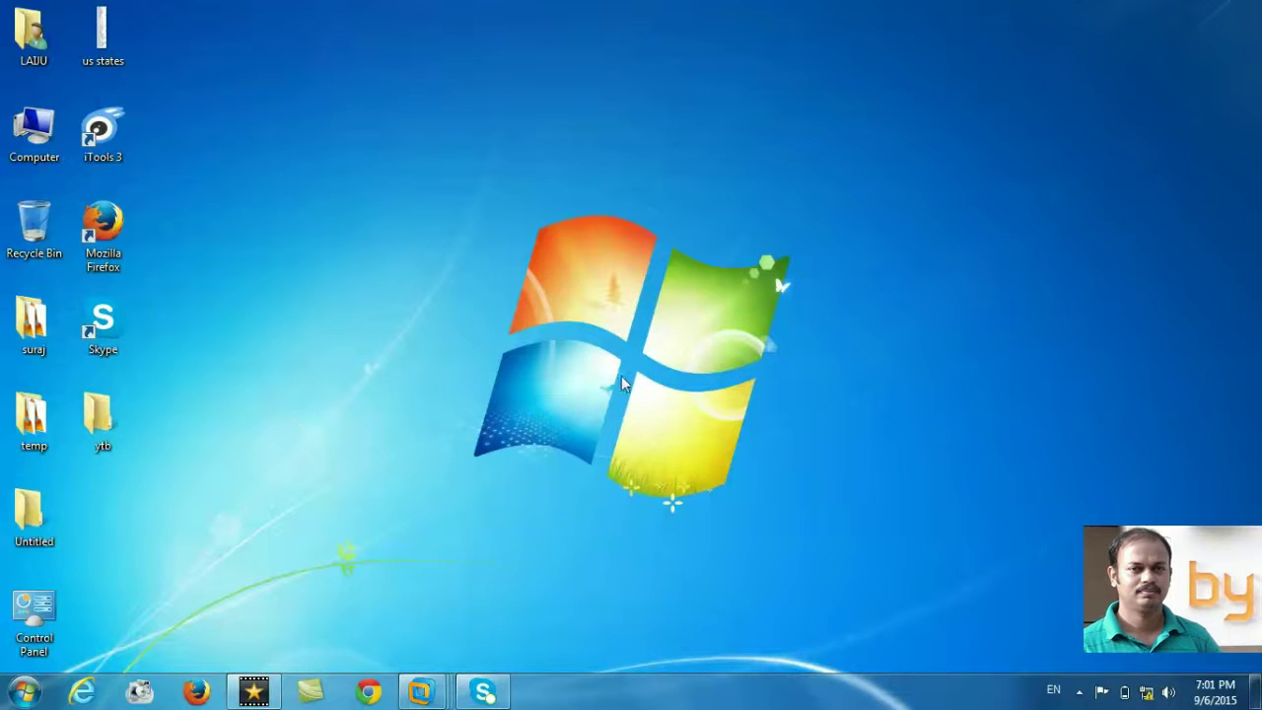
click(1080, 692)
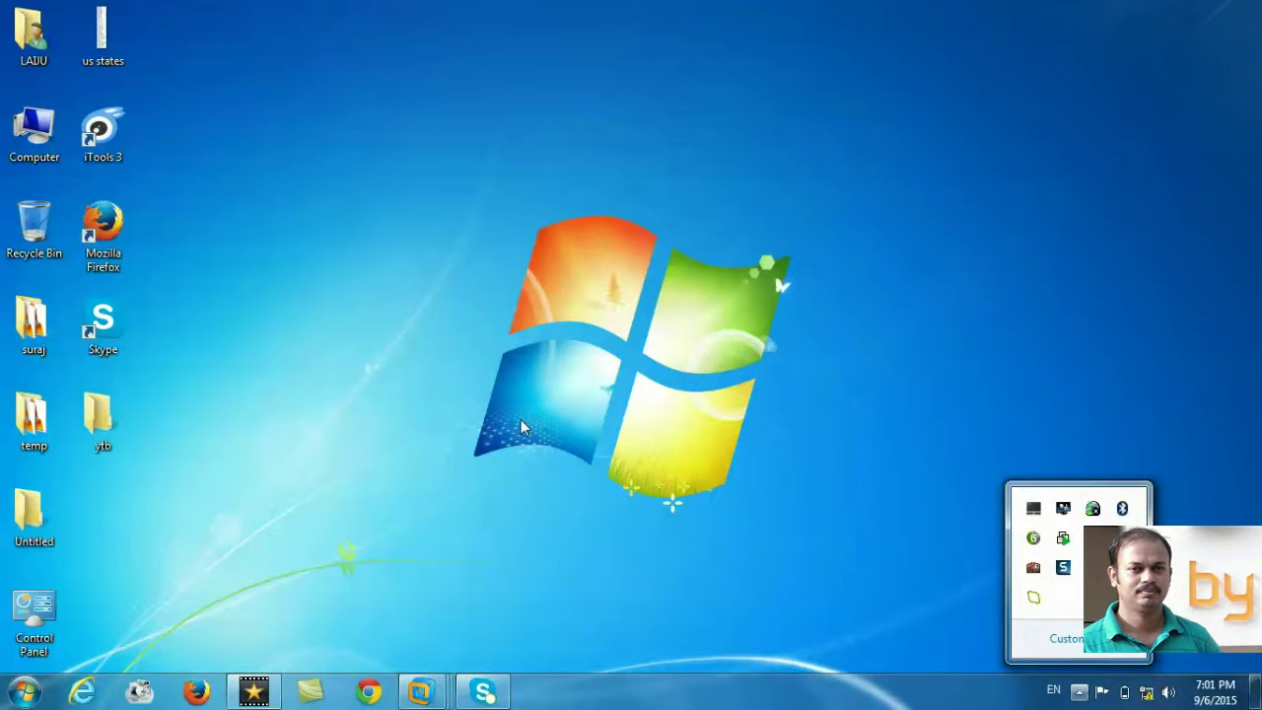
click(318, 165)
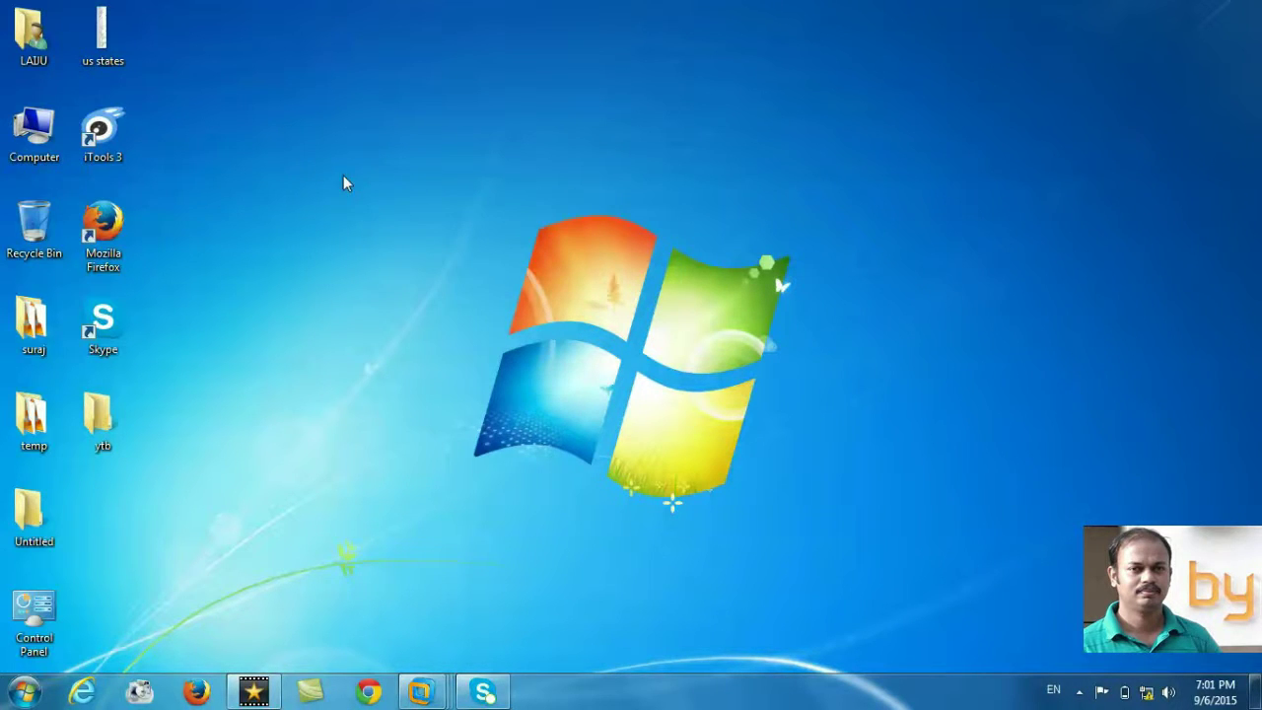
Step: Review the items used by the Local Area Connection in its properties, reached from Network and Sharing Center's adapter settings, and accept the dialog
right_click(1147, 695)
click(1132, 682)
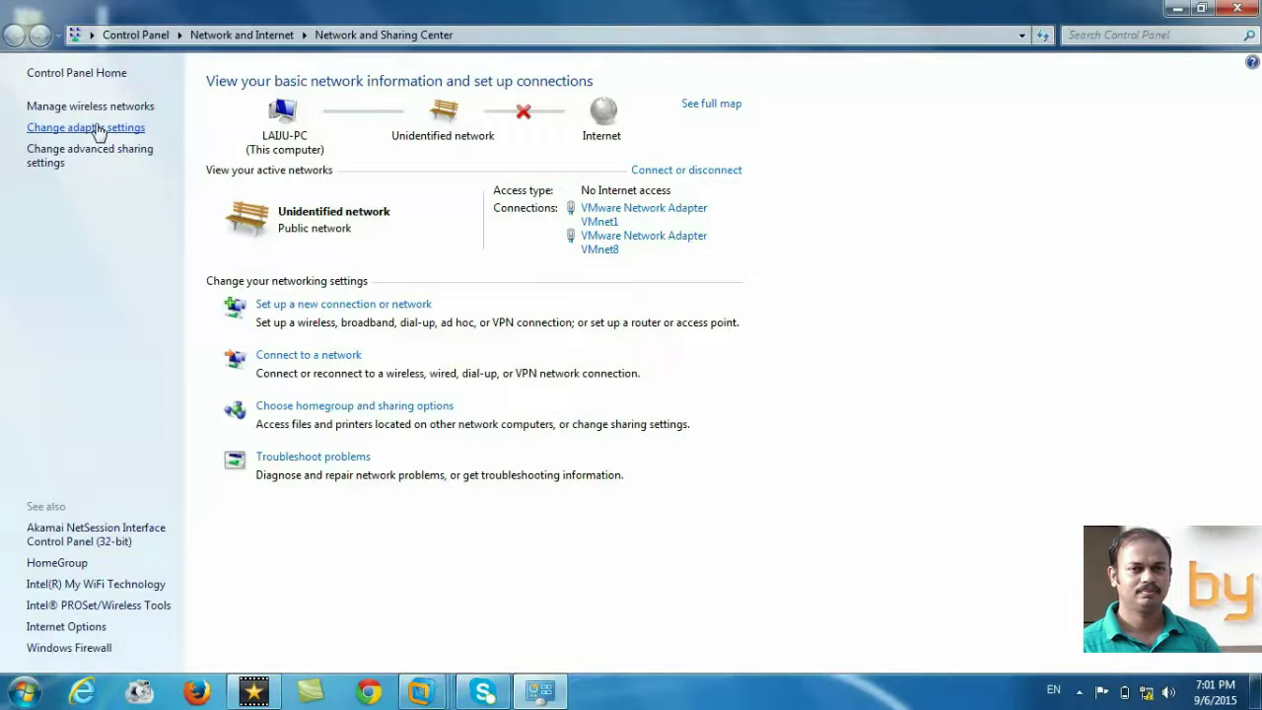
click(97, 128)
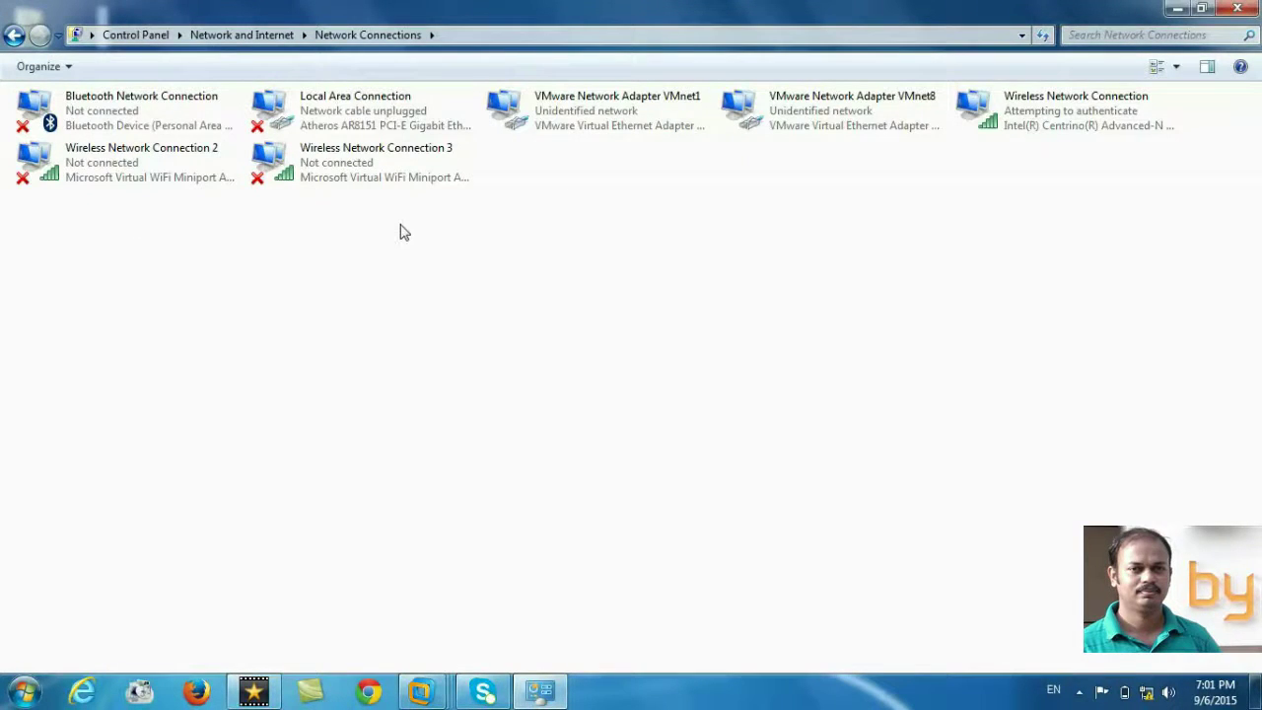
right_click(325, 117)
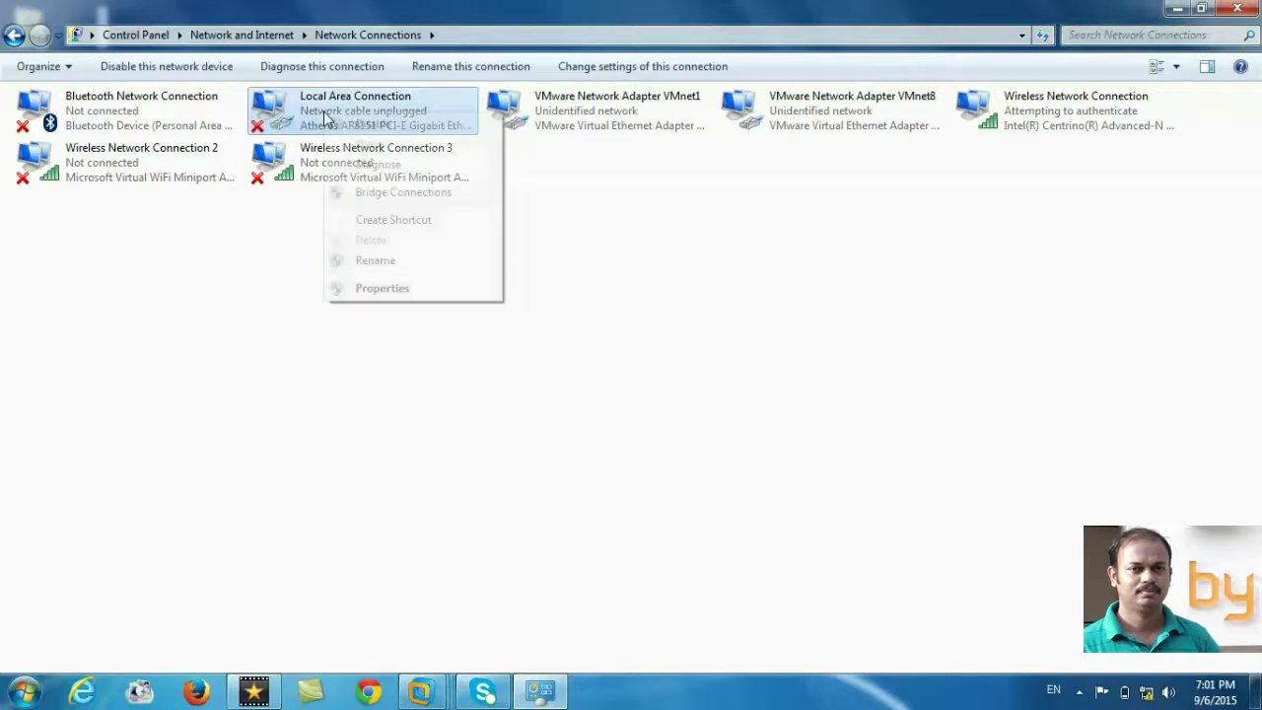
click(383, 289)
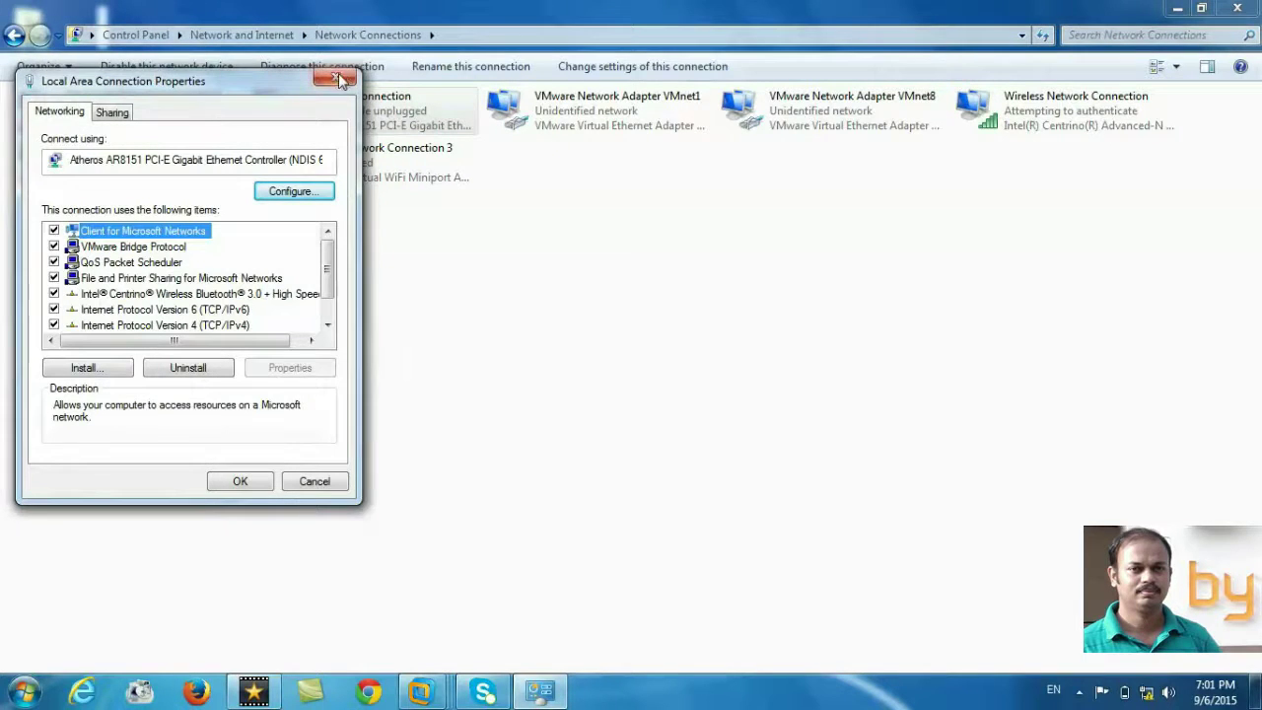
click(337, 77)
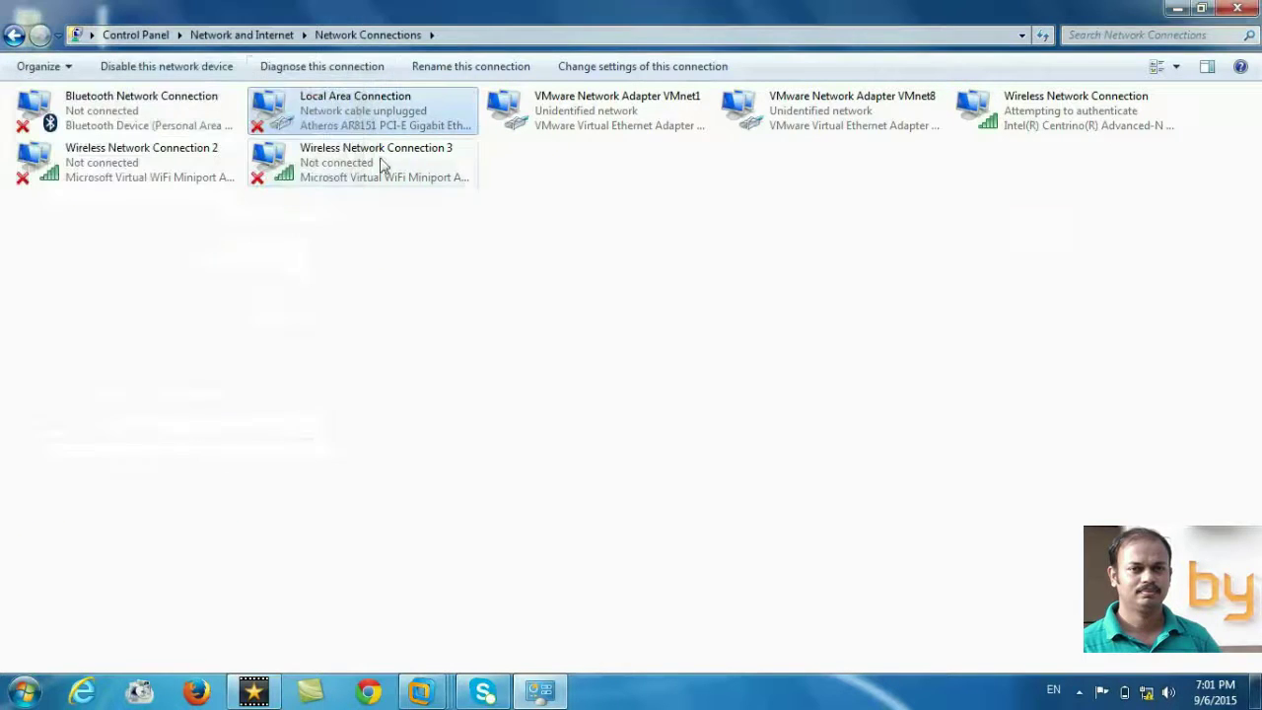
right_click(343, 117)
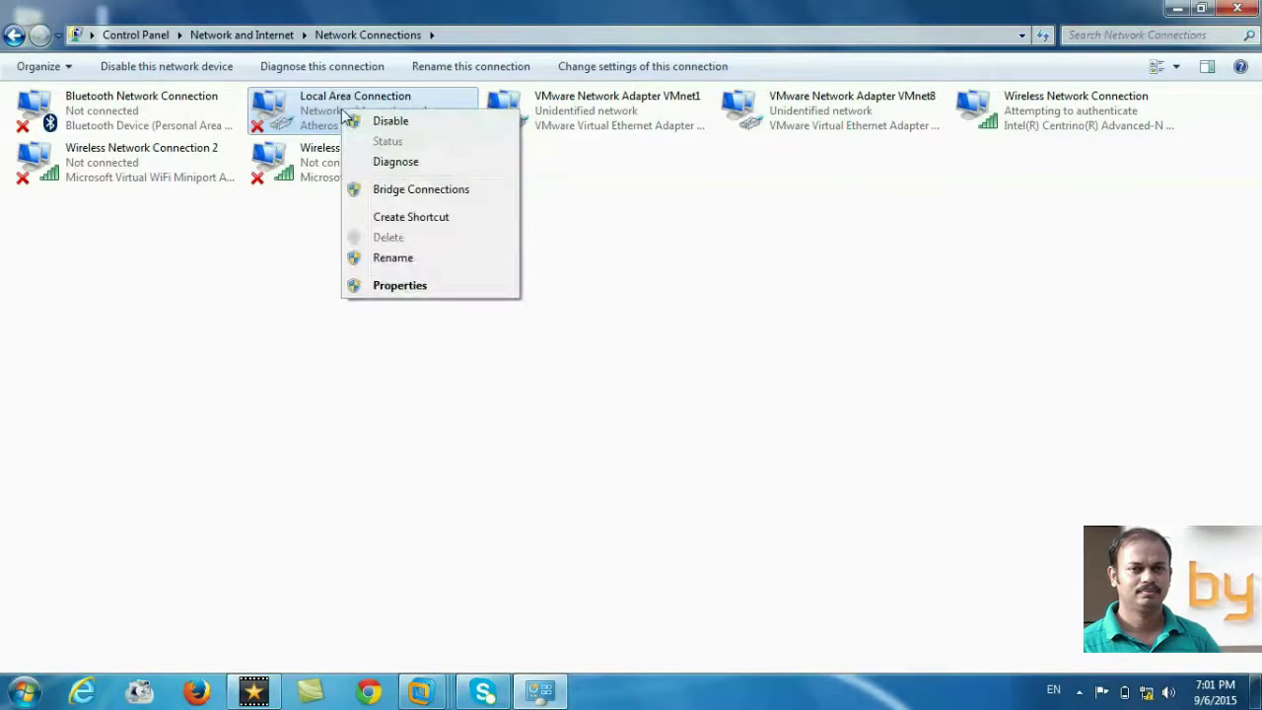
click(422, 293)
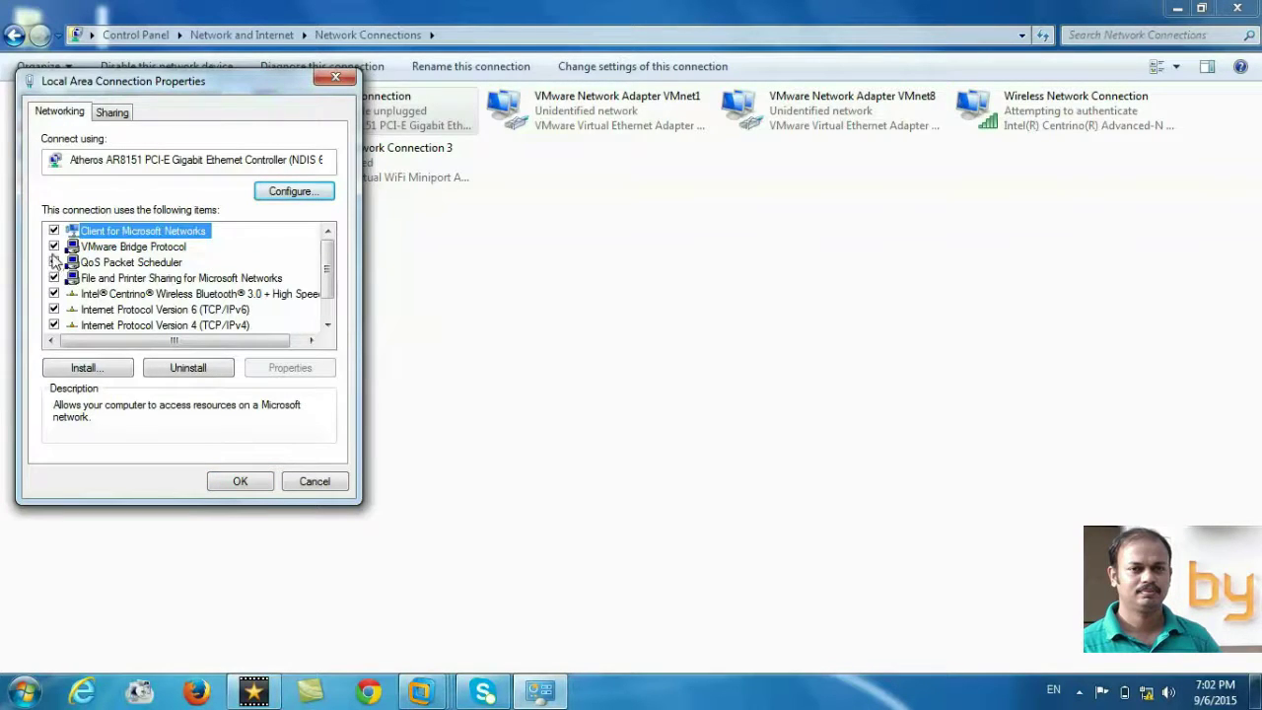
click(242, 484)
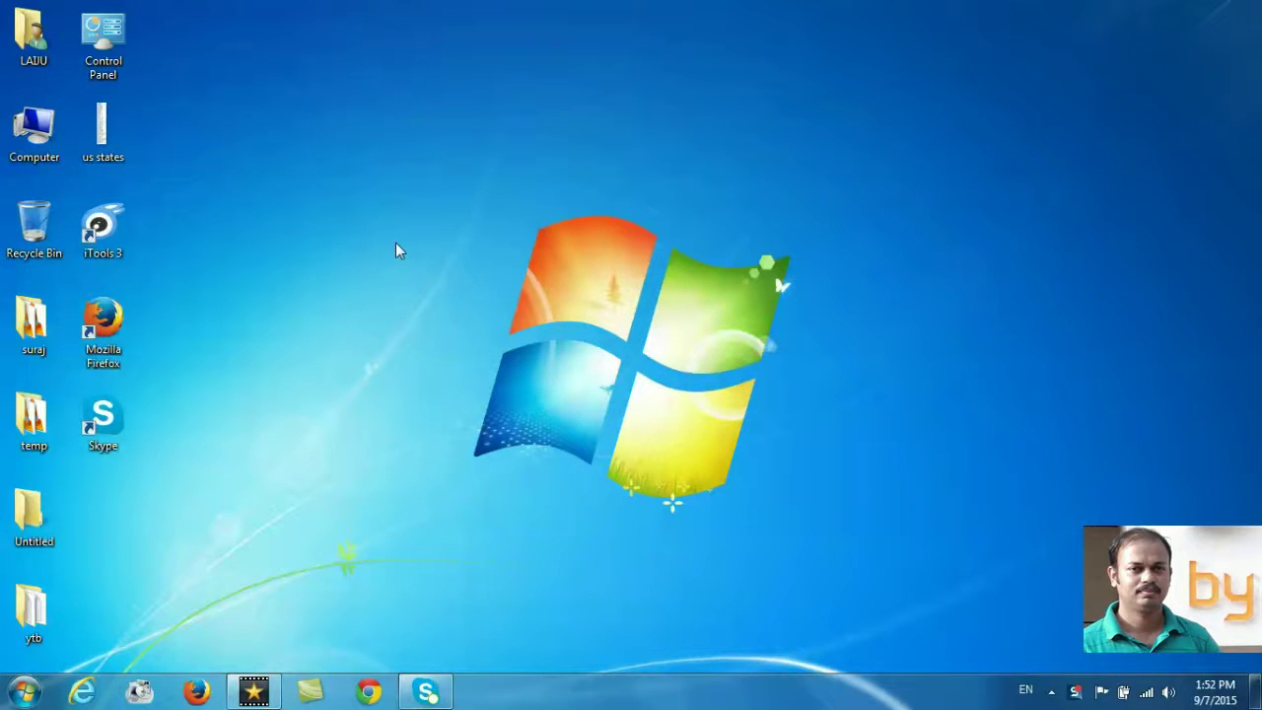
Step: Open the Local Area Network (LAN) settings of Internet Options from Control Panel's Network and Internet category
click(23, 692)
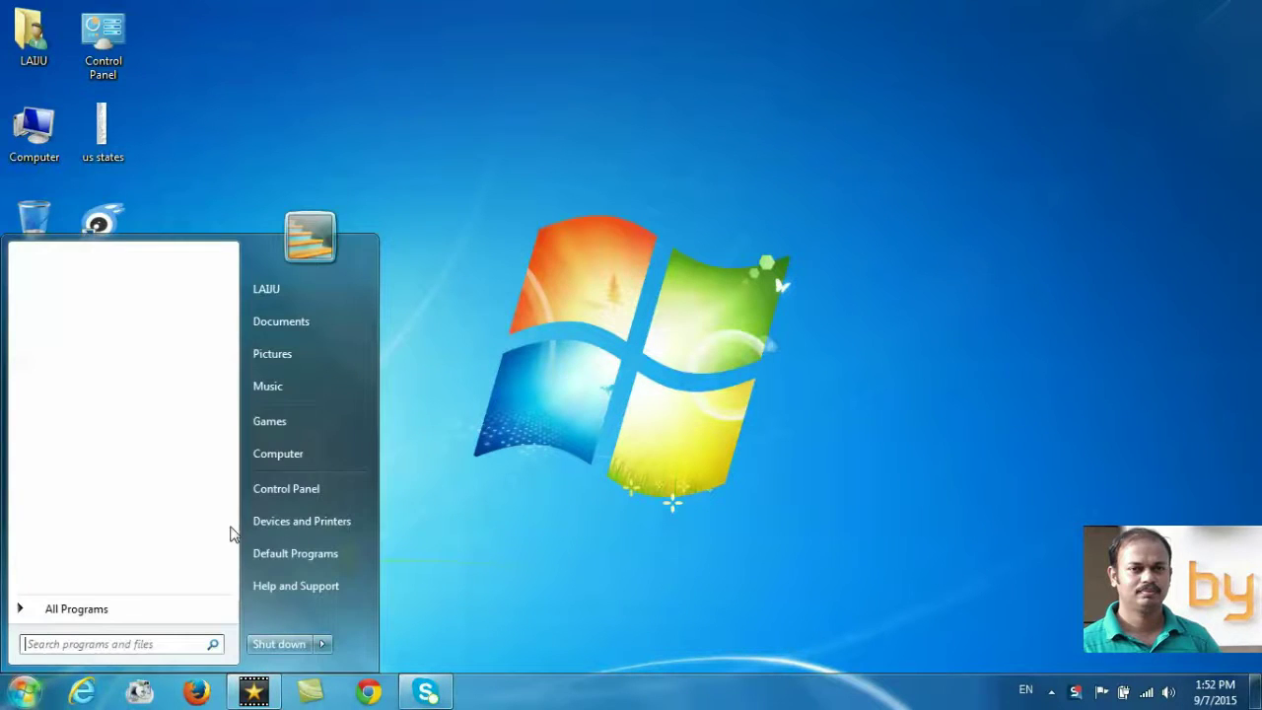
click(306, 490)
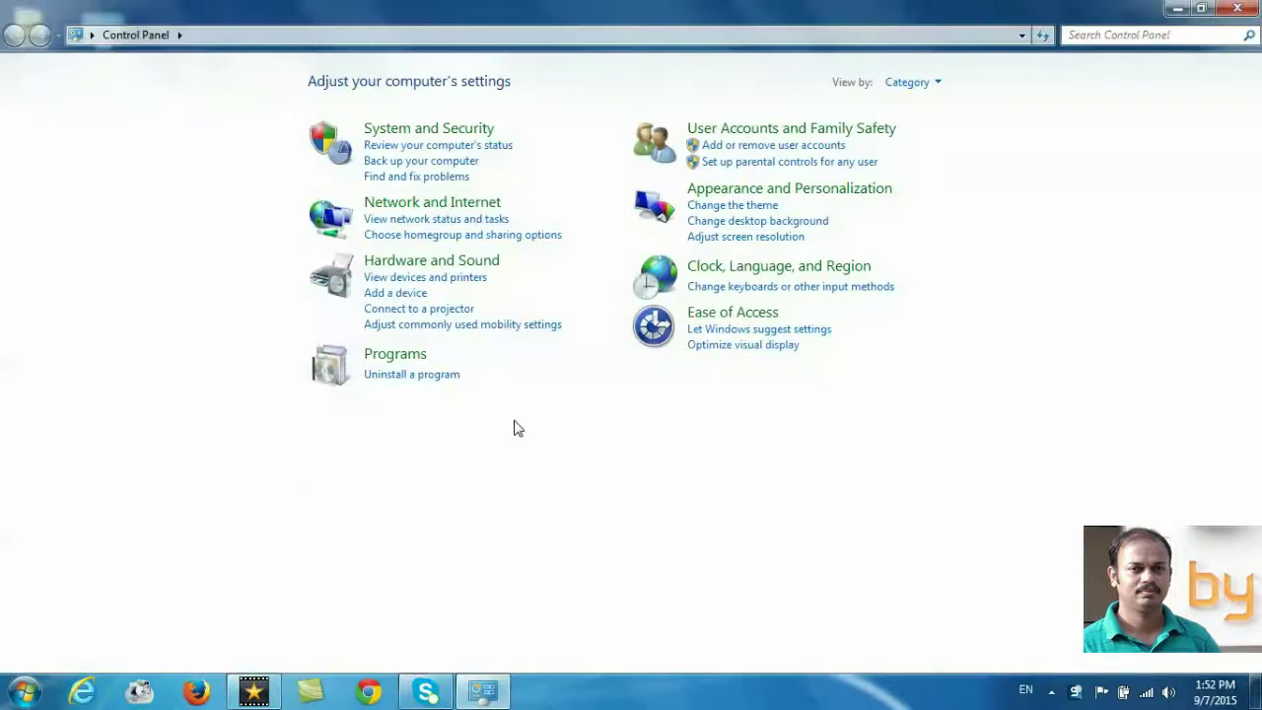
click(408, 203)
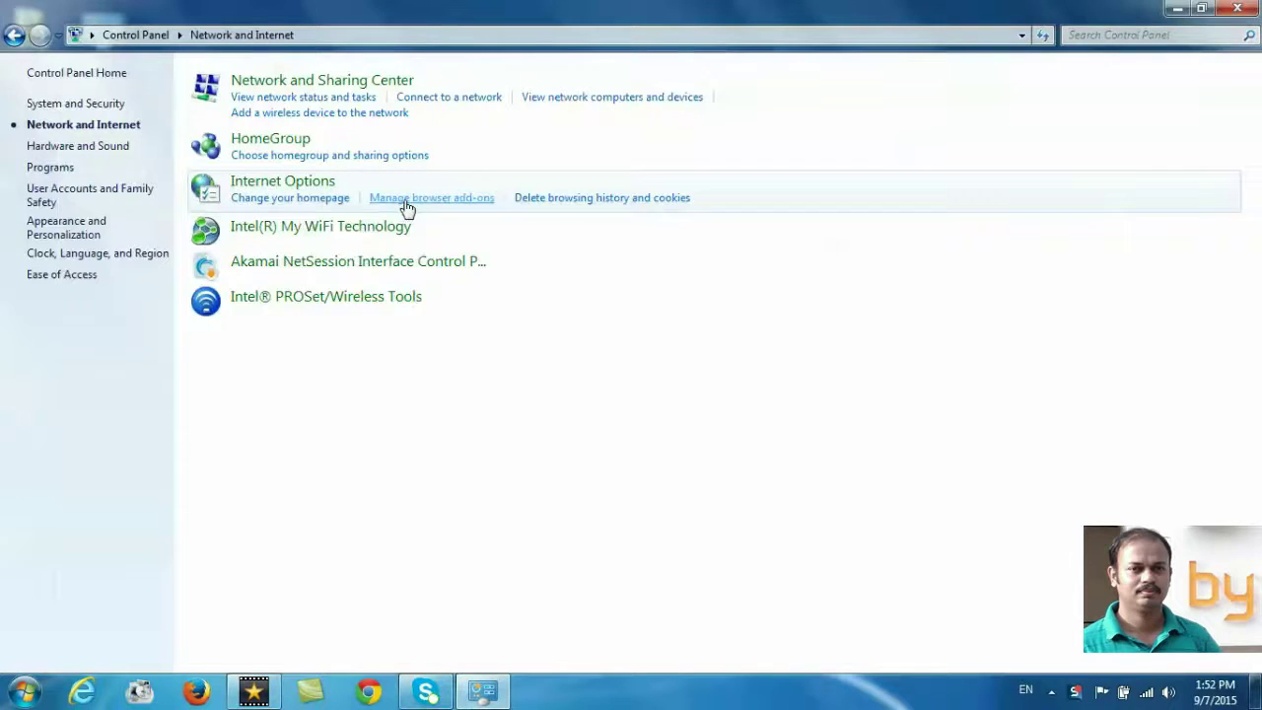
click(293, 182)
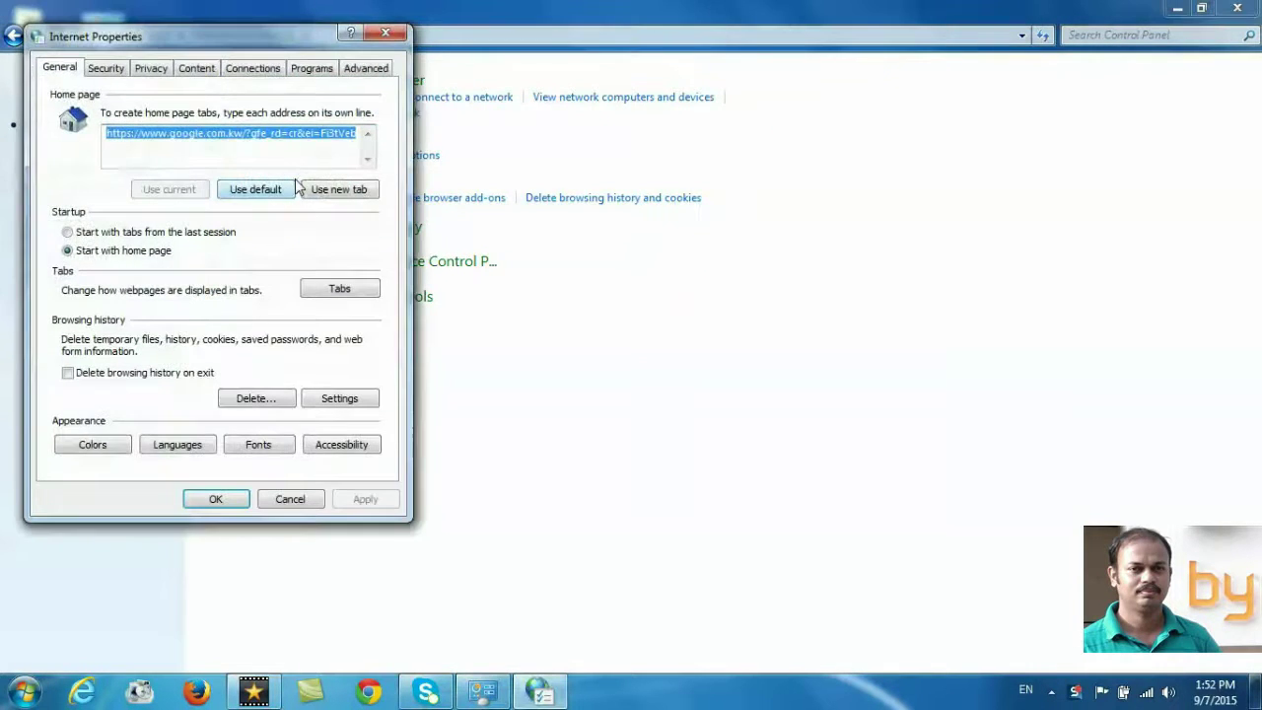
click(253, 70)
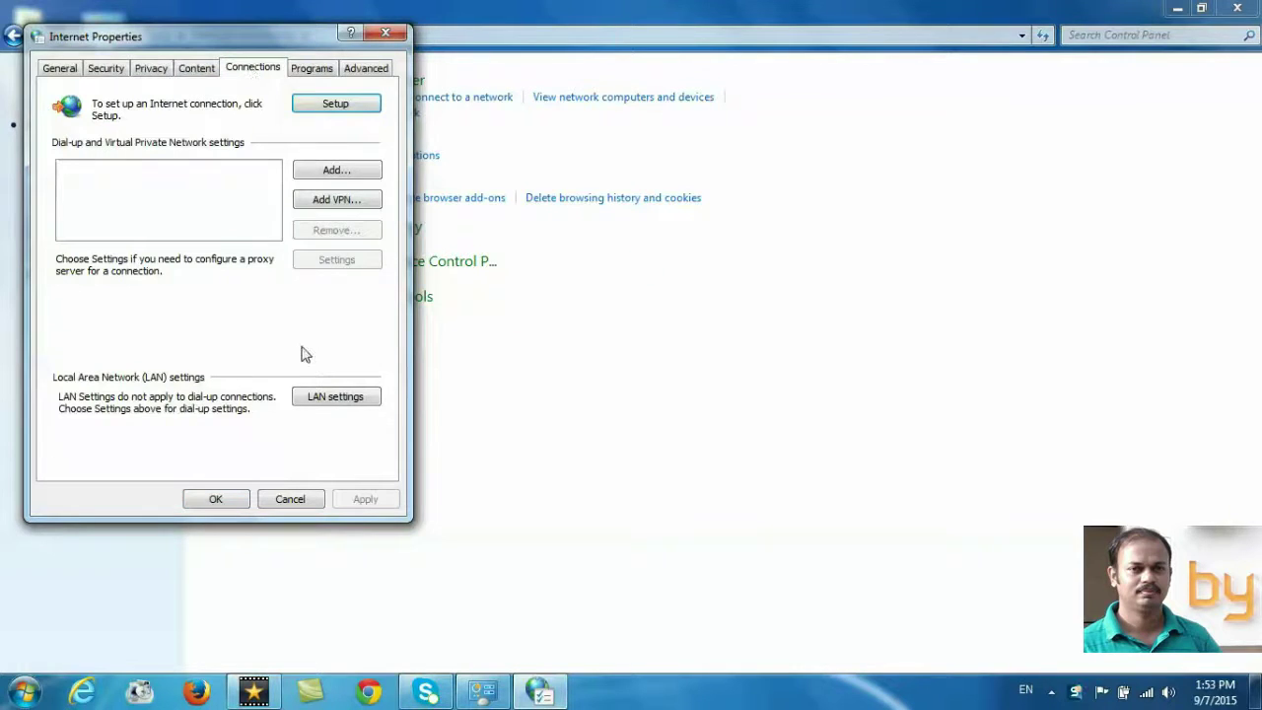
click(335, 398)
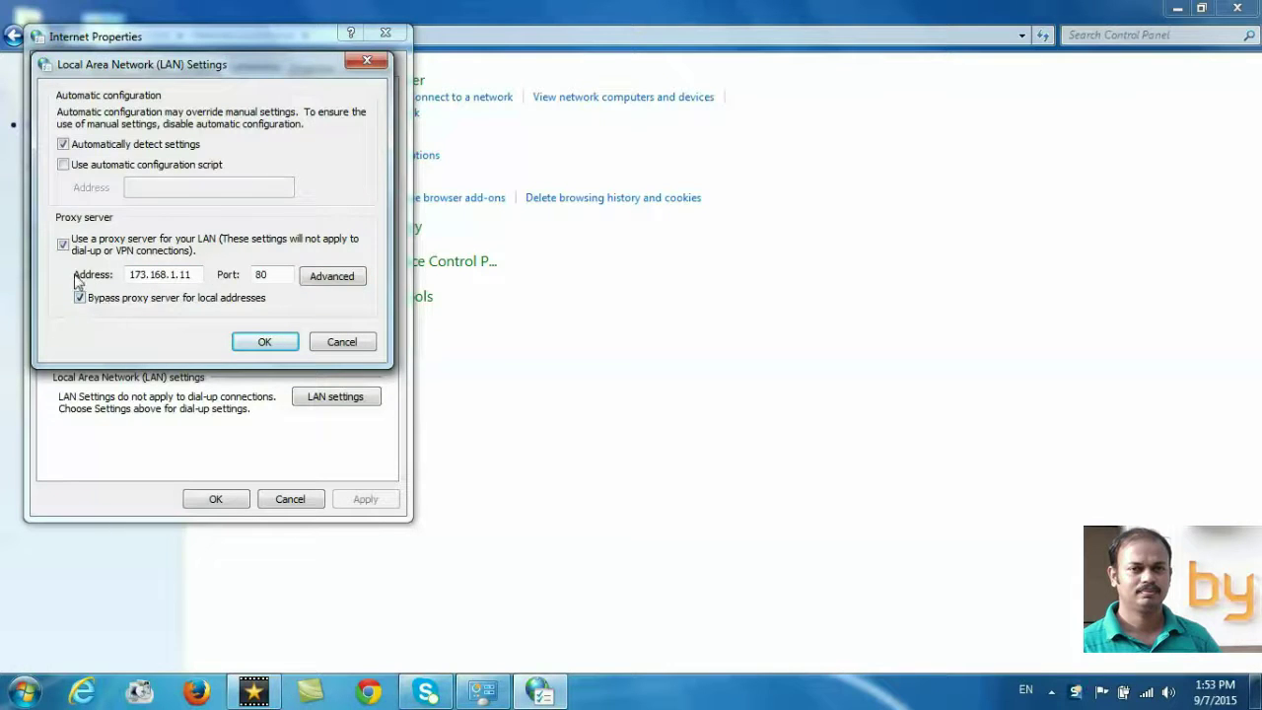
Step: Turn off the proxy server for the LAN, accept the LAN settings and Internet Properties, and close Control Panel
click(63, 245)
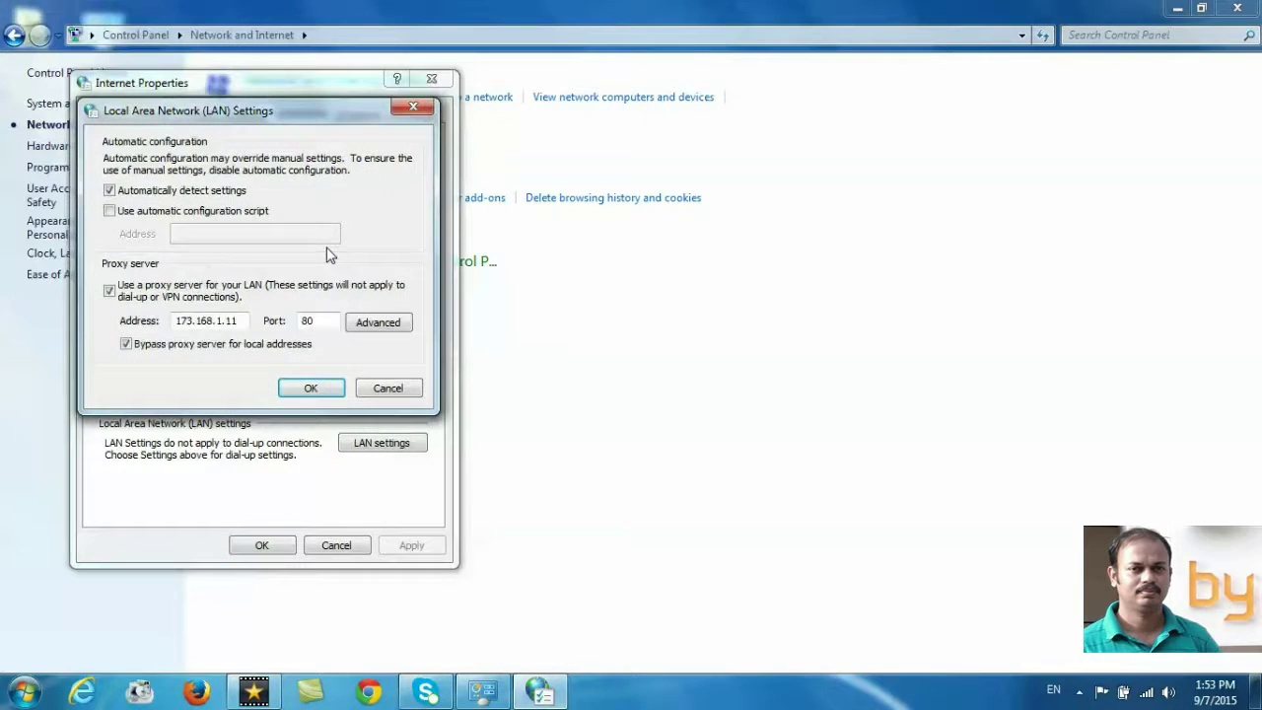
click(110, 294)
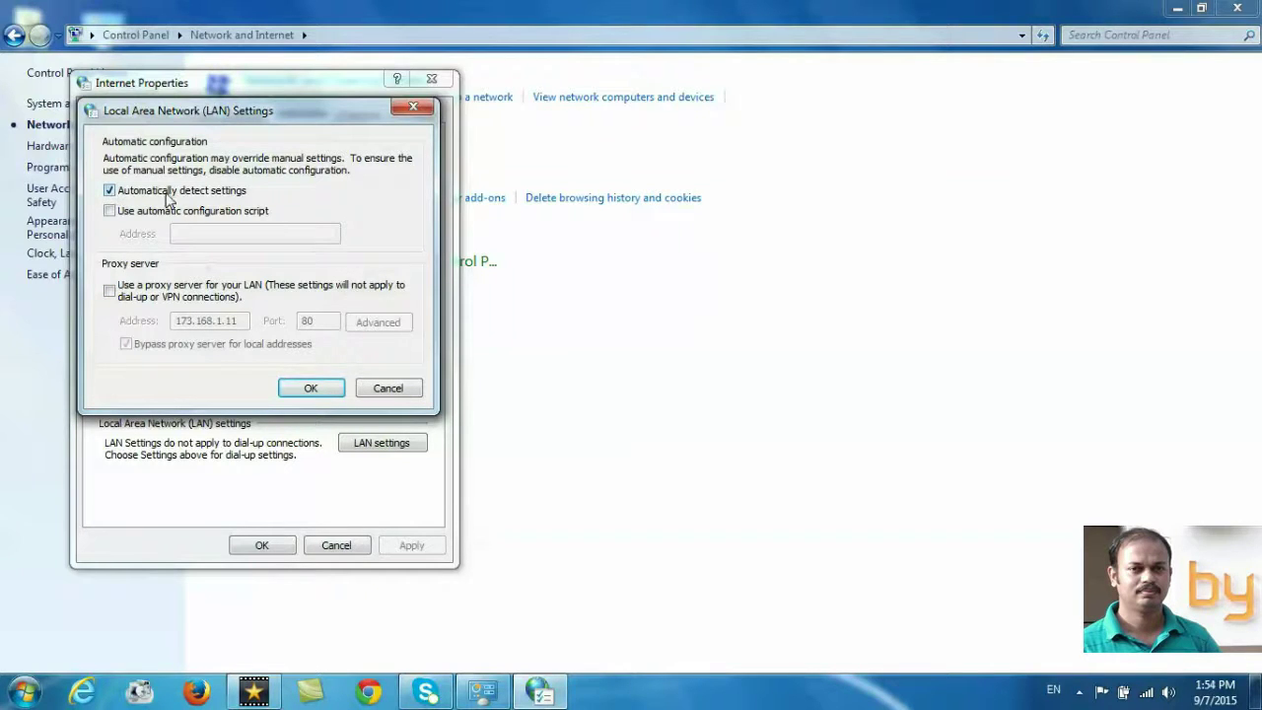
click(311, 388)
click(262, 546)
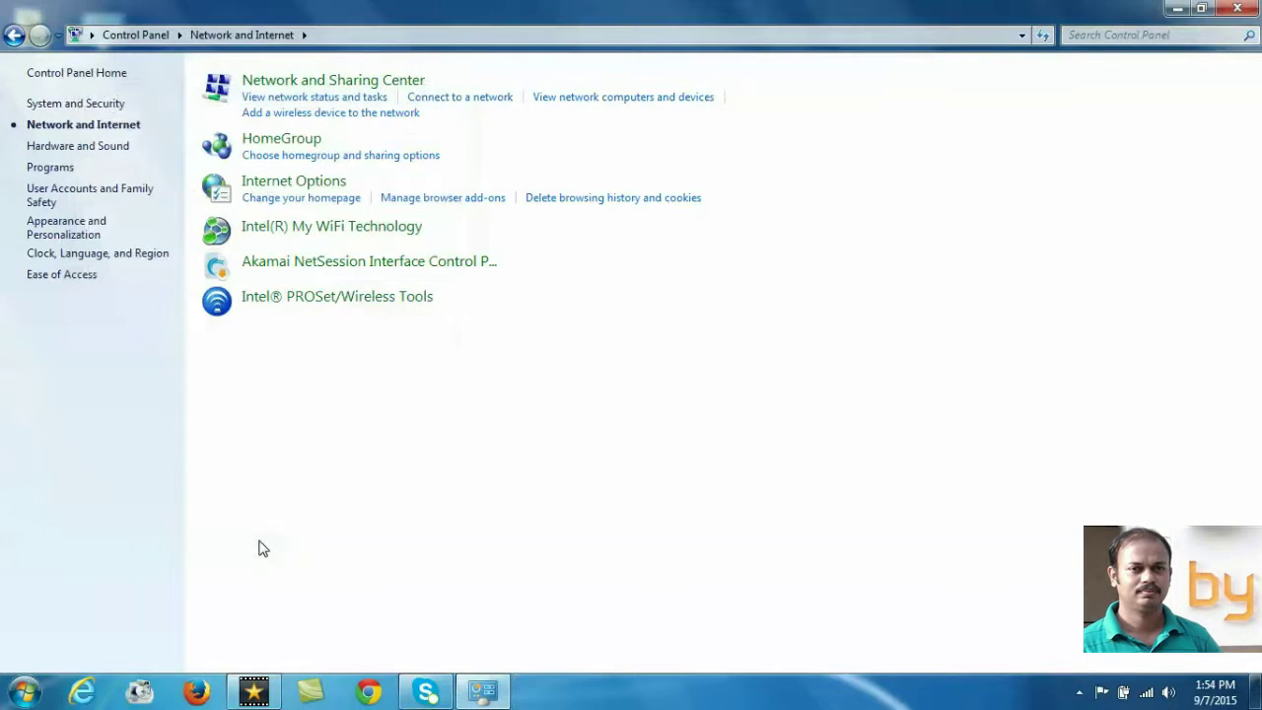
click(1235, 8)
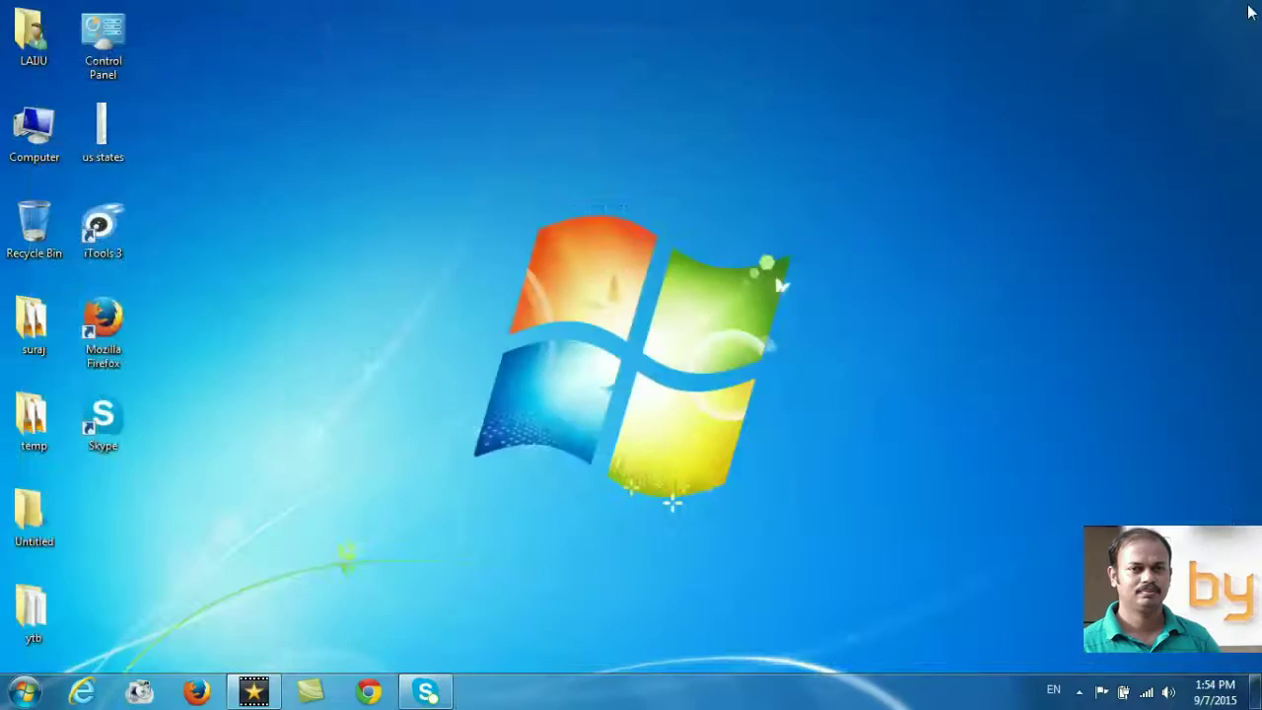
Step: Launch Internet Explorer to test whether the Google home page loads, and close the browser
click(82, 691)
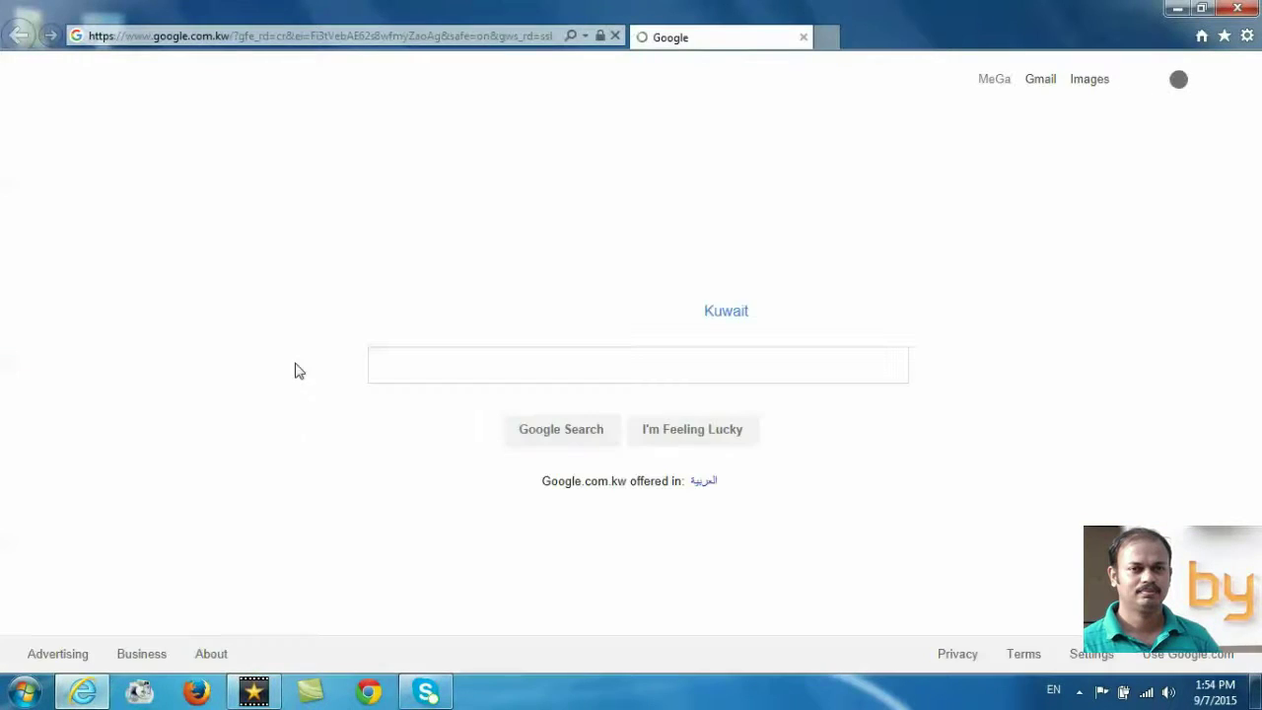
click(1246, 10)
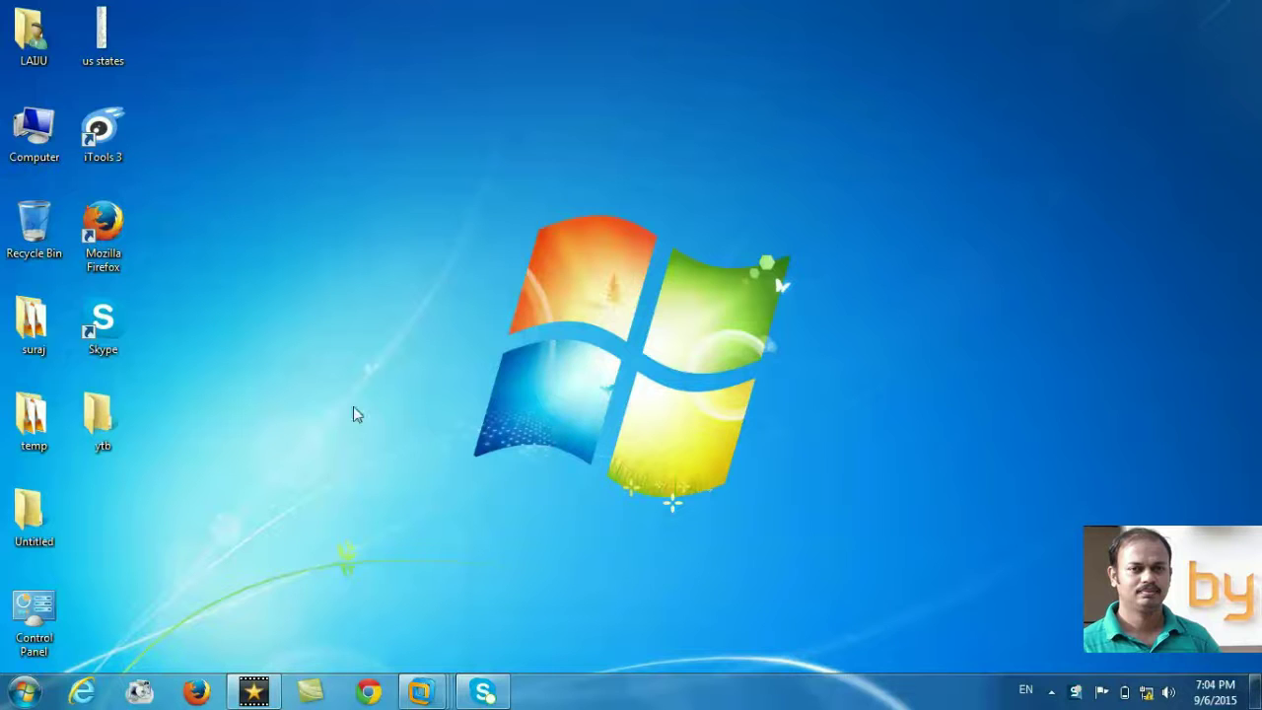
Step: Check the Windows Firewall status under Control Panel's System and Security category, and close the window
double_click(36, 614)
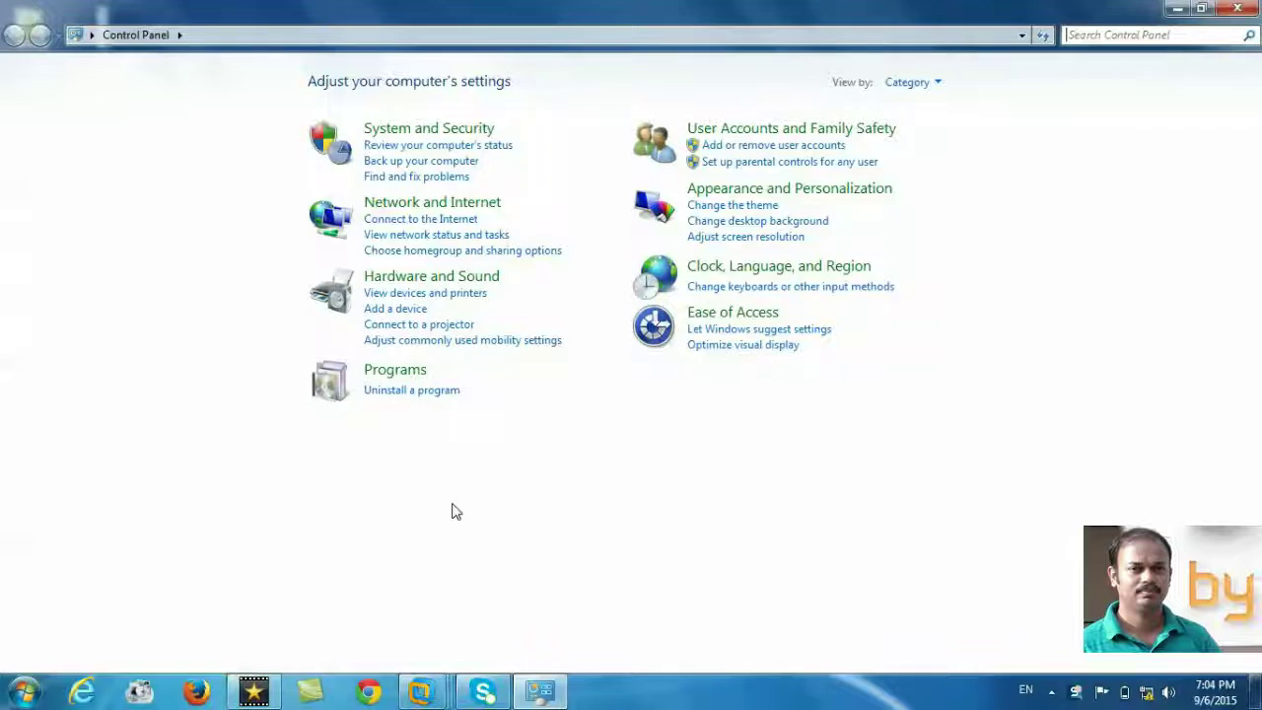
click(412, 128)
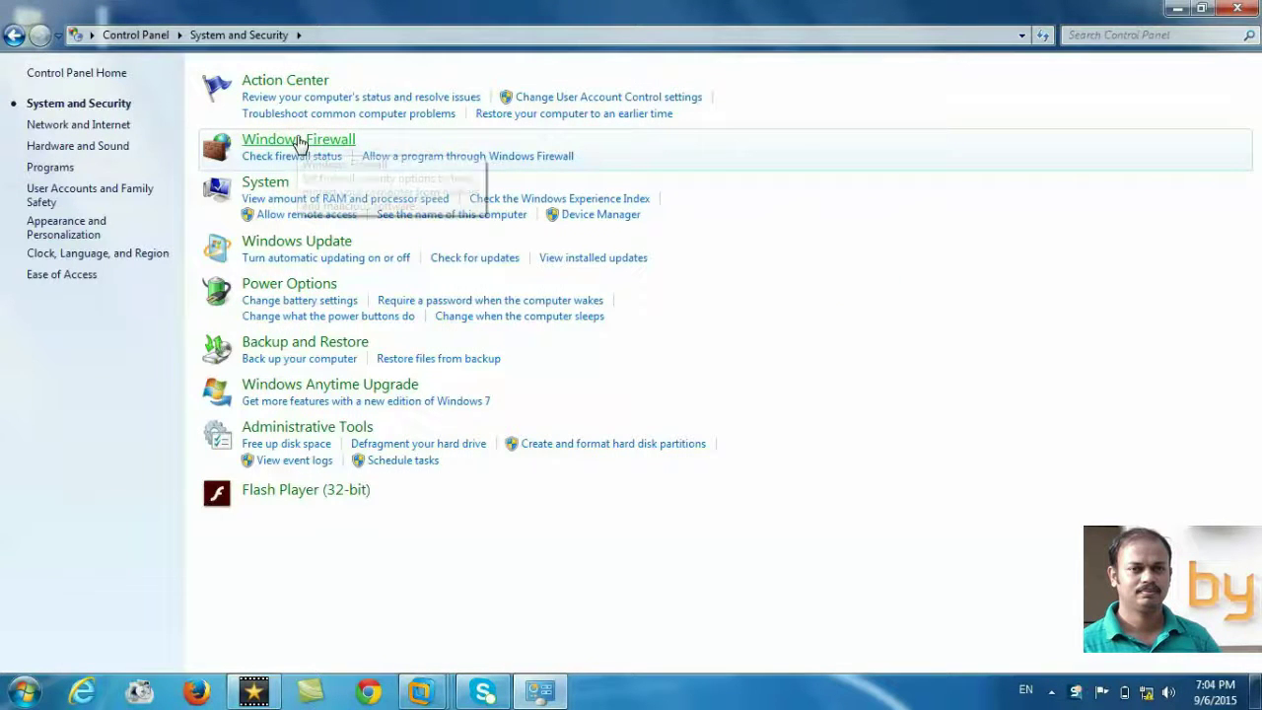
click(334, 144)
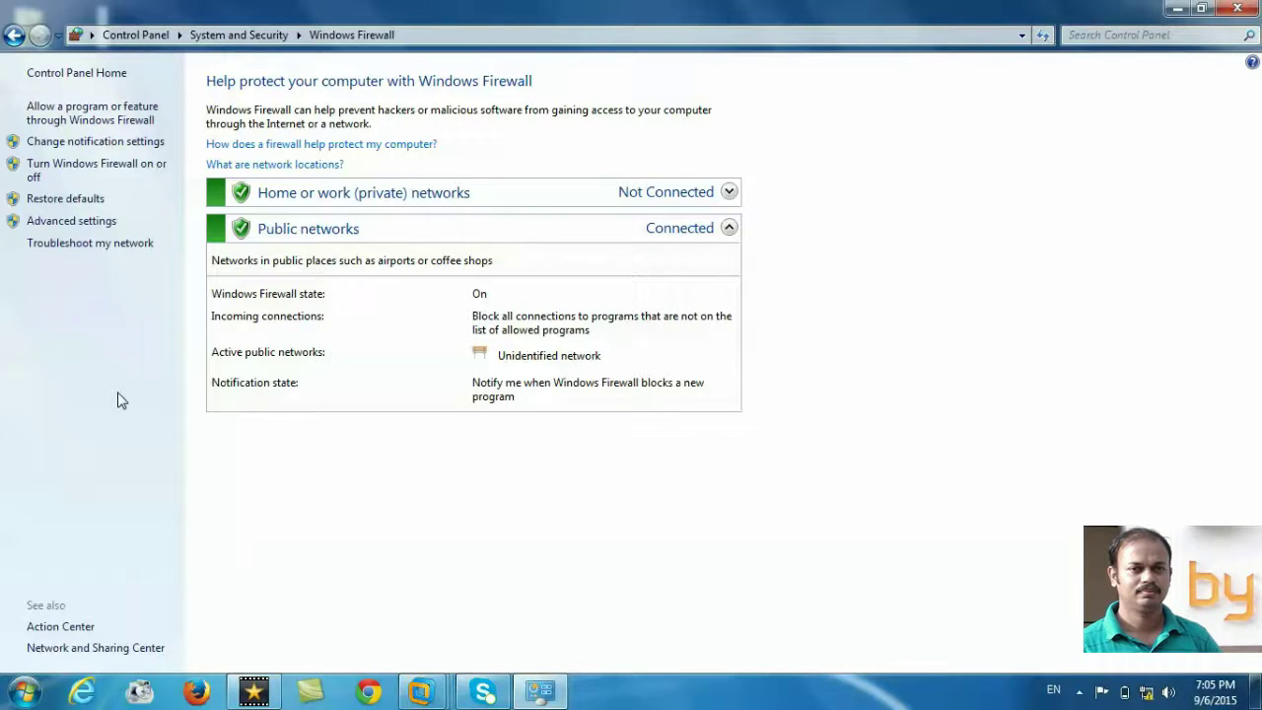
click(1177, 9)
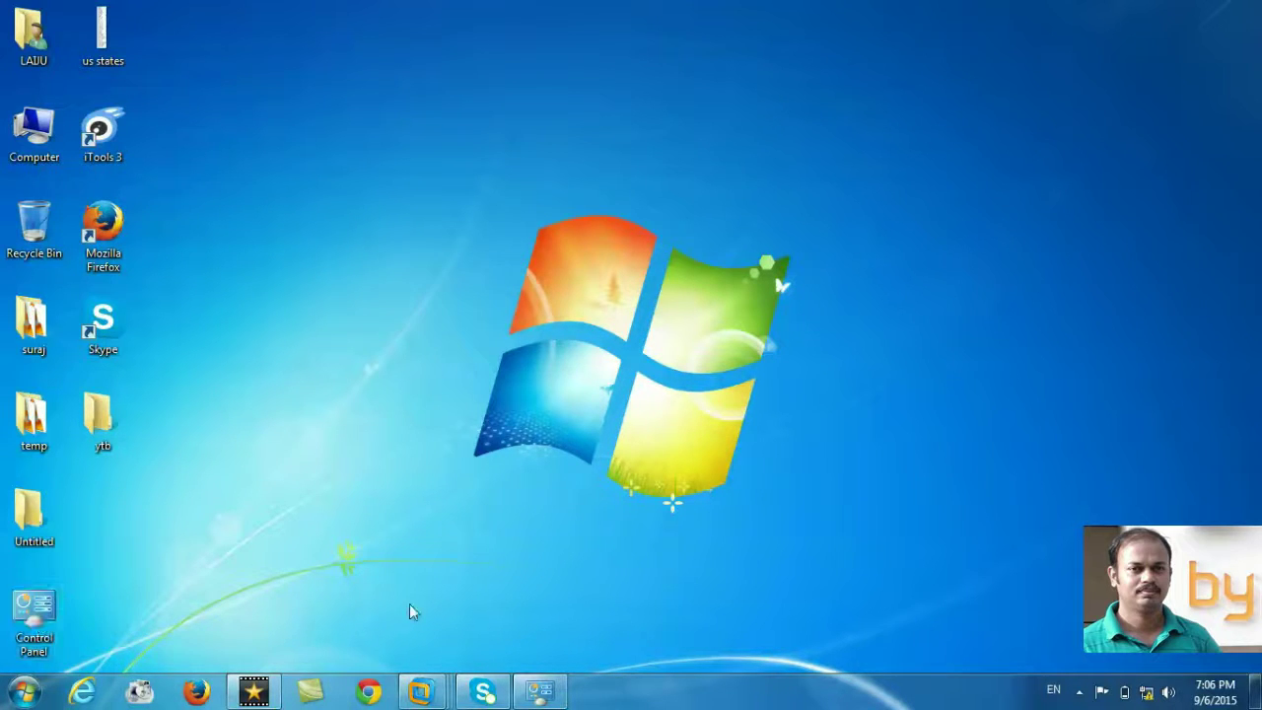
click(548, 695)
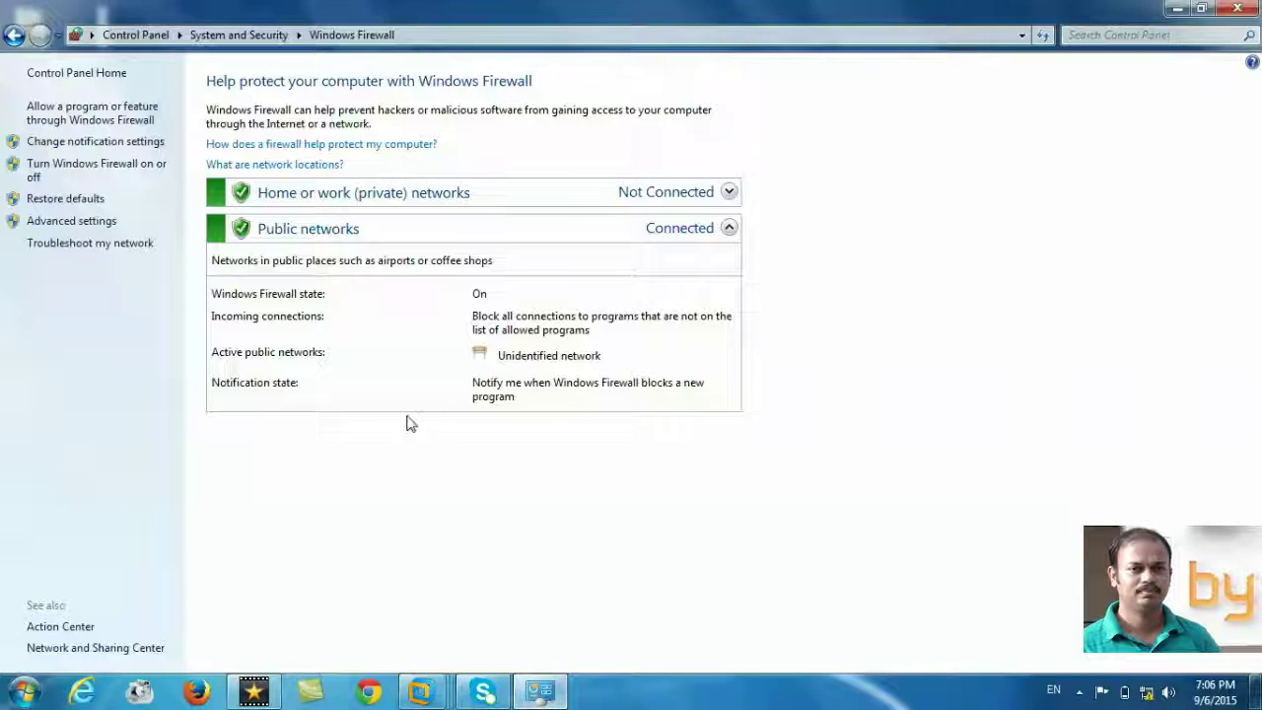
click(1230, 9)
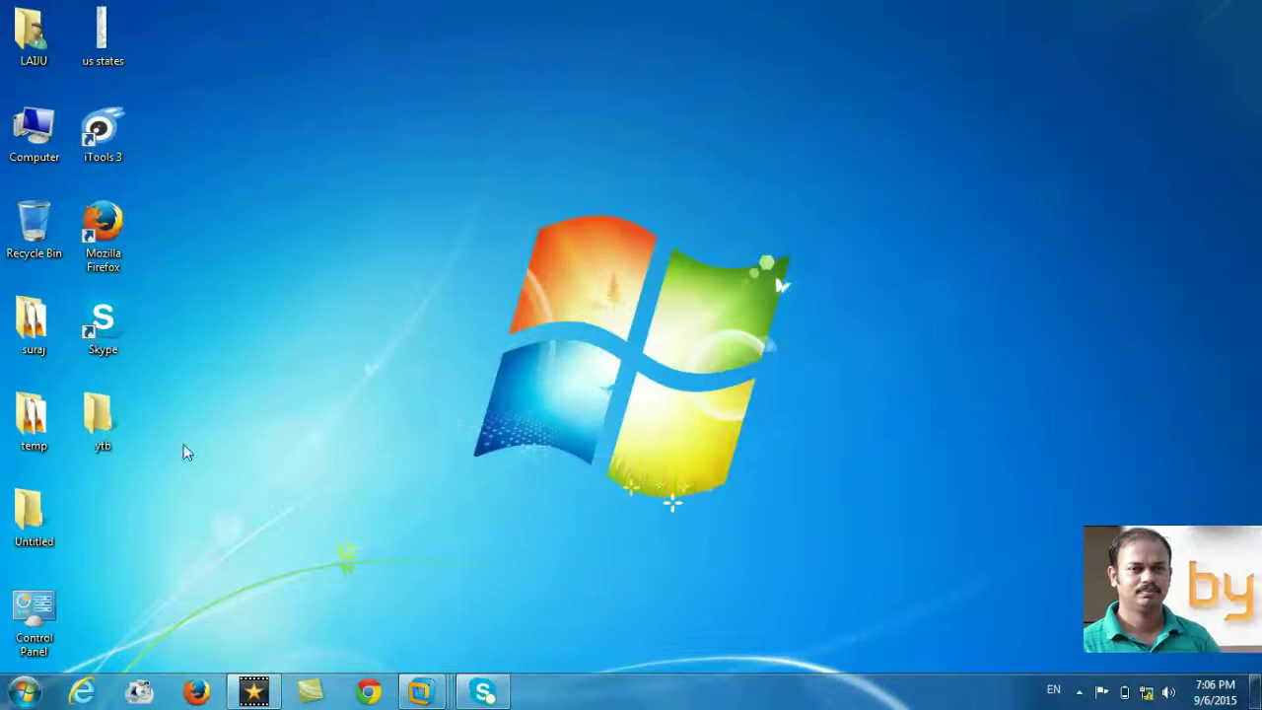
Step: Open the list of installed programs from Control Panel's Programs category and look through it down to the last entry
double_click(42, 619)
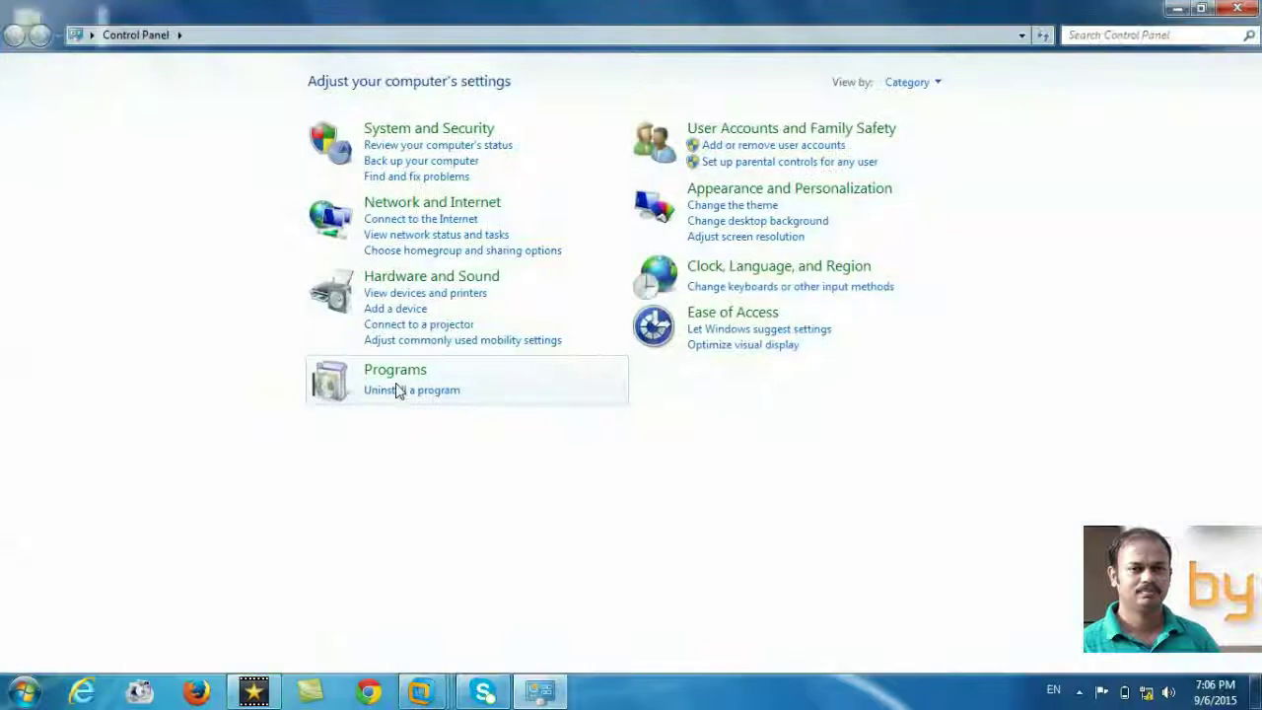
click(397, 389)
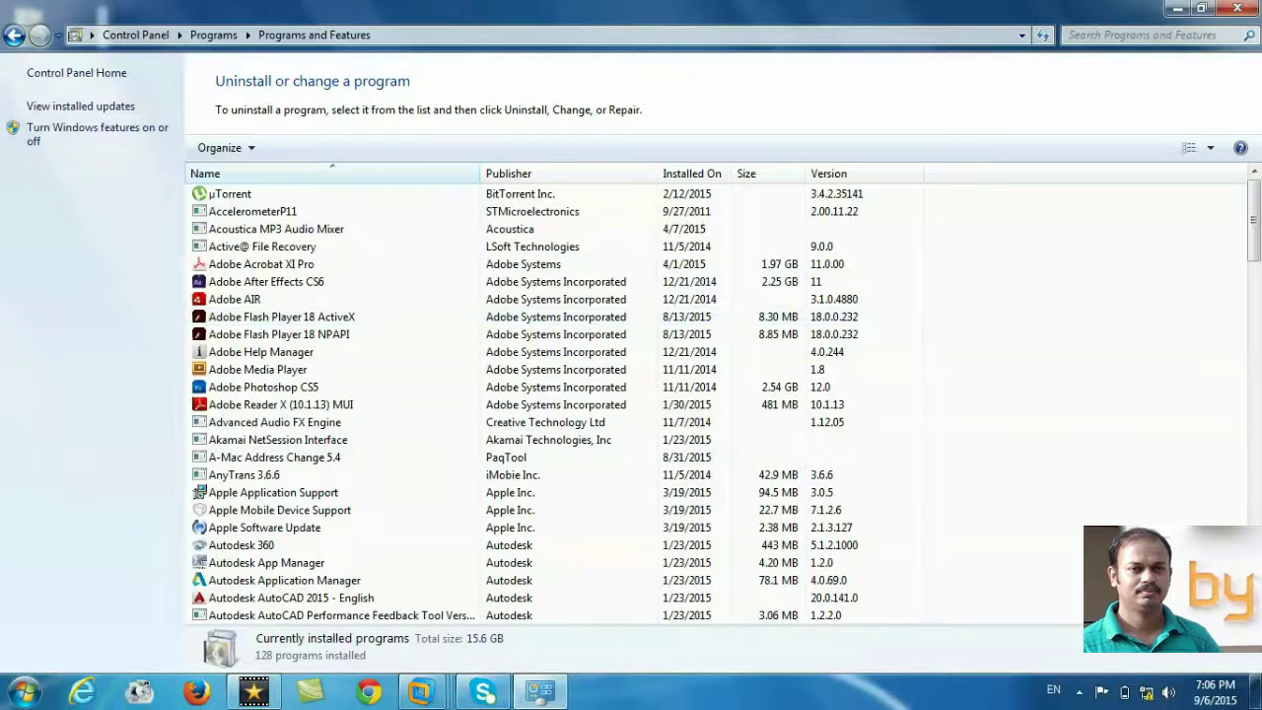
scroll(720, 405, down, 16)
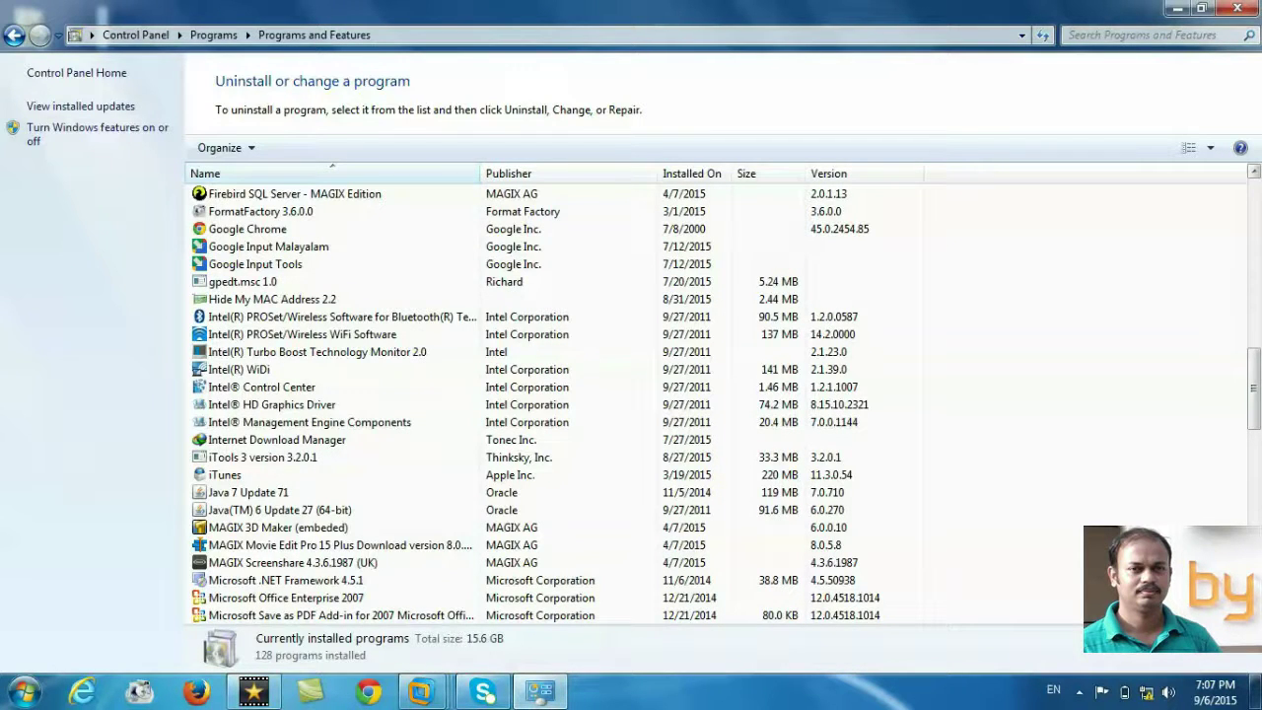
scroll(718, 404, down, 8)
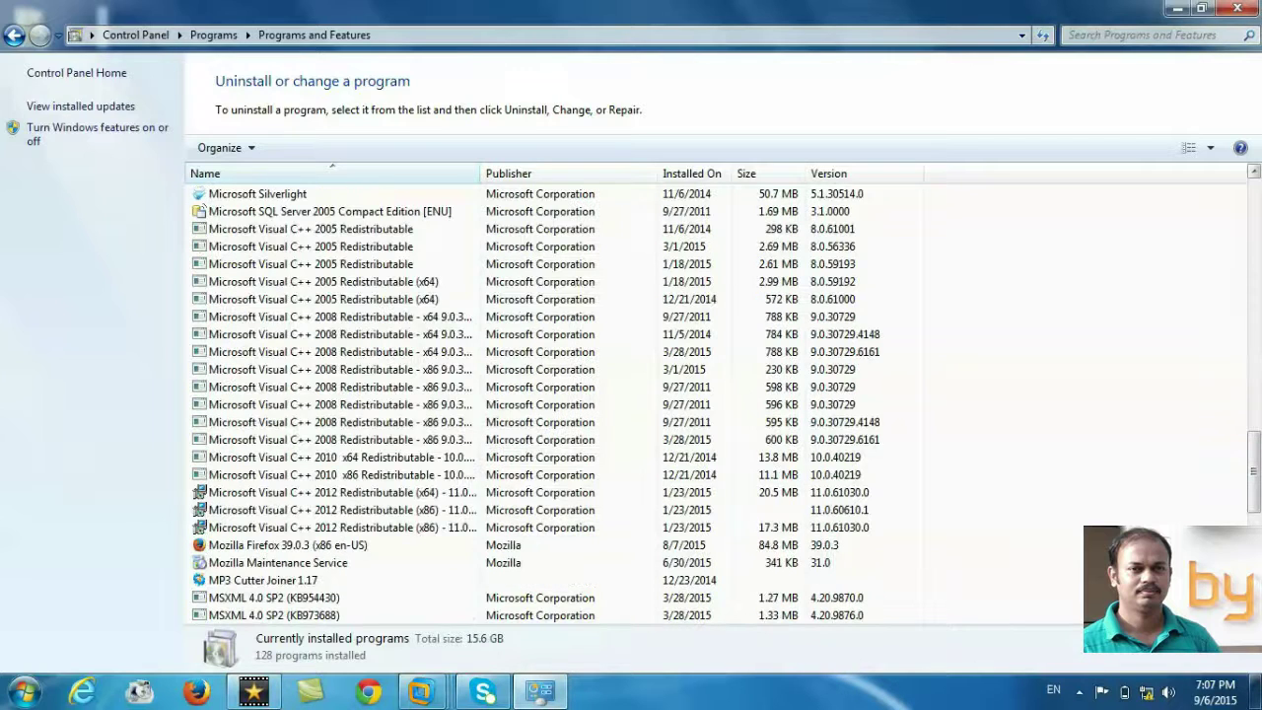
scroll(718, 404, down, 8)
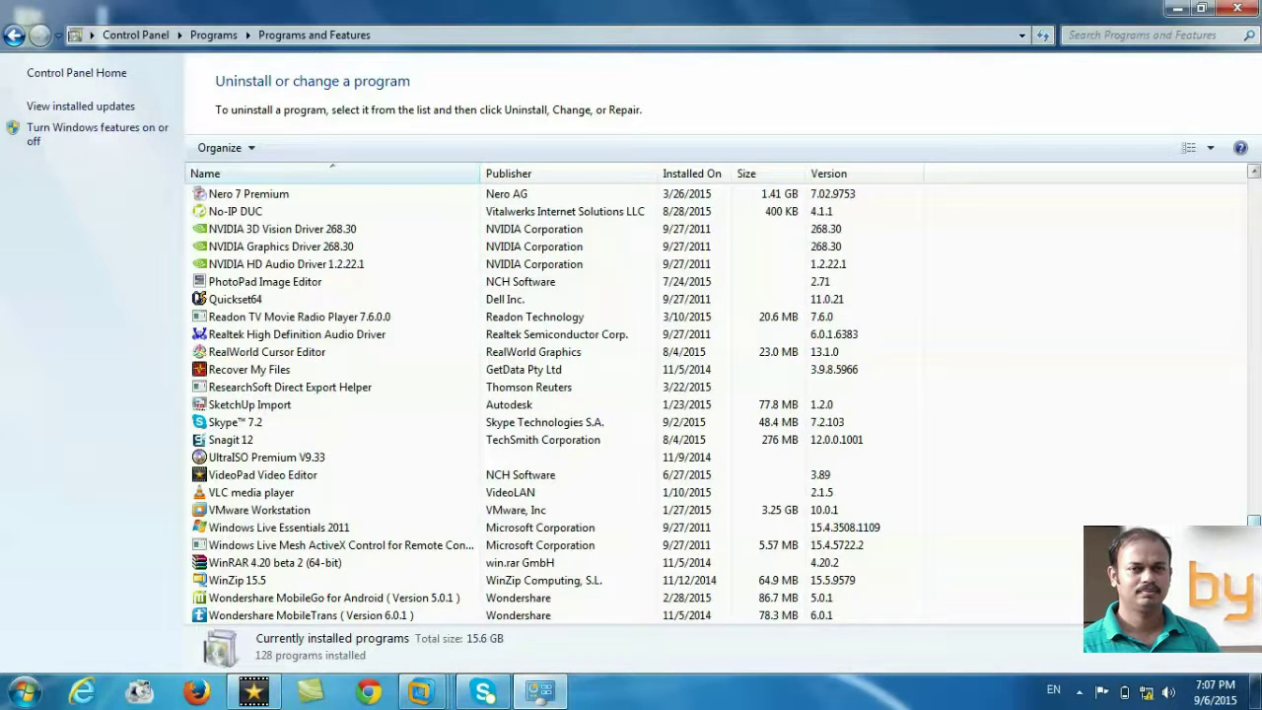
scroll(718, 404, down, 1)
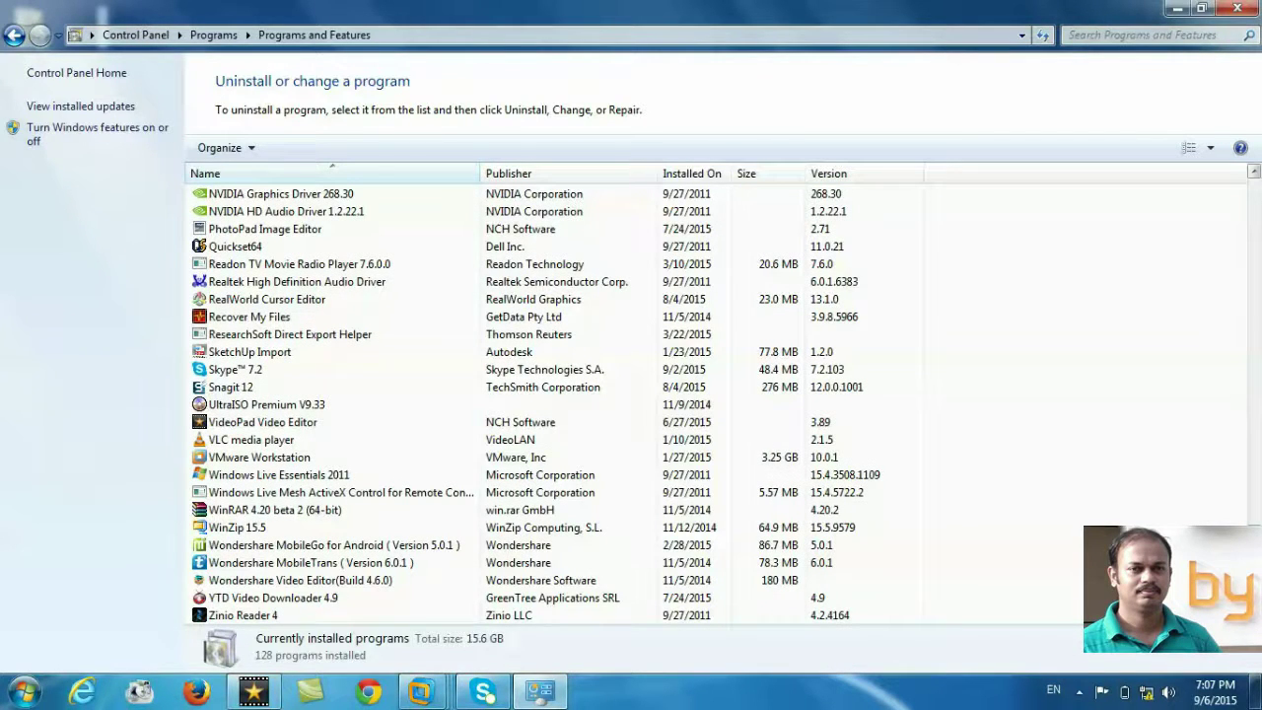
Step: Review the installed programs again from the start of the list for software that could block the internet, and close the window
click(1256, 229)
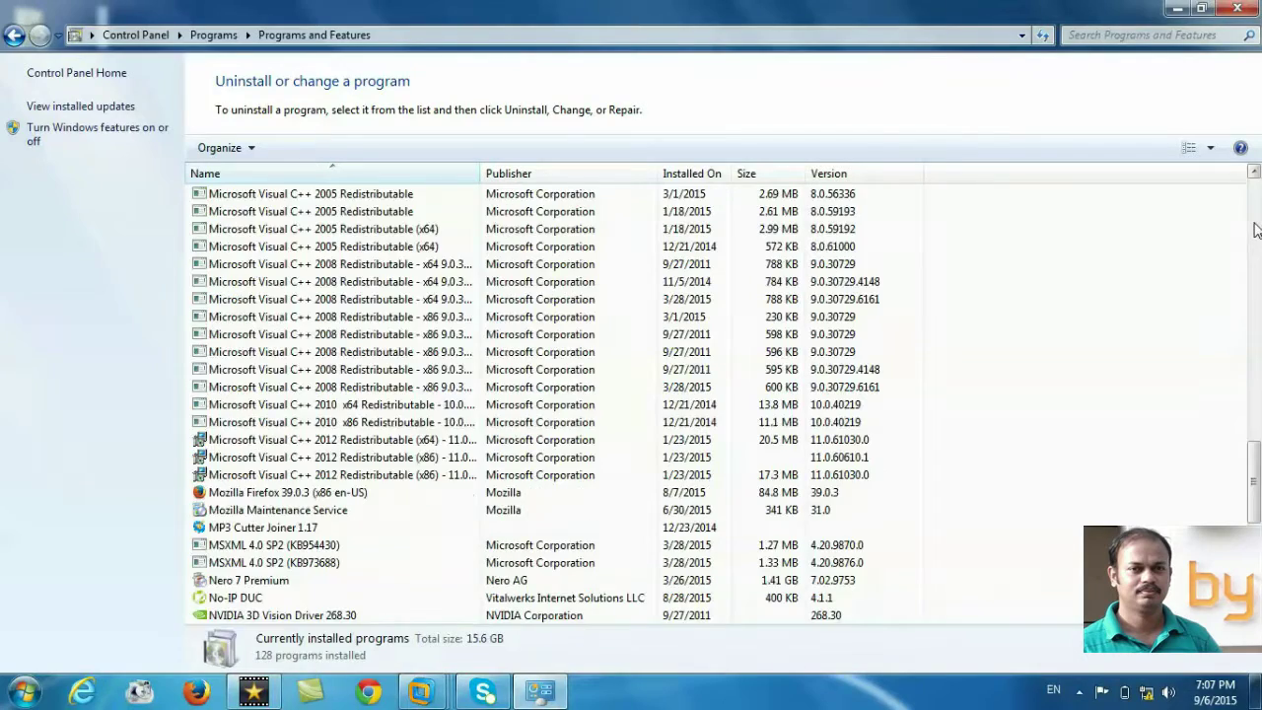
click(1257, 229)
click(1256, 202)
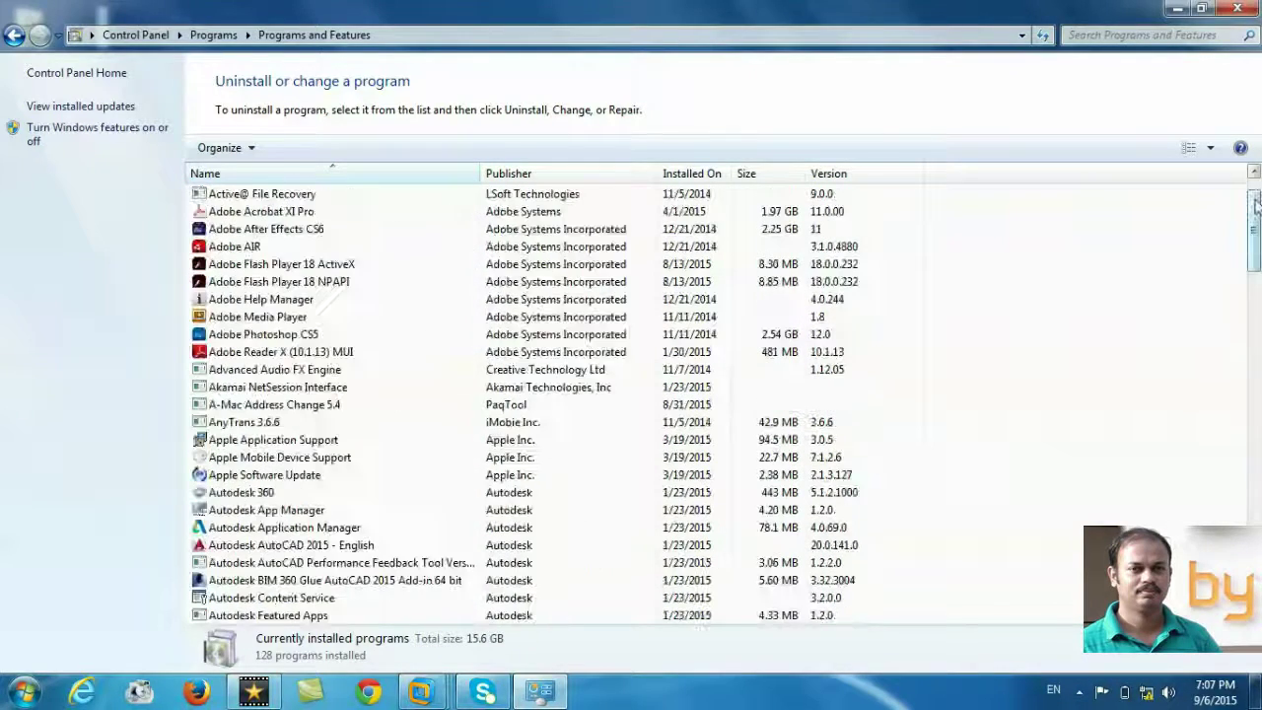
click(1258, 394)
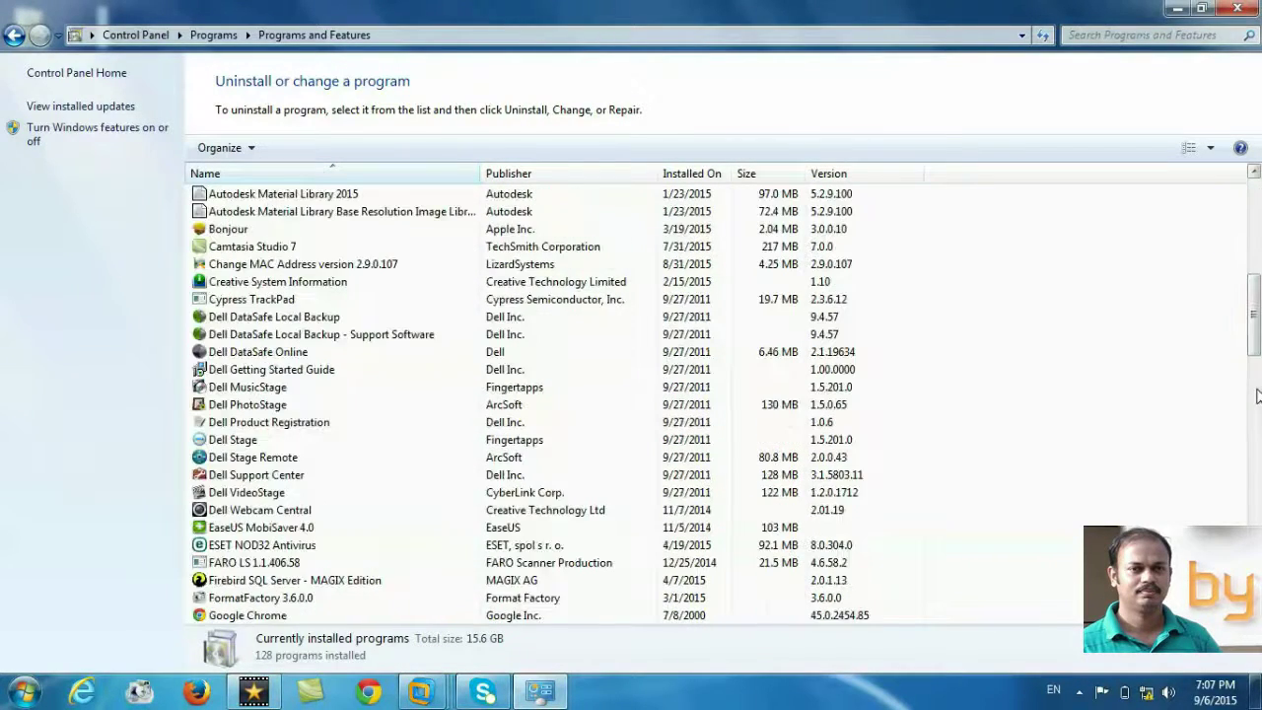
click(1258, 483)
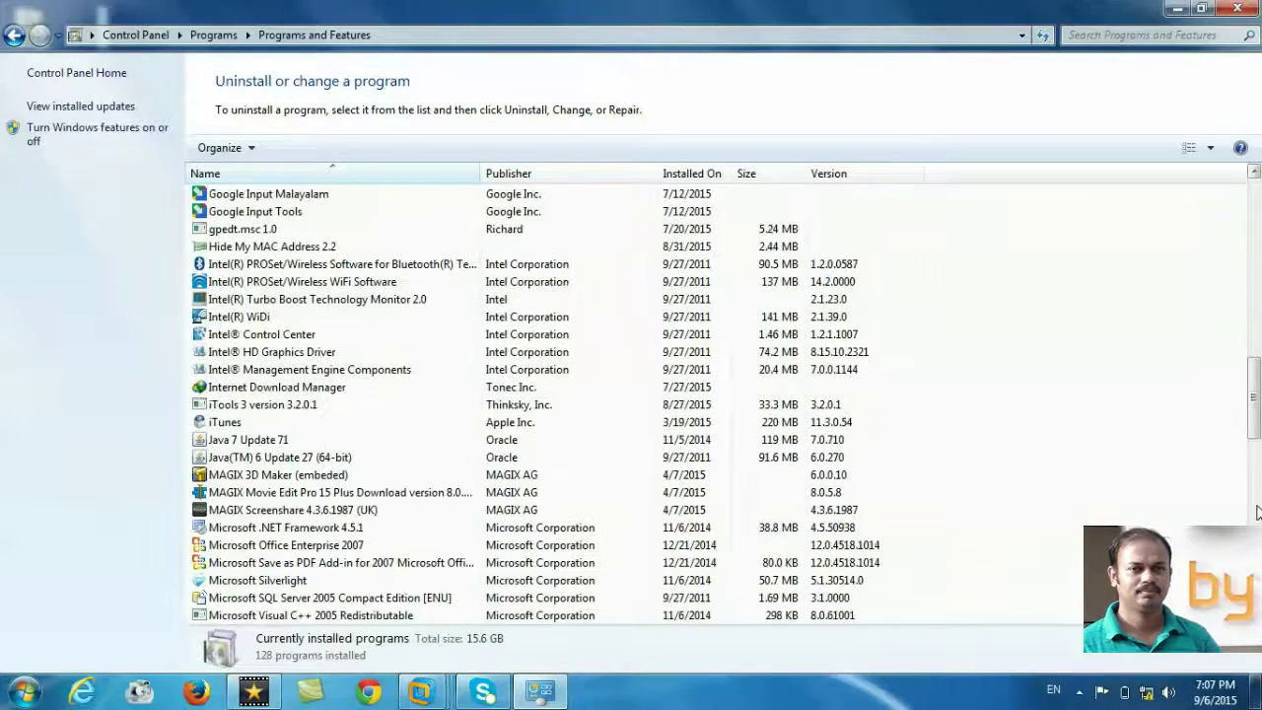
click(1258, 484)
scroll(1253, 483, down, 8)
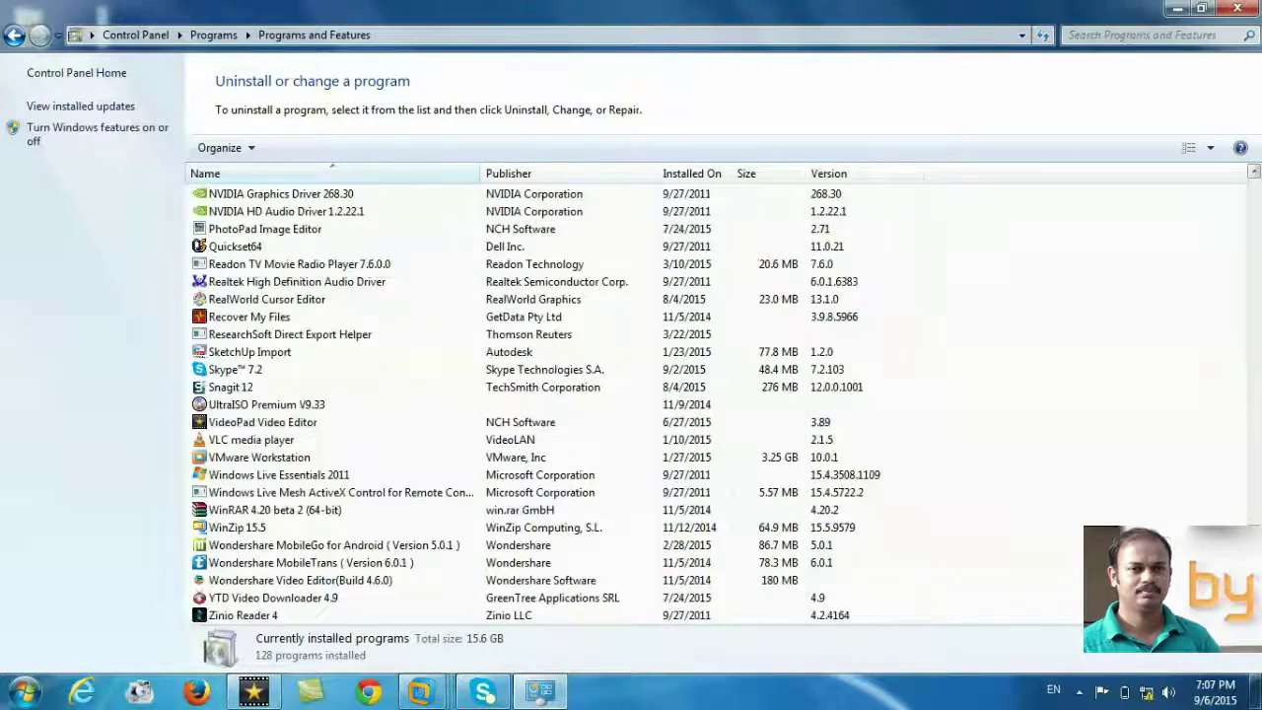
scroll(1254, 214, up, 15)
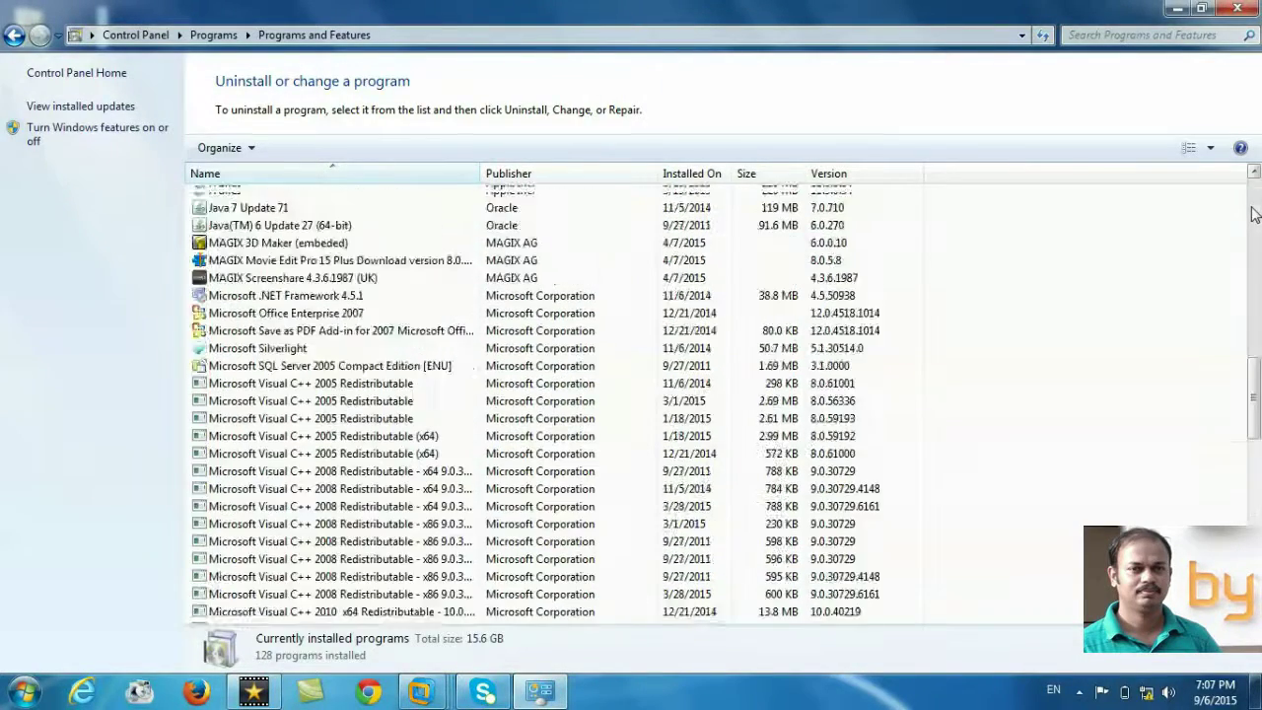
click(1259, 205)
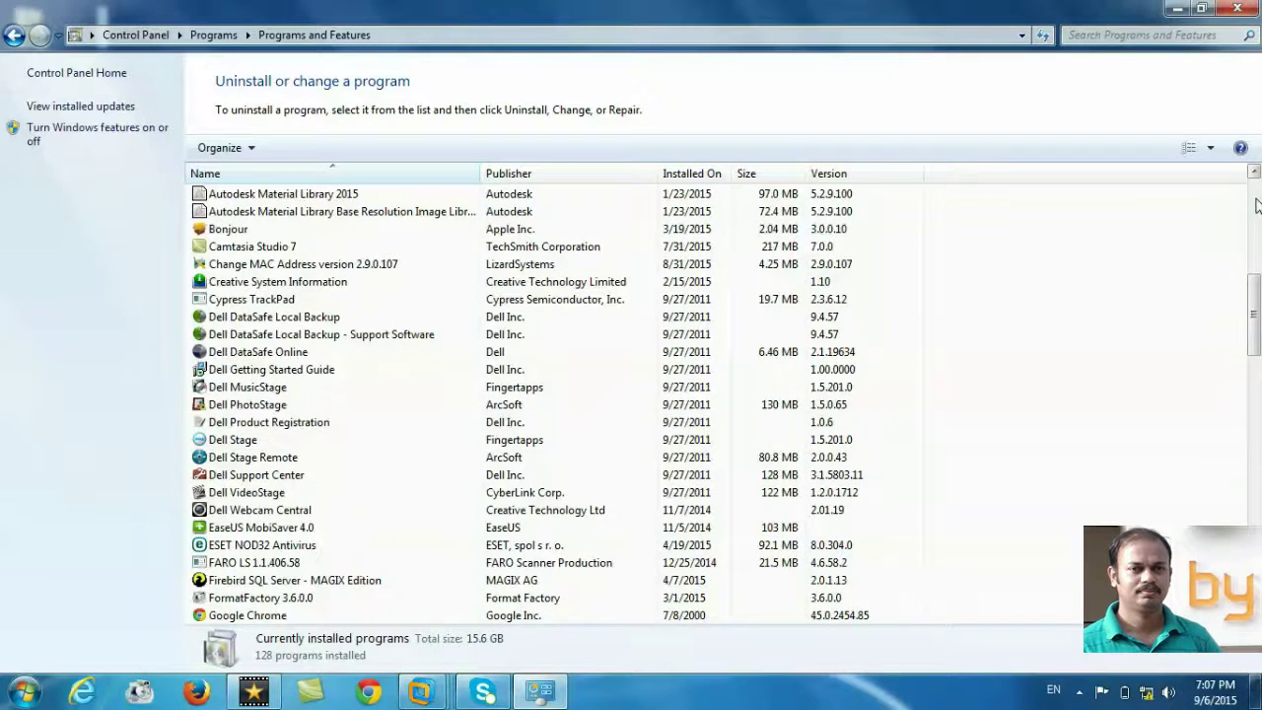
click(1237, 9)
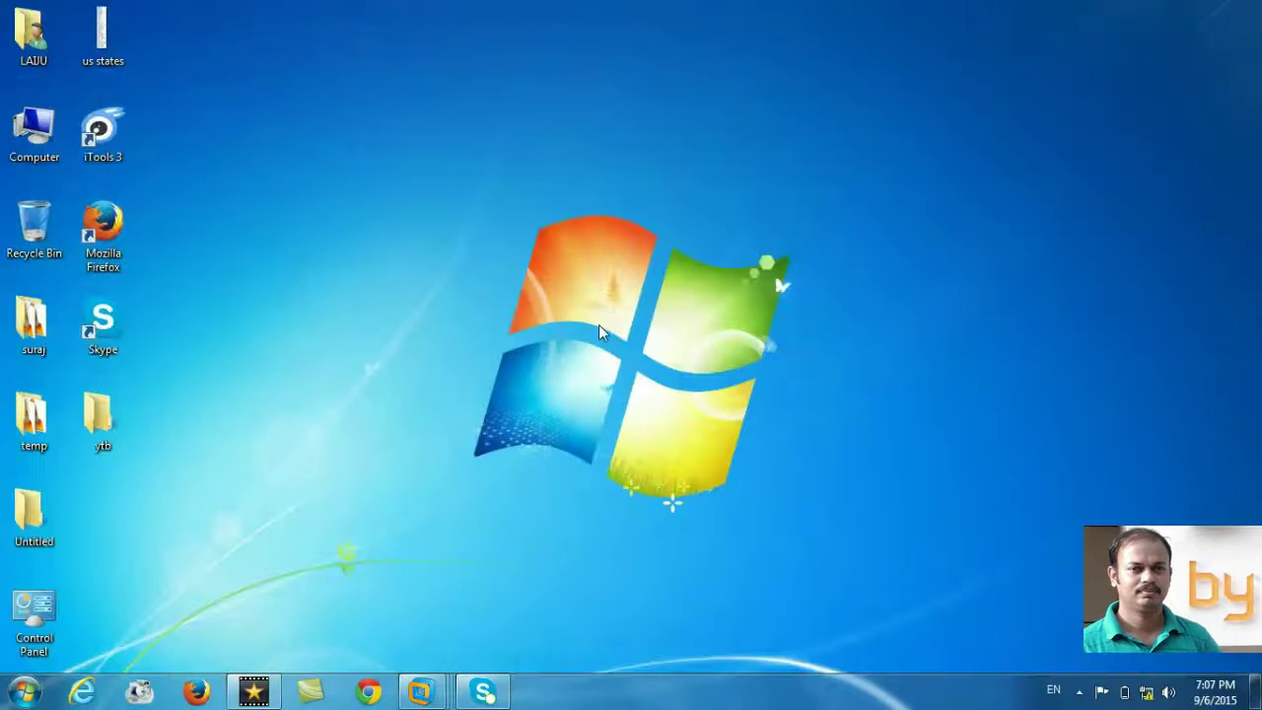